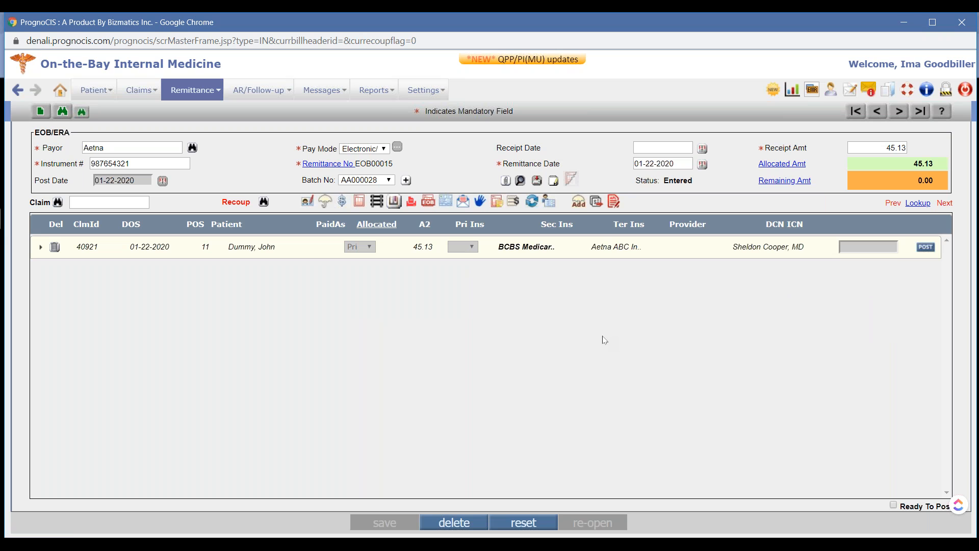
Expand the Aetna remittance's claim, switch its PaidAs setting to Sec, and return it to Pri
drag(108, 148, 38, 155)
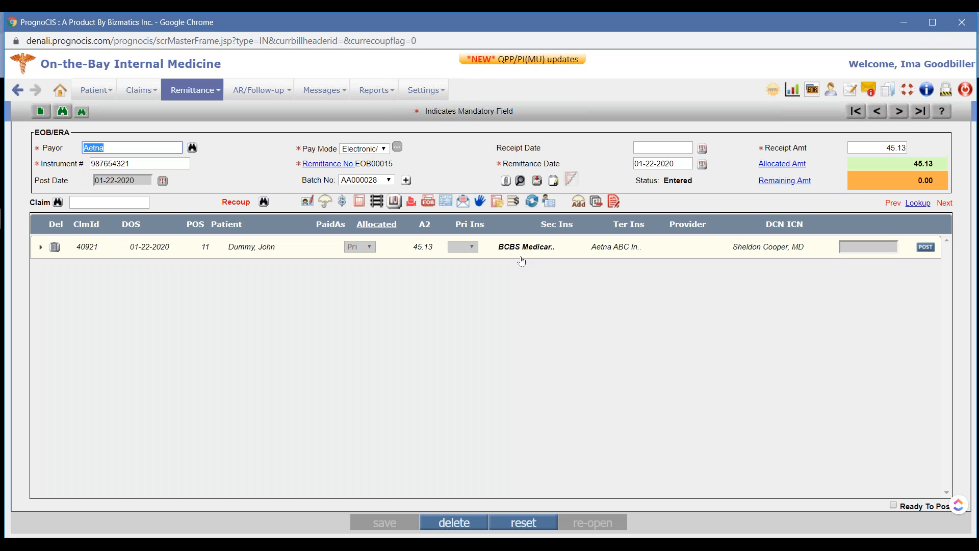
click(658, 248)
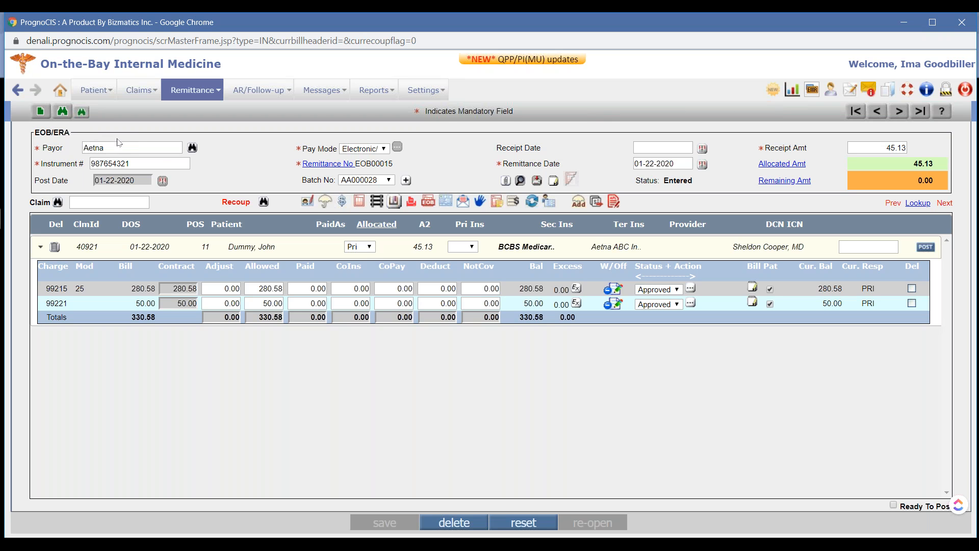
click(366, 247)
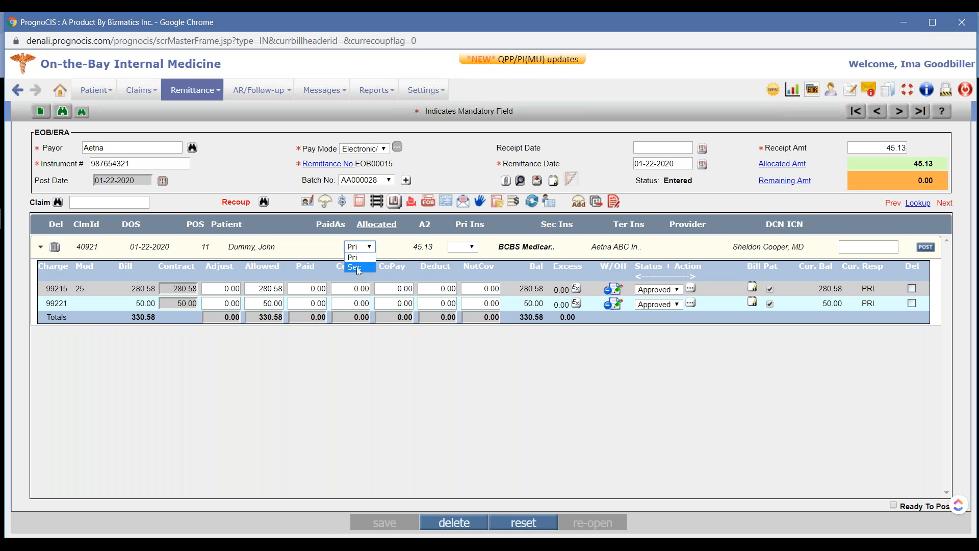
click(357, 268)
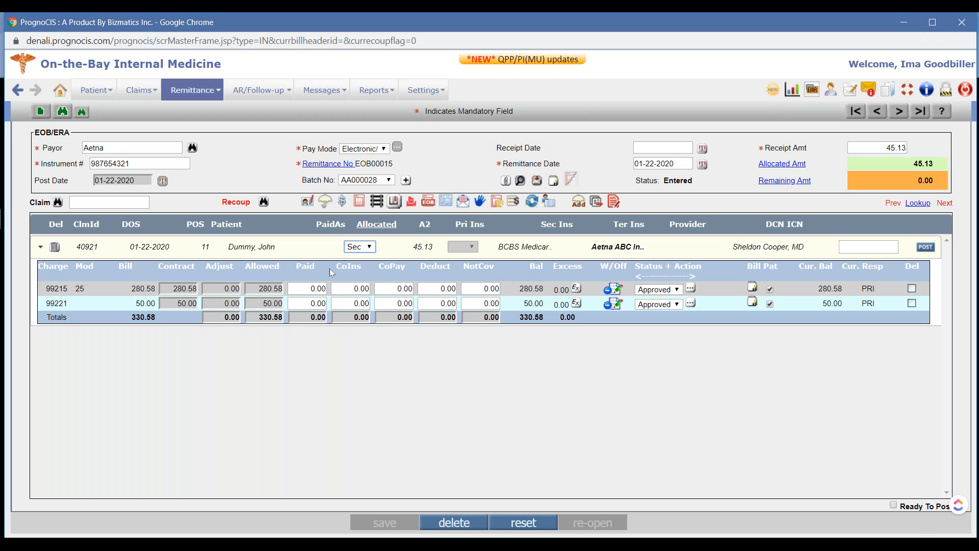
click(363, 247)
click(357, 256)
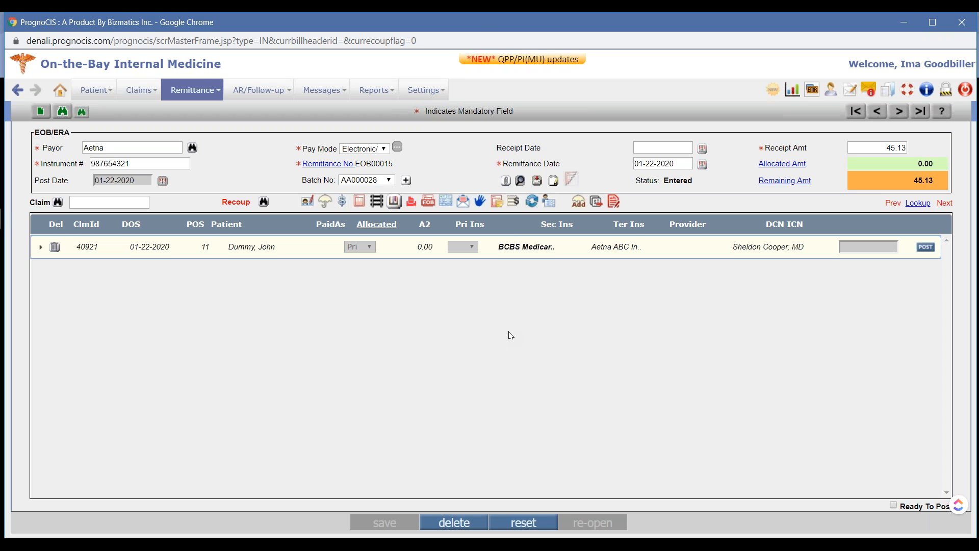
Open the Medicare remittance dated 01-23-2020, expand its claim, and dismiss the patient alert
click(63, 112)
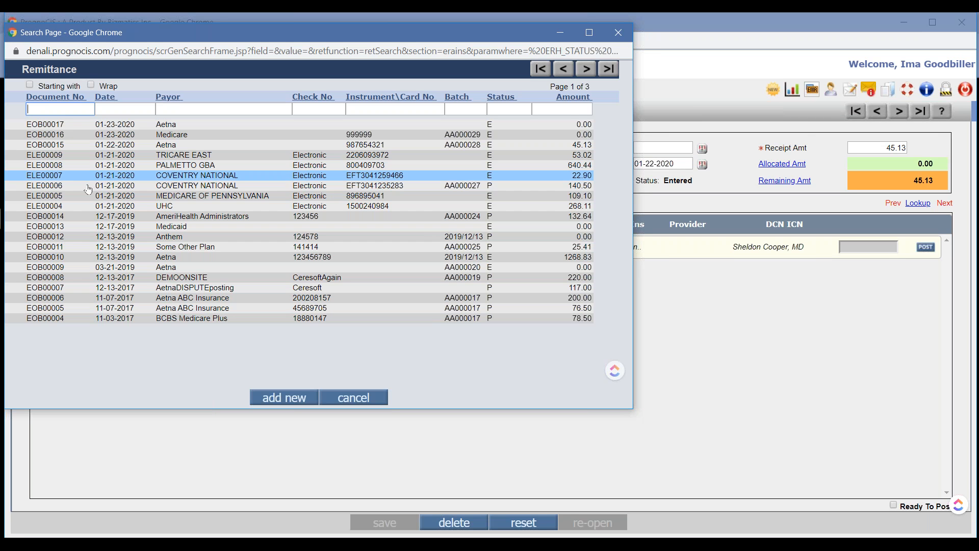
click(115, 135)
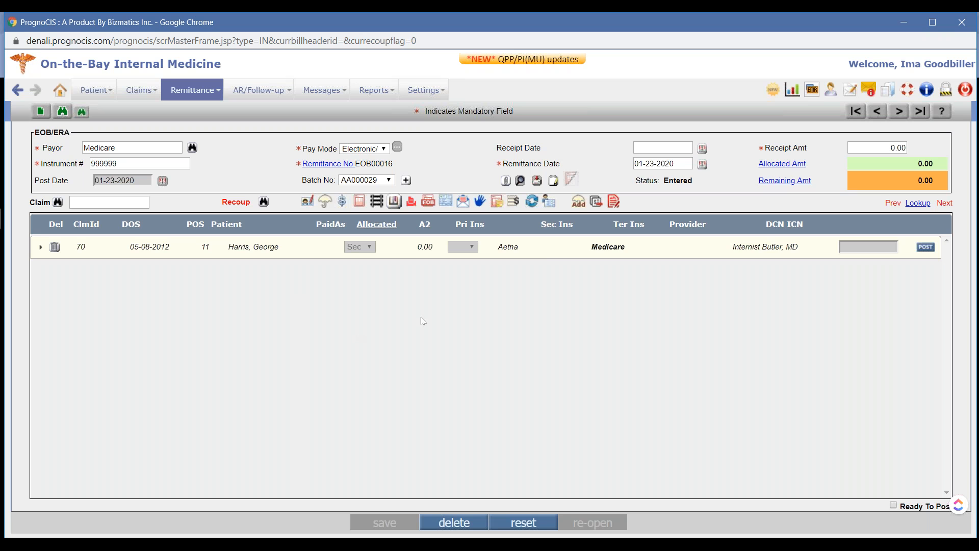
click(534, 256)
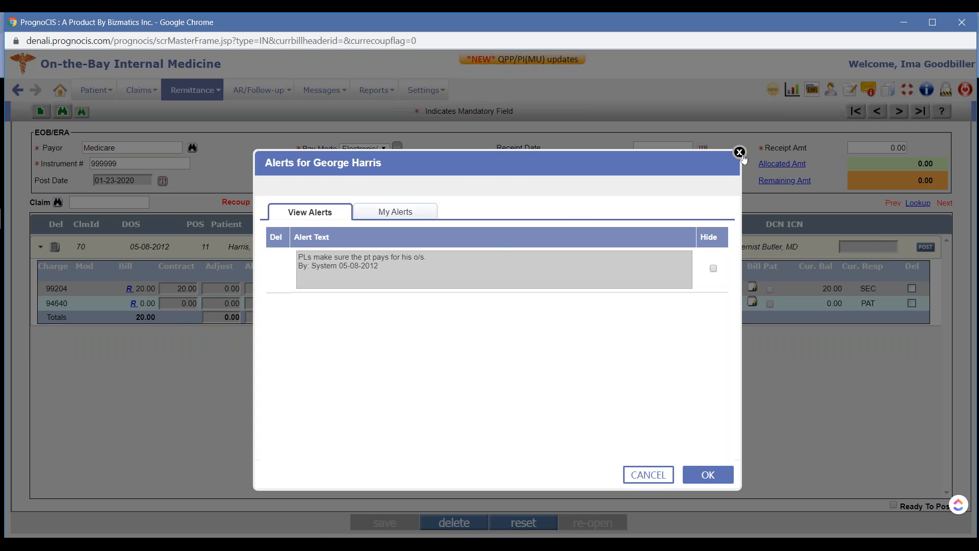
click(740, 153)
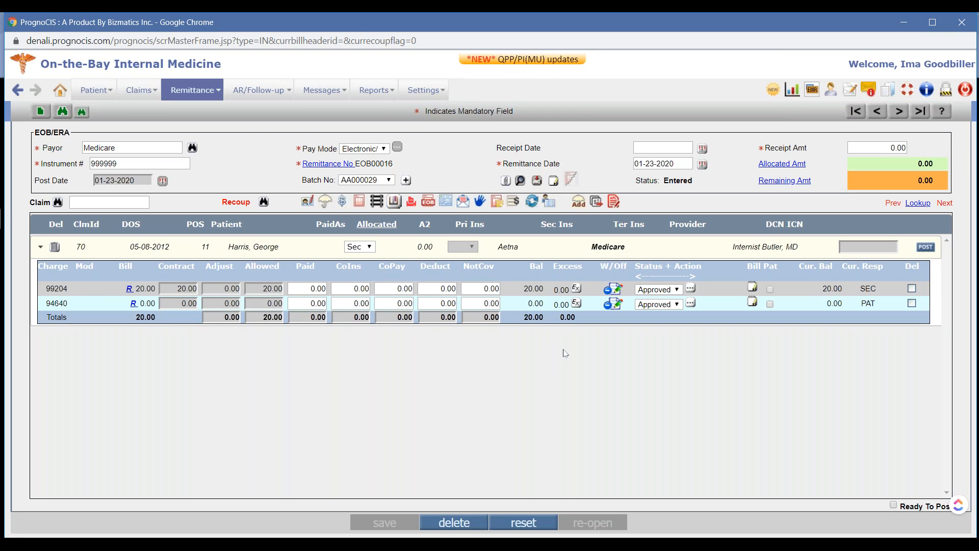
View the receipts from other payors for charge 99204, and collapse the claim's charge details
click(130, 289)
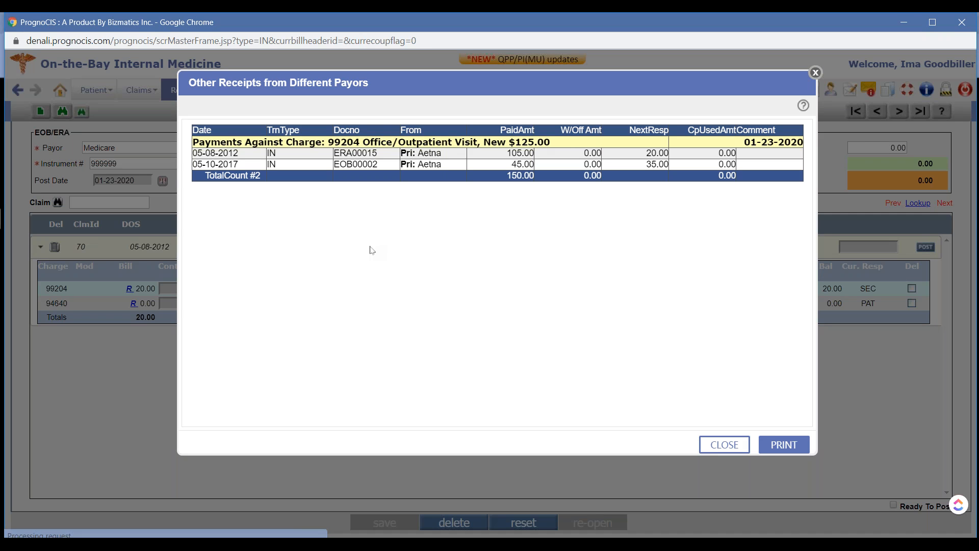
click(815, 73)
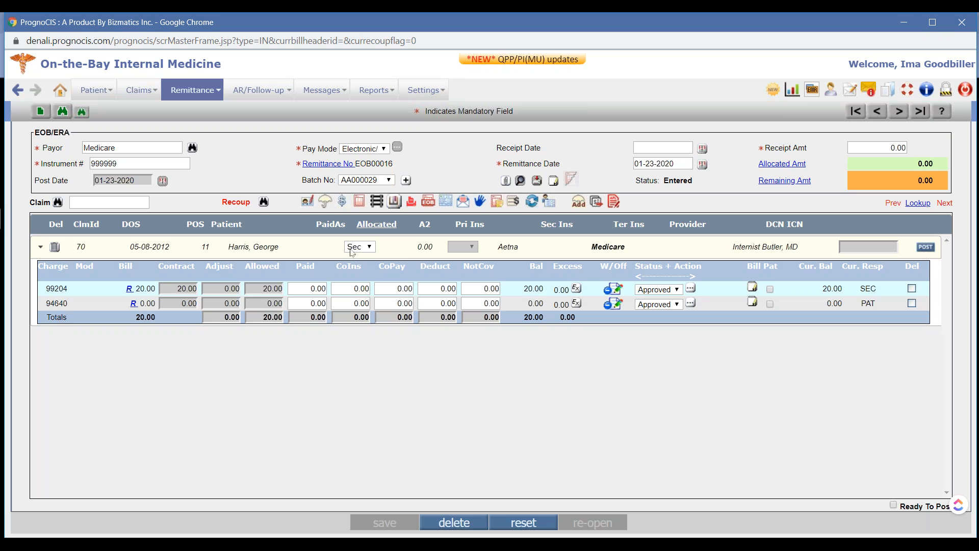
click(405, 255)
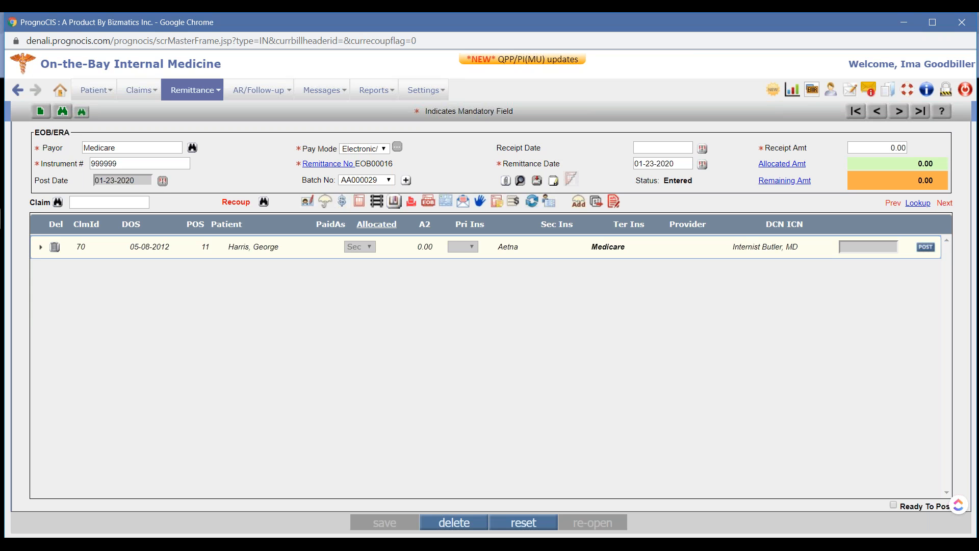
Open the UHC remittance dated 01-21-2020 and expand its claim with service date 10-16-2019
click(62, 111)
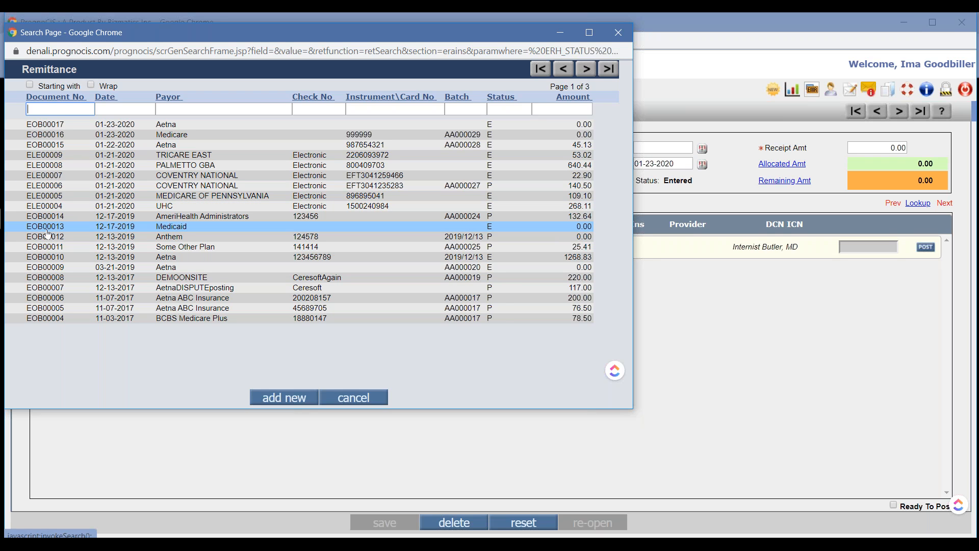
click(71, 208)
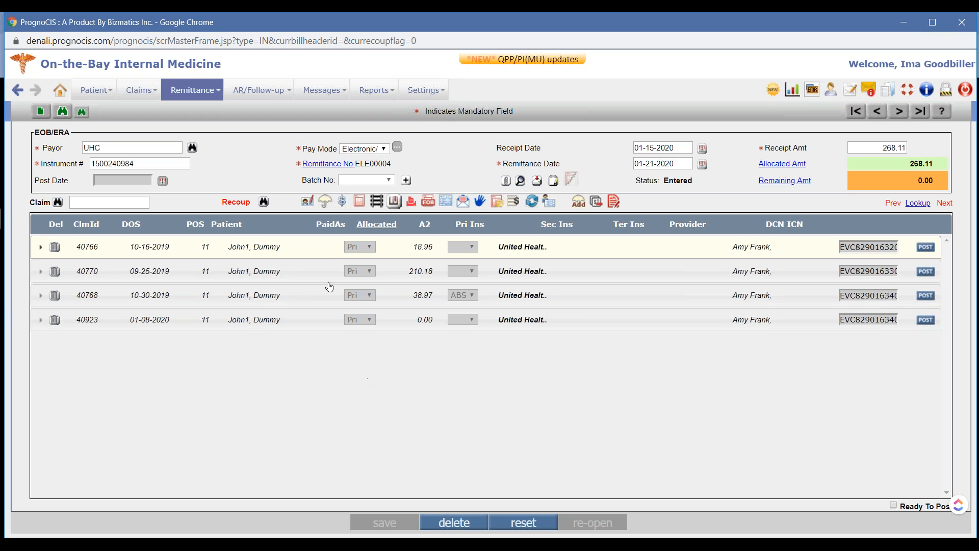
click(331, 252)
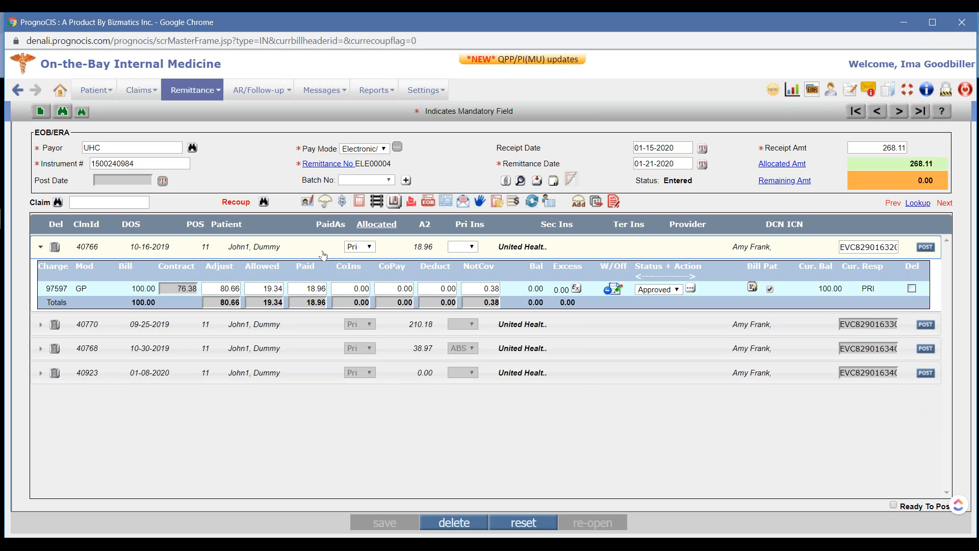
click(425, 90)
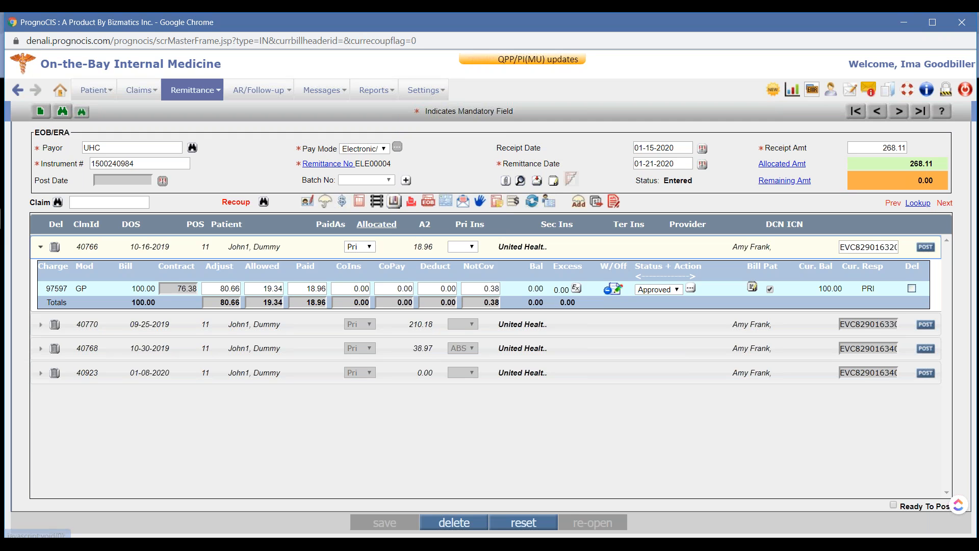
Compare the contract amount of charge 97597 with its allowed and paid amounts
drag(173, 288, 199, 304)
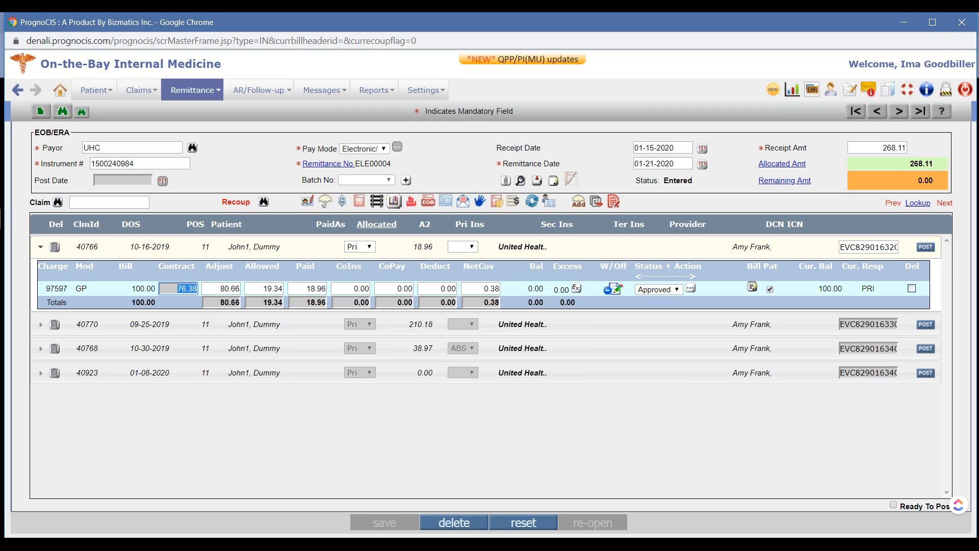
drag(257, 288, 285, 298)
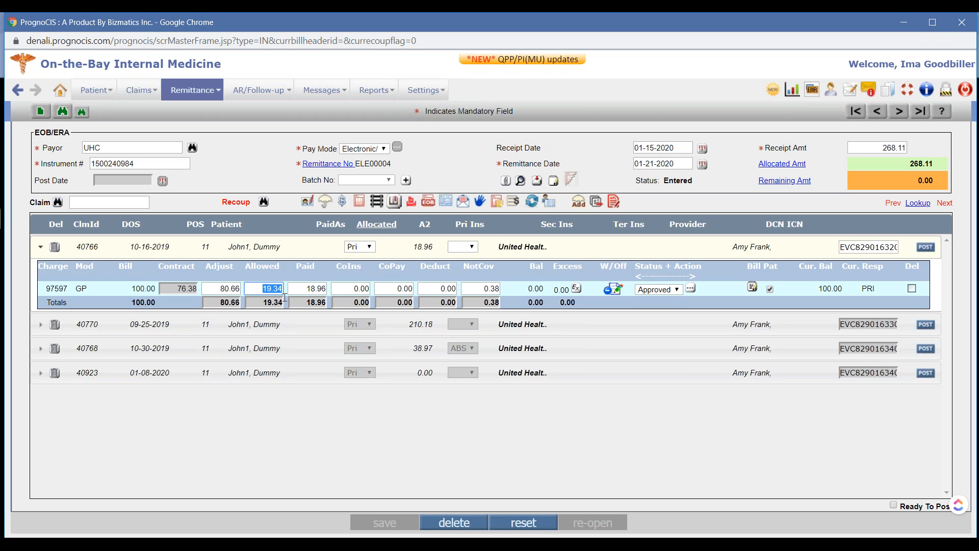
key(Tab)
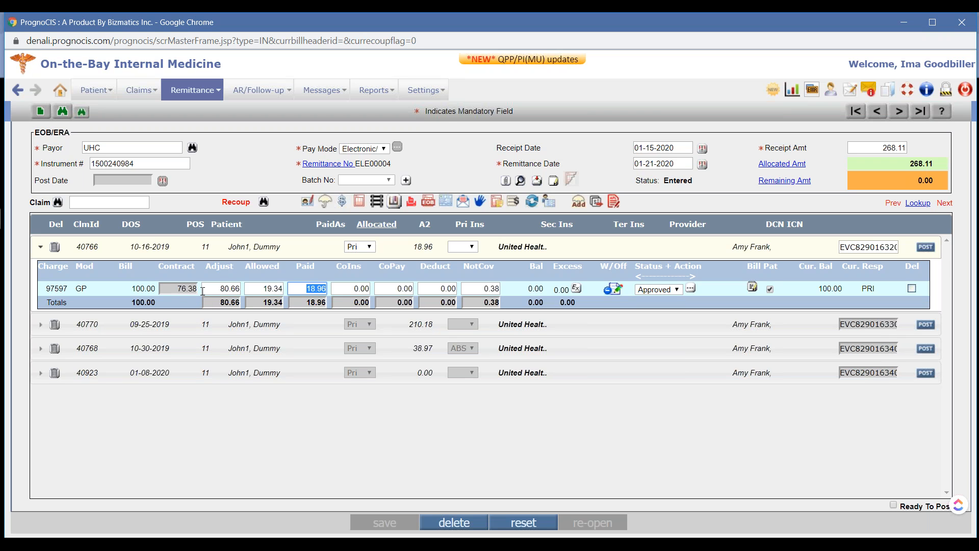
double_click(188, 287)
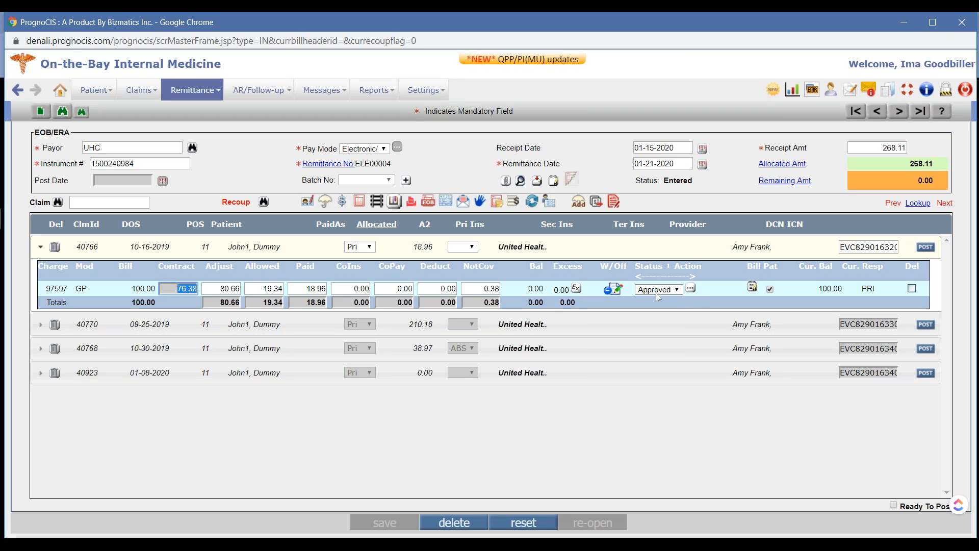
Mark charge 97597 as disputed on its Contract/Allowed Amount with the reason "Under pay"
click(690, 289)
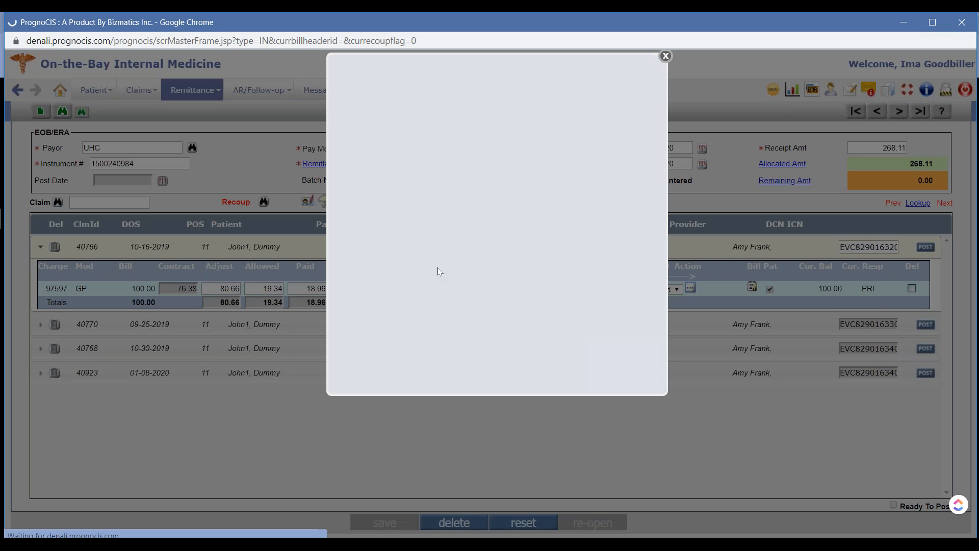
click(356, 216)
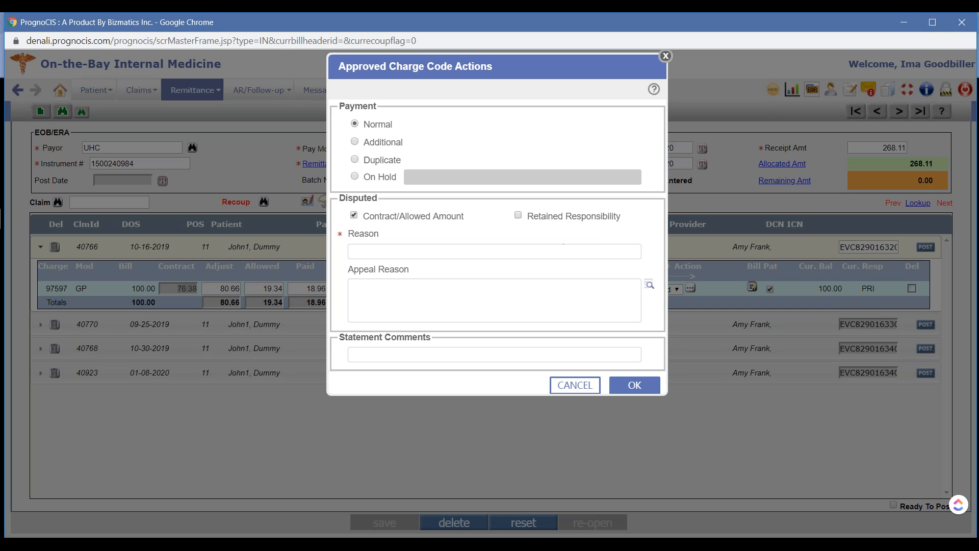
click(437, 251)
text(Under pay)
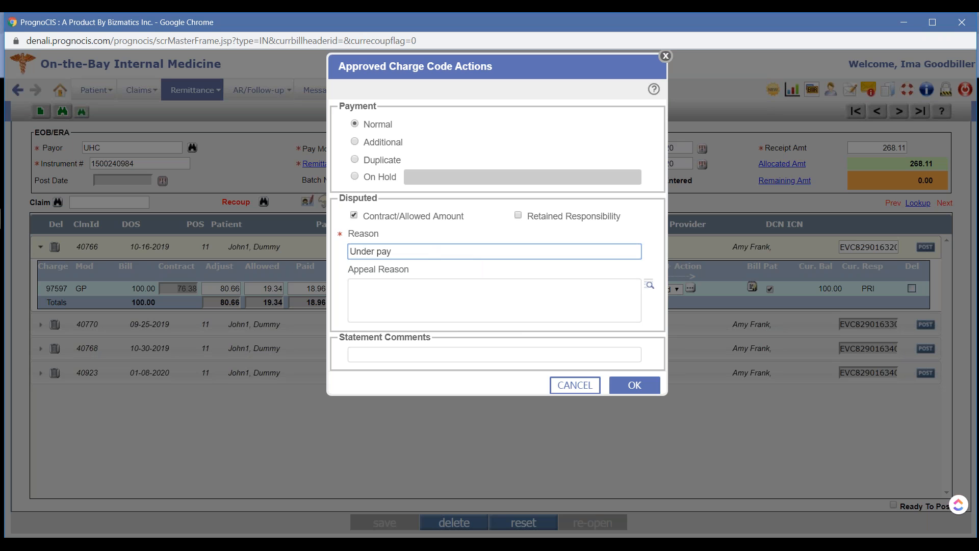
click(641, 388)
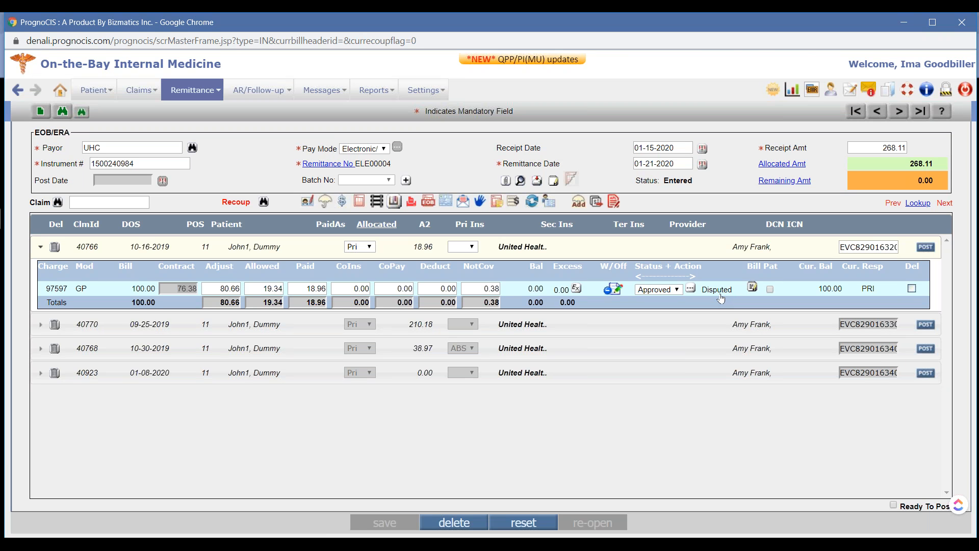
Collapse the disputed claim and expand the UHC claim with service date 01-08-2020
click(259, 90)
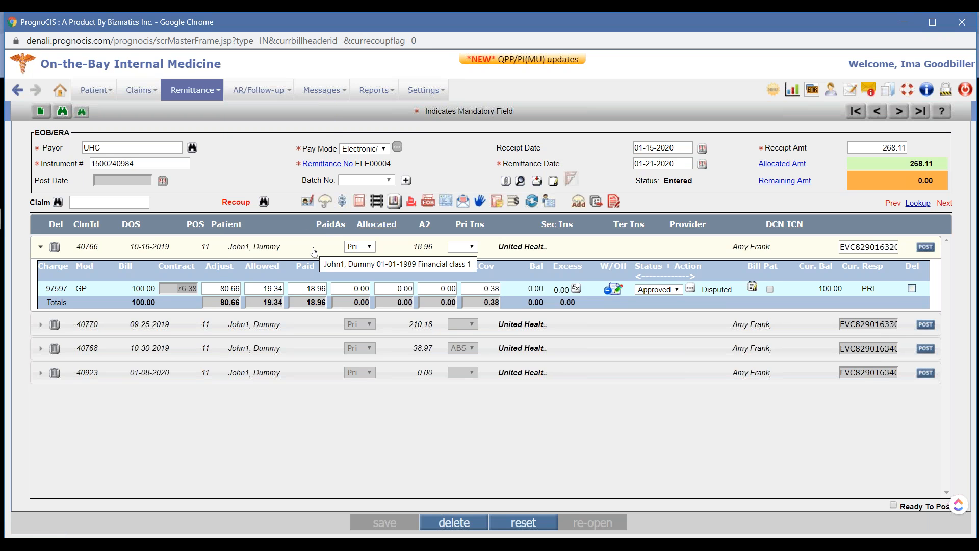
click(314, 252)
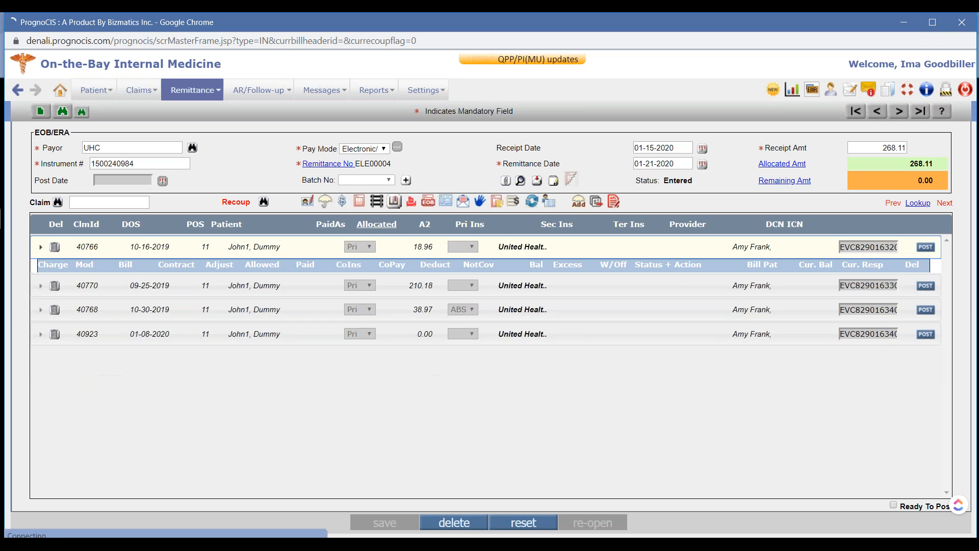
click(313, 323)
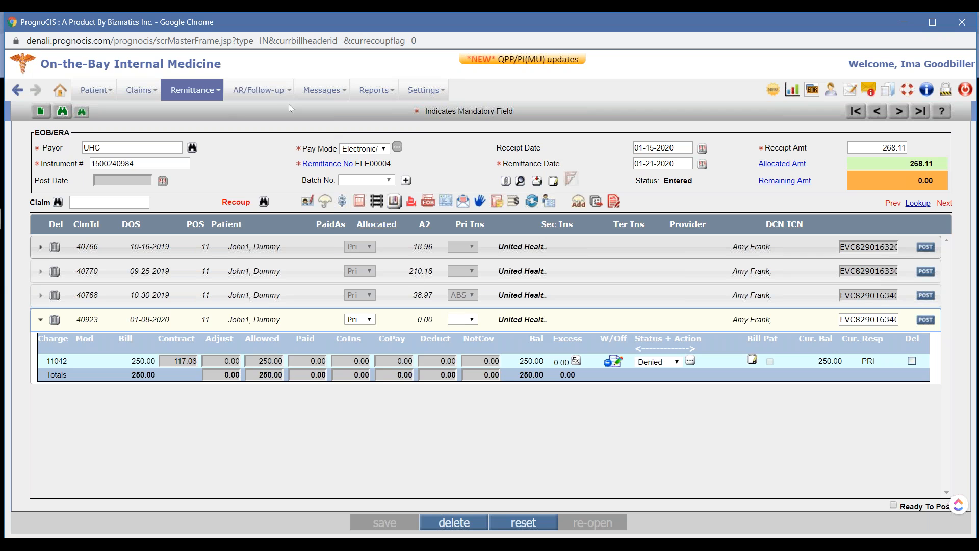
mouse_move(281, 96)
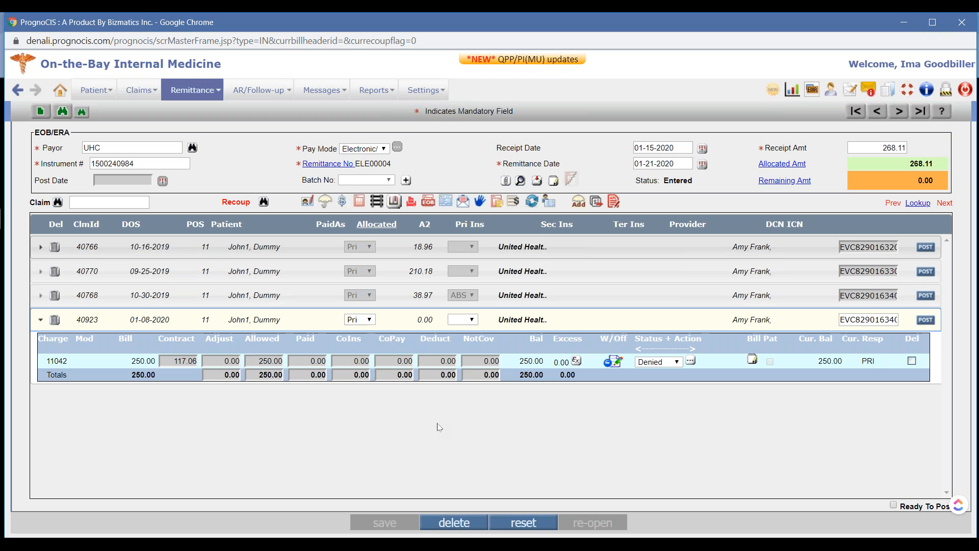
Review the denied charge actions for charge 11042, including Copy Action to Other Denied Rows, and close them without changes
click(691, 361)
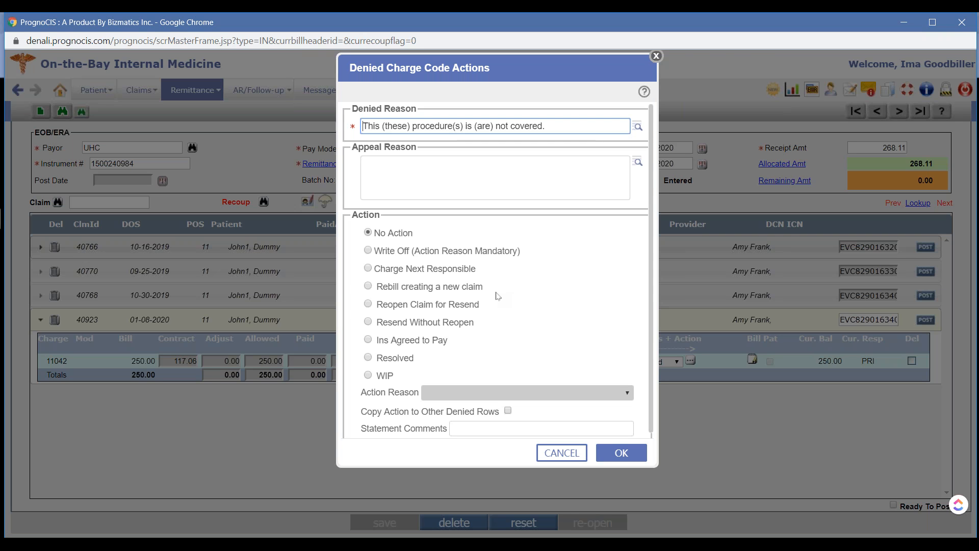
drag(360, 414, 503, 415)
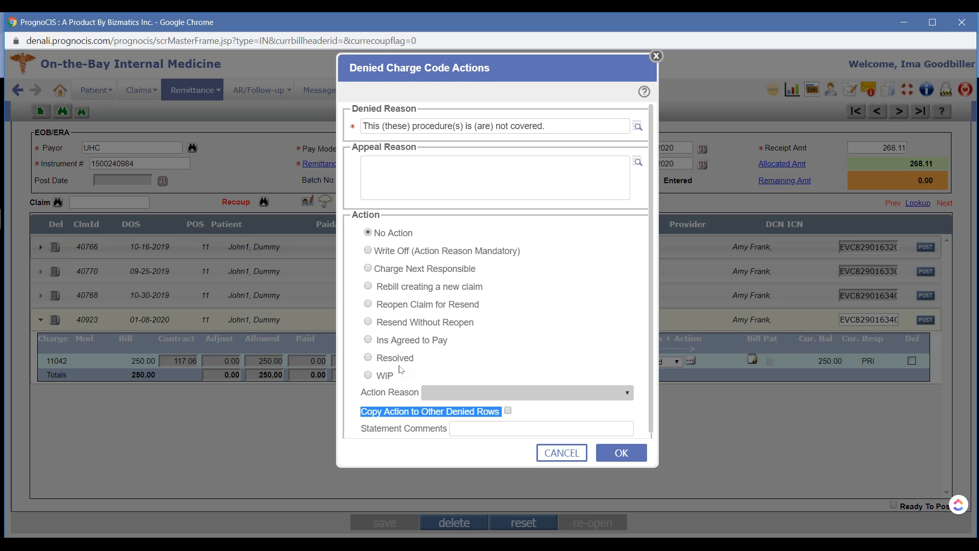
click(382, 415)
drag(364, 417, 498, 415)
click(656, 56)
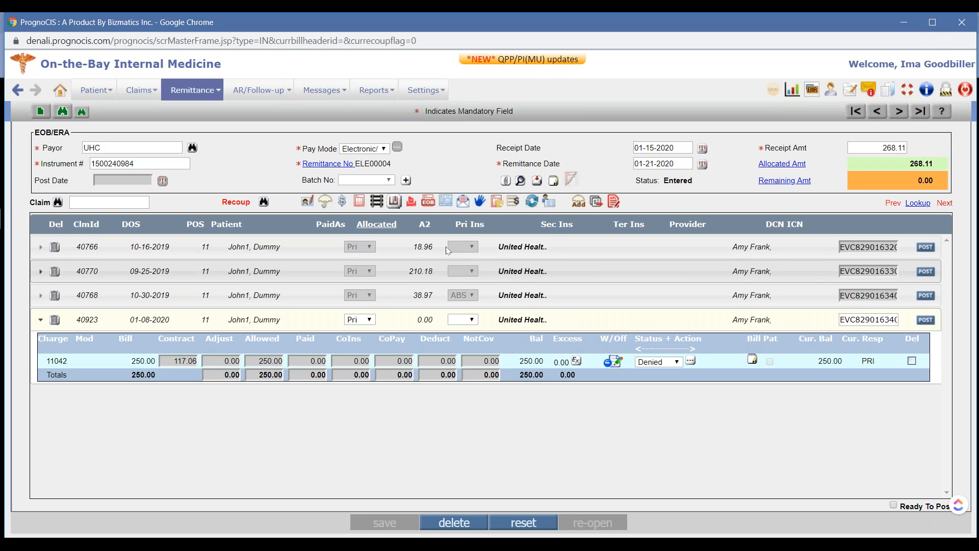
Open the Medicare of Pennsylvania remittance and view the adjustment remarks for charge 99308 on its first claim
click(63, 112)
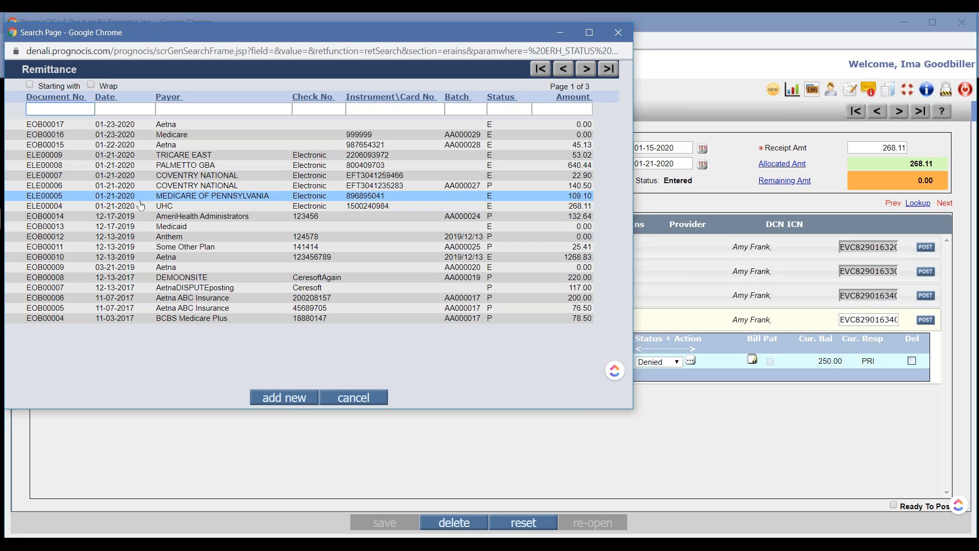
click(145, 197)
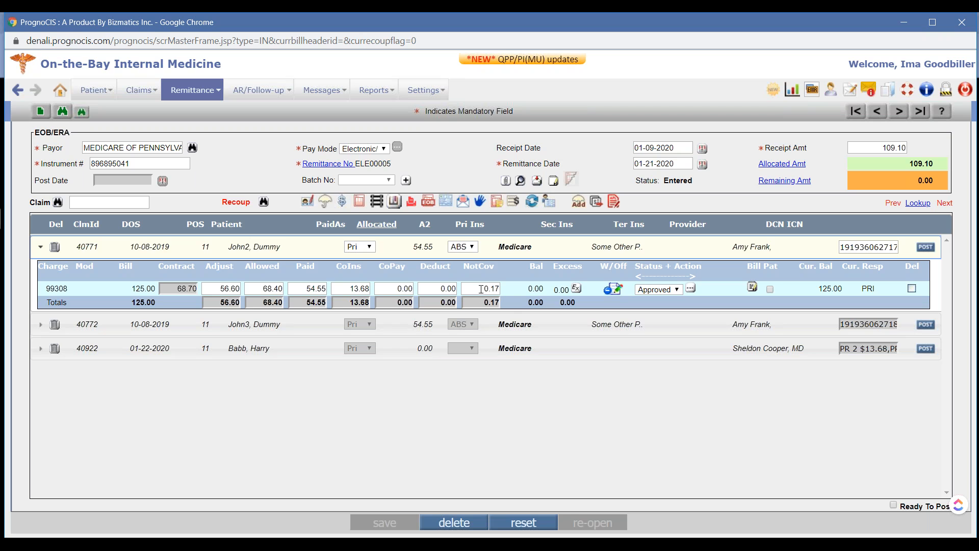
drag(481, 289, 502, 291)
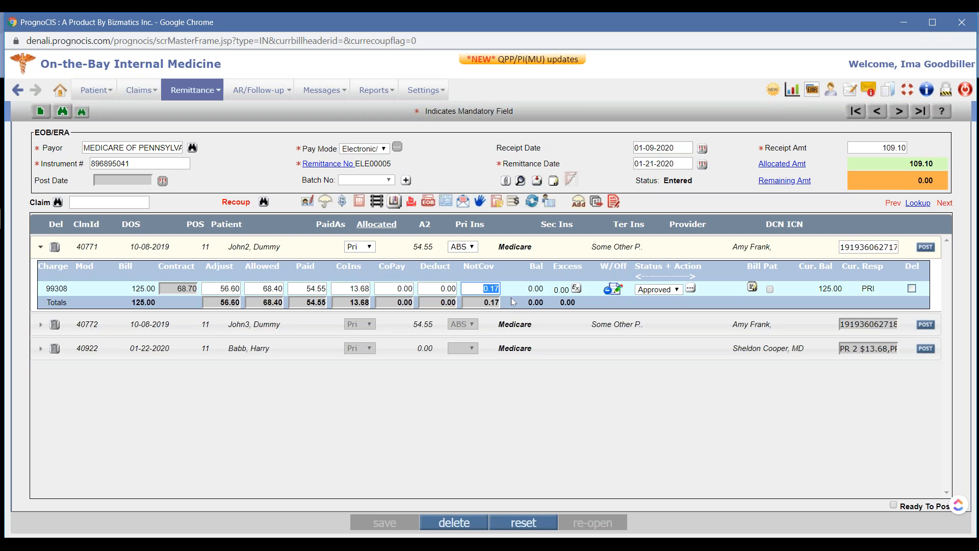
click(752, 287)
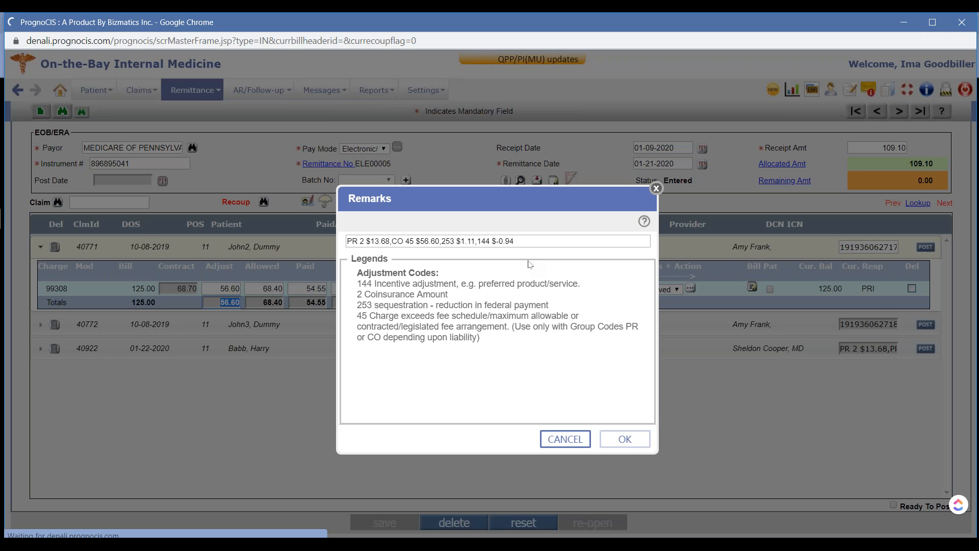
Examine the 253 and 144 adjustment codes in the remarks for charge 99308 and close the remarks without saving
drag(514, 241, 327, 238)
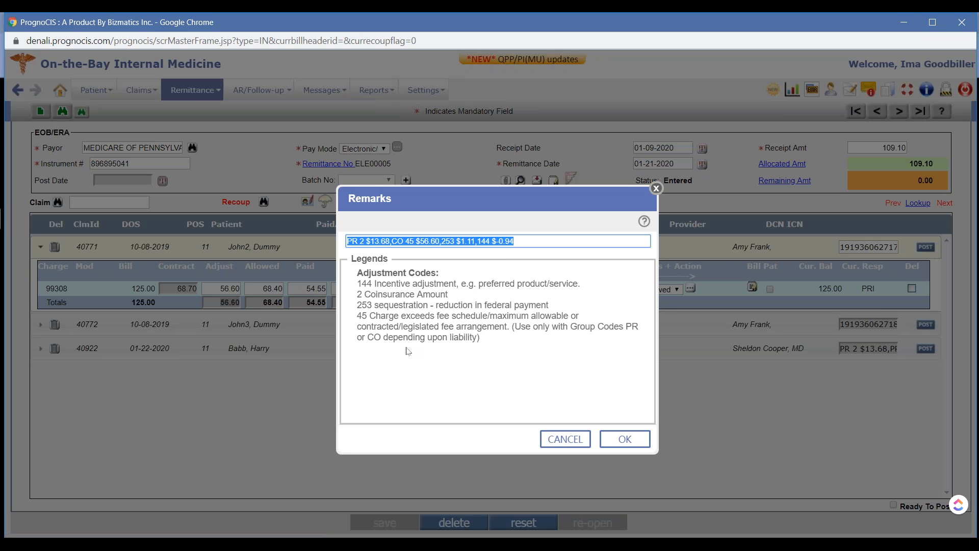
click(492, 351)
drag(441, 241, 478, 241)
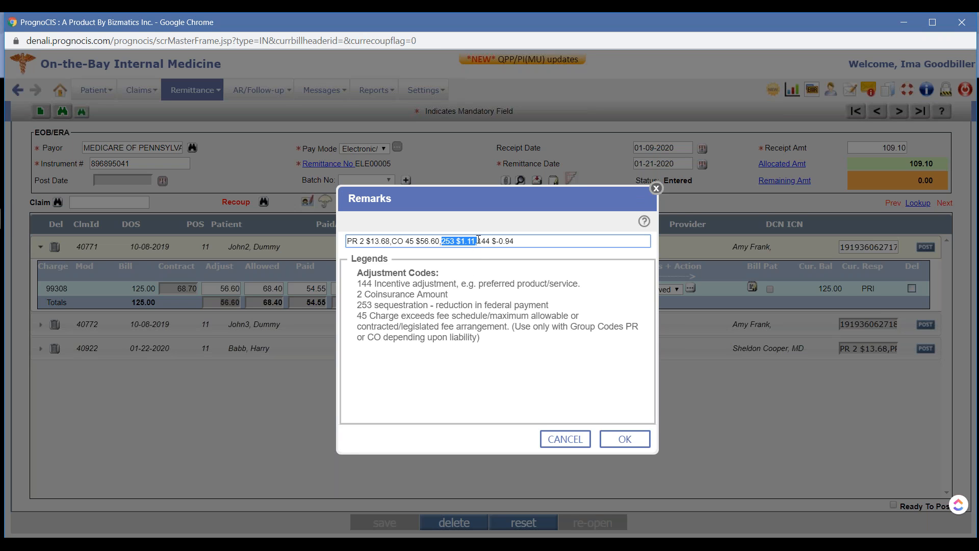
drag(478, 240, 516, 242)
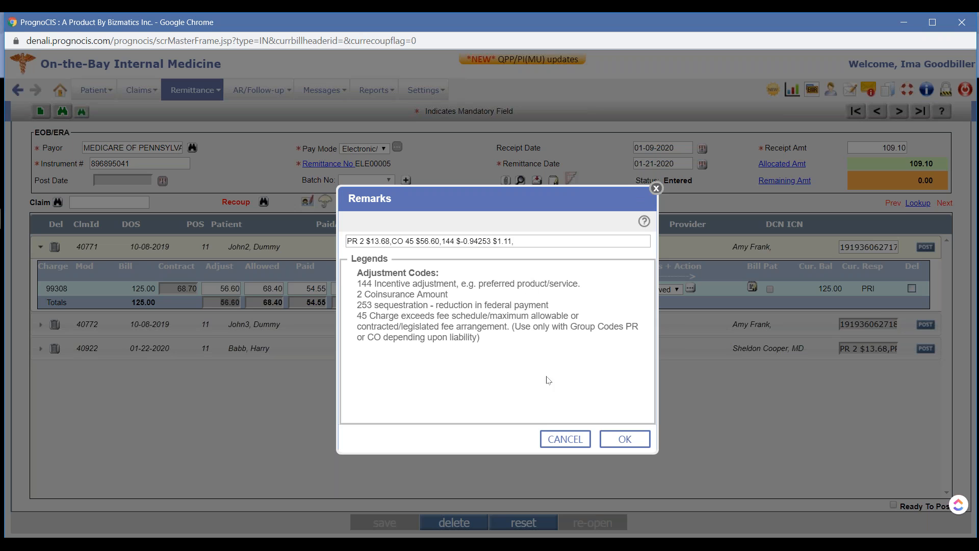
click(565, 439)
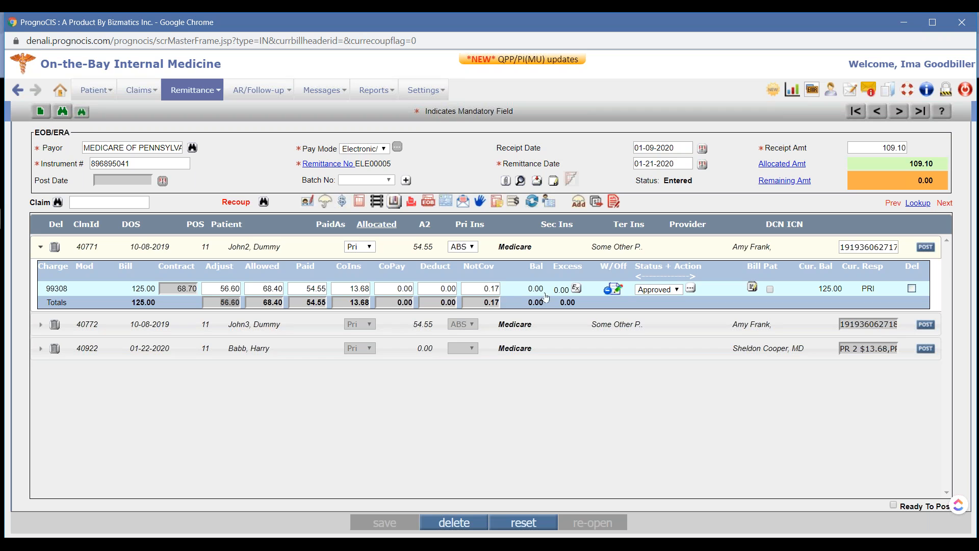
Try to write off amounts on charge 99308 of the first Medicare claim
click(615, 290)
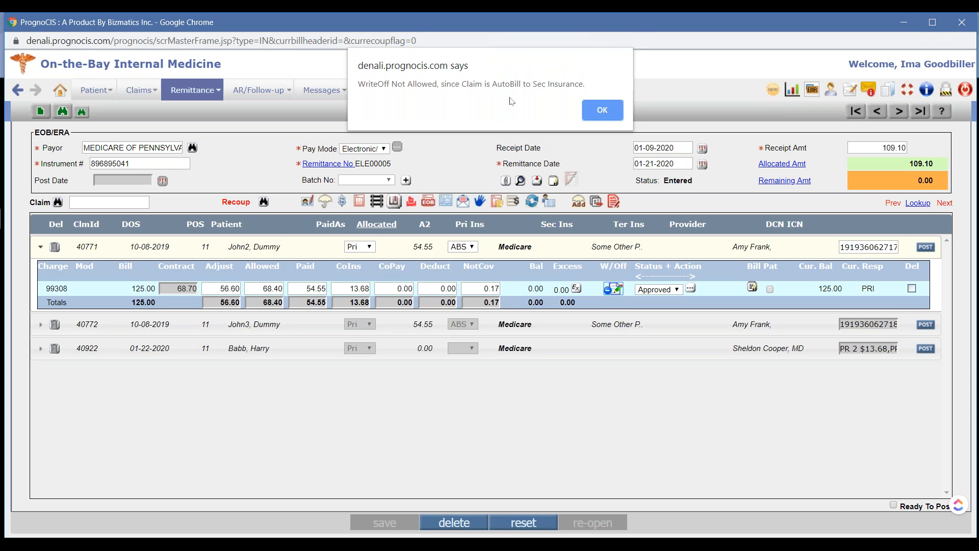
click(594, 112)
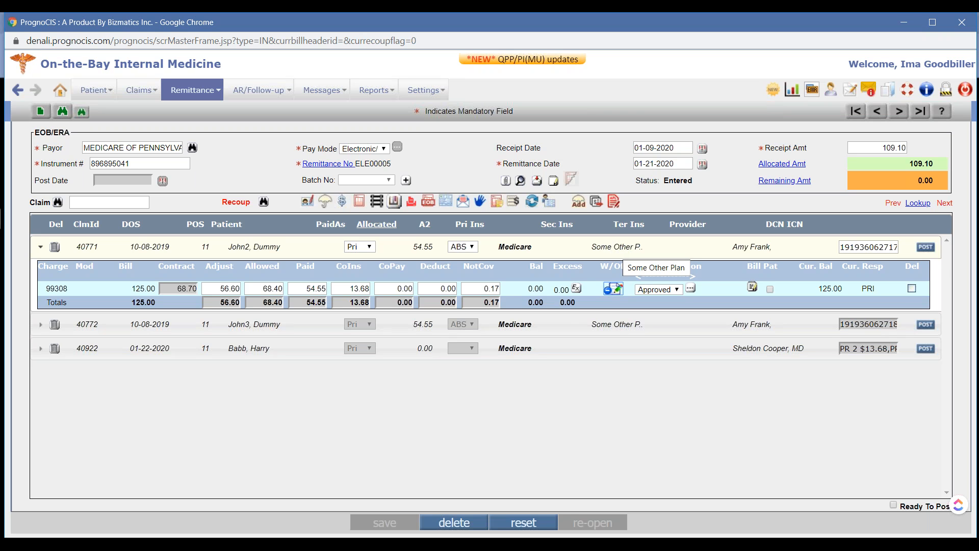
Expand the 01-22-2020 claim and write off the Not Cover amount of charge 99212 with the reason Z_Auto Write-off
click(556, 348)
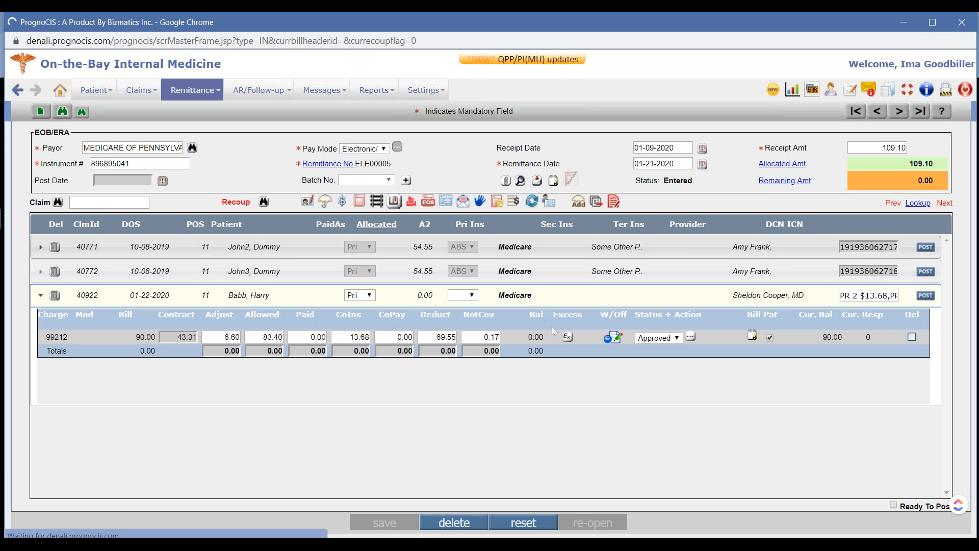
click(617, 338)
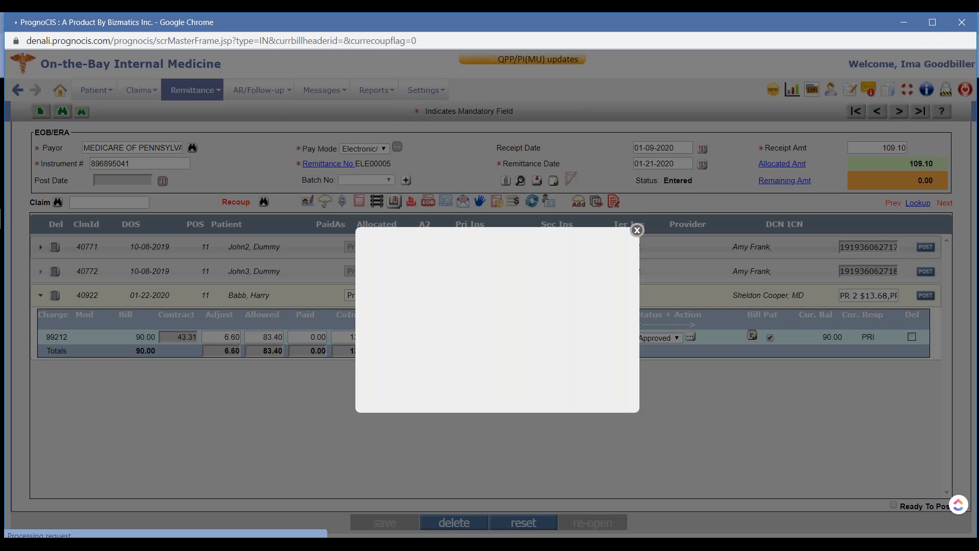
click(497, 357)
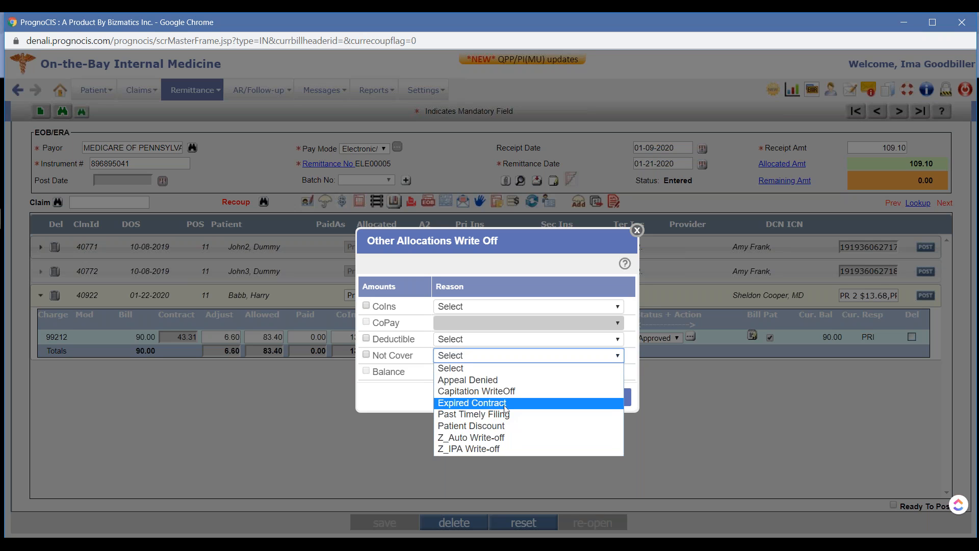
click(498, 381)
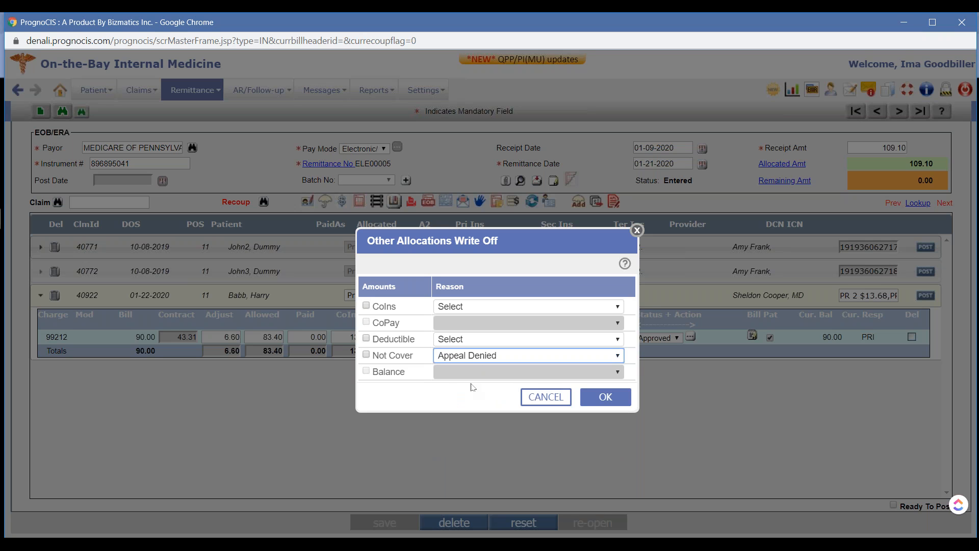
click(515, 357)
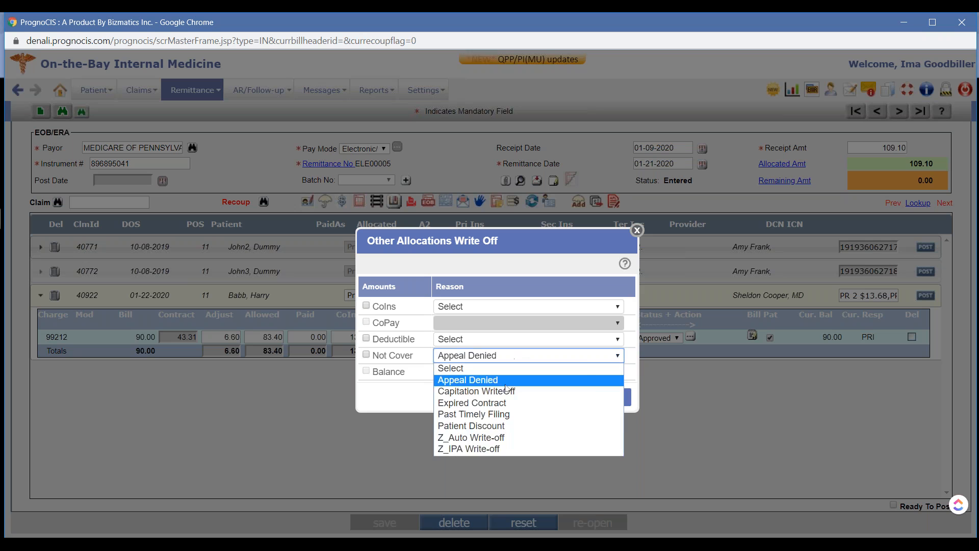
click(501, 437)
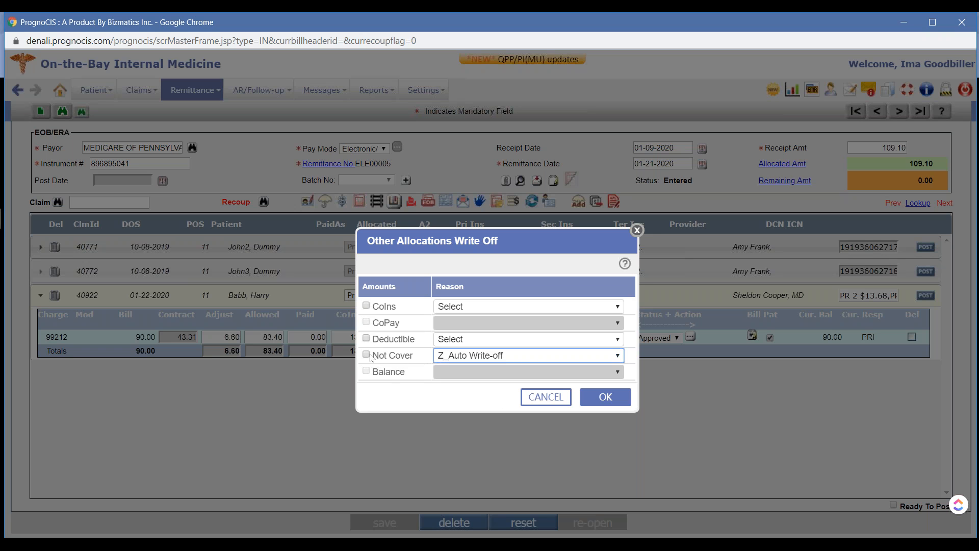
click(606, 397)
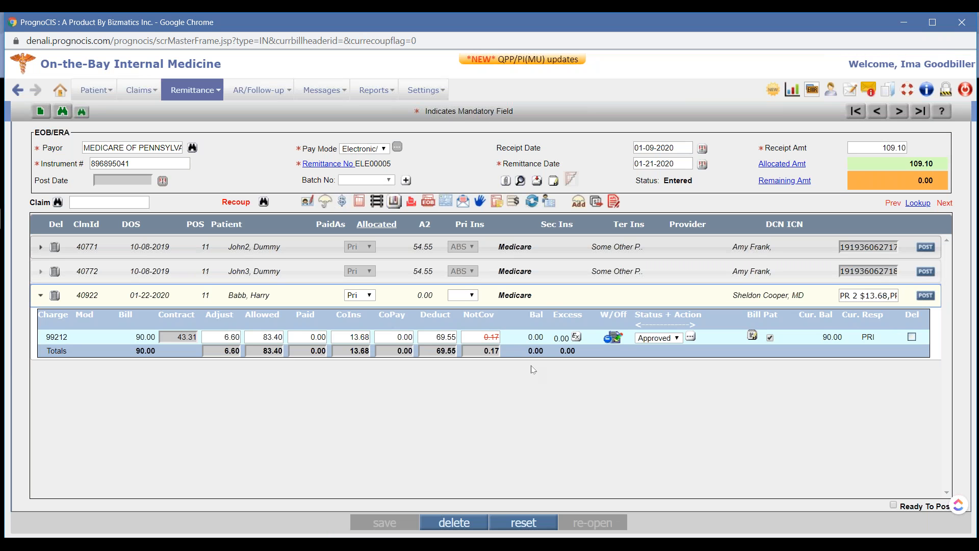
Collapse the claim, find the Aetna HSA remittance by document number 26, and expand its claim to view the charges
click(545, 302)
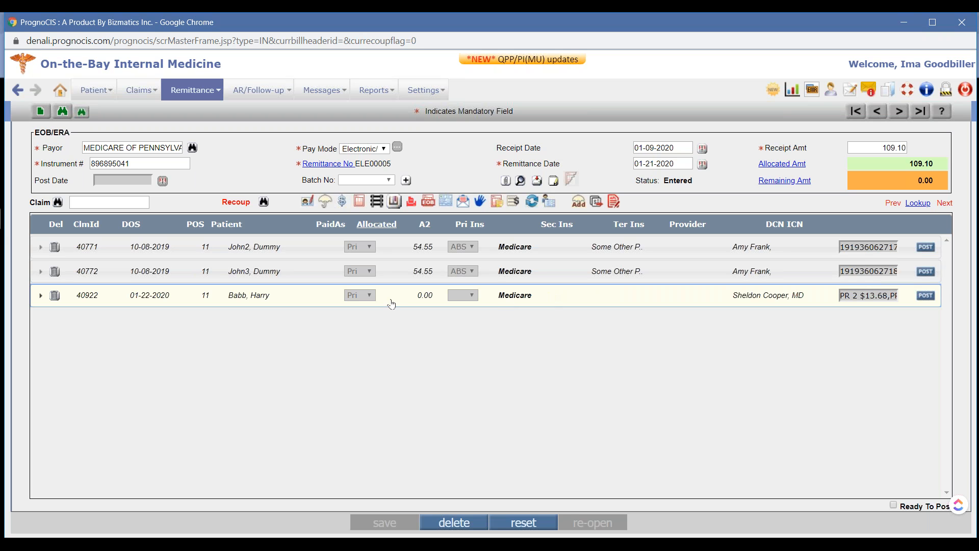
click(63, 112)
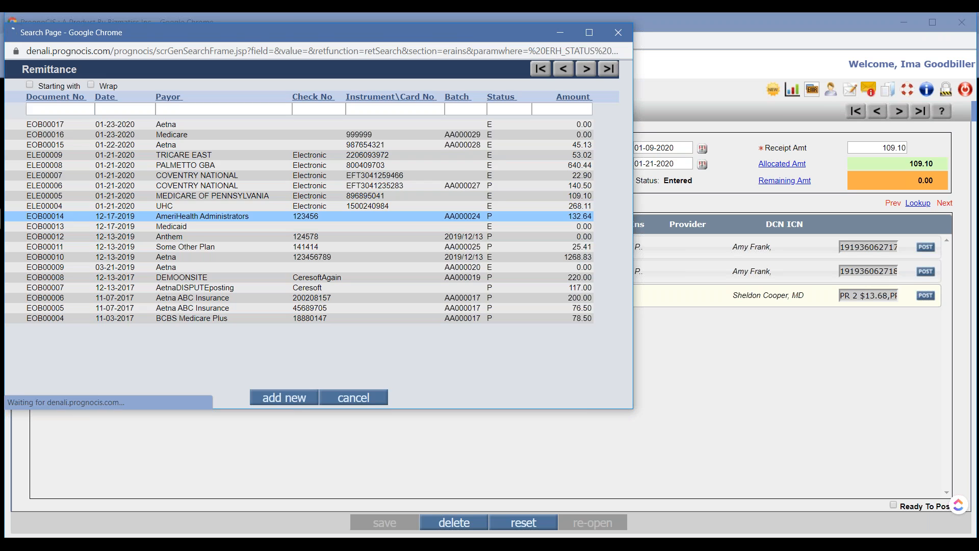
text(26)
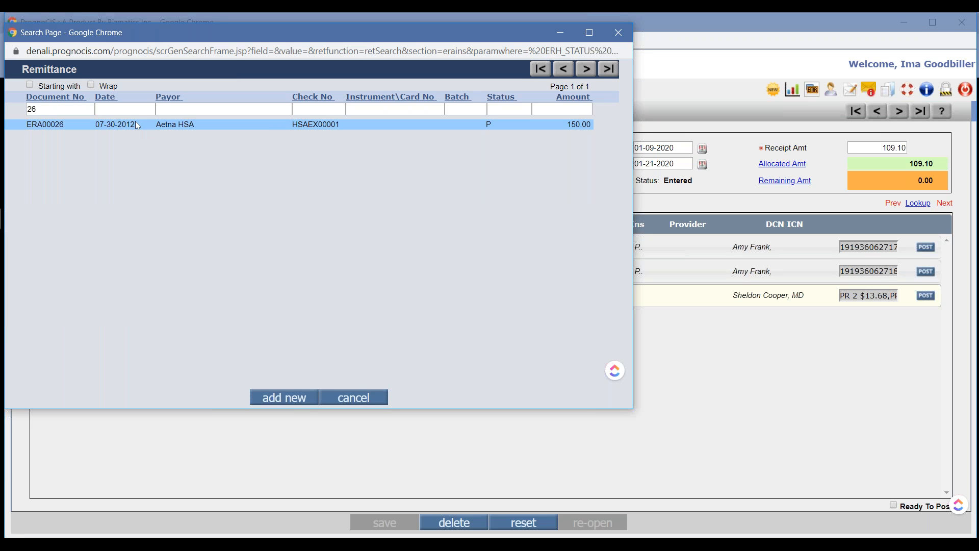
click(137, 125)
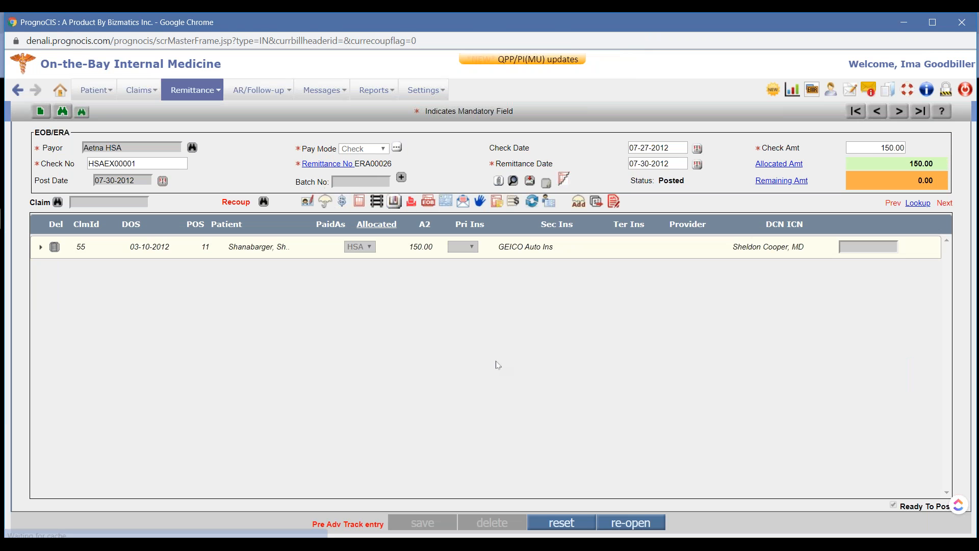
click(545, 250)
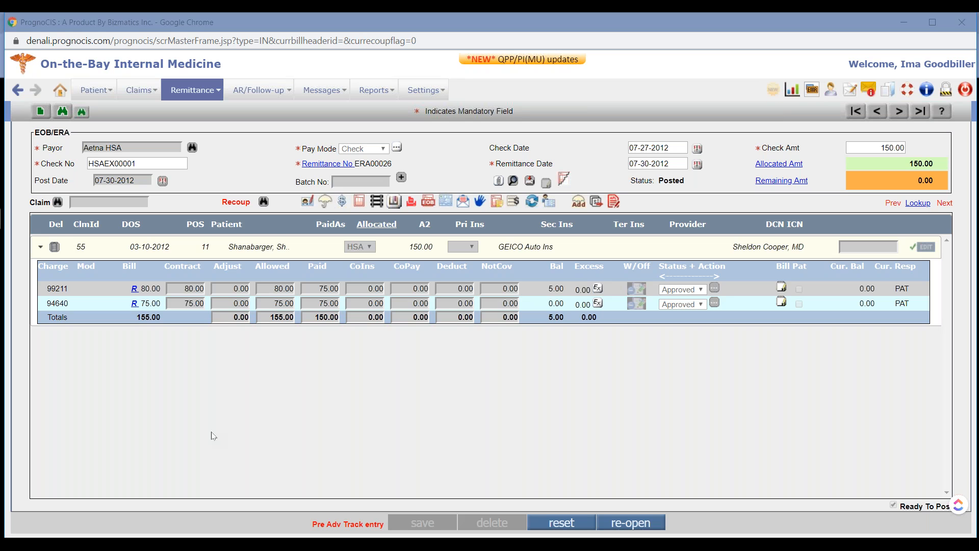
Switch to the Google Slides presentation to read the "Case 2: Recoups" slide, and return to PrognoCIS
key(super+Tab)
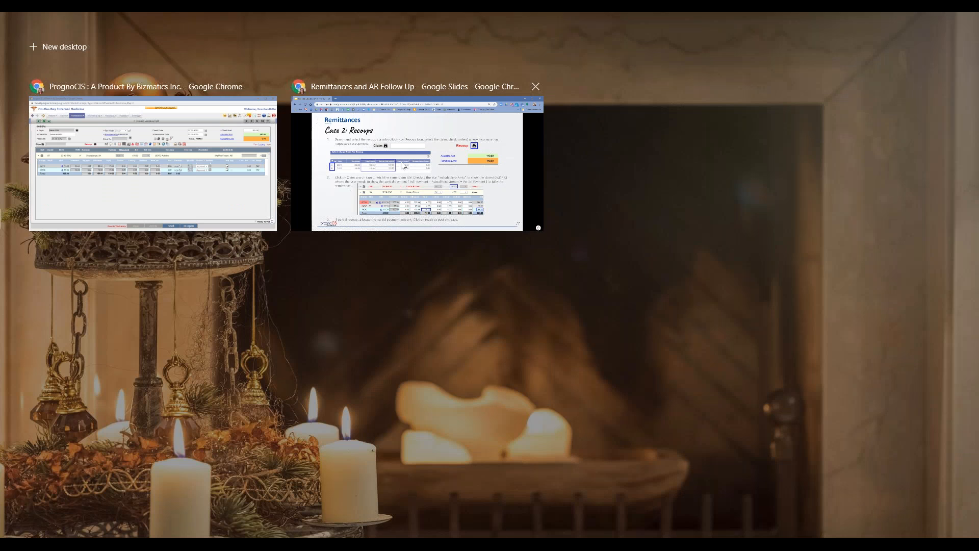
click(402, 166)
key(super+Tab)
click(417, 165)
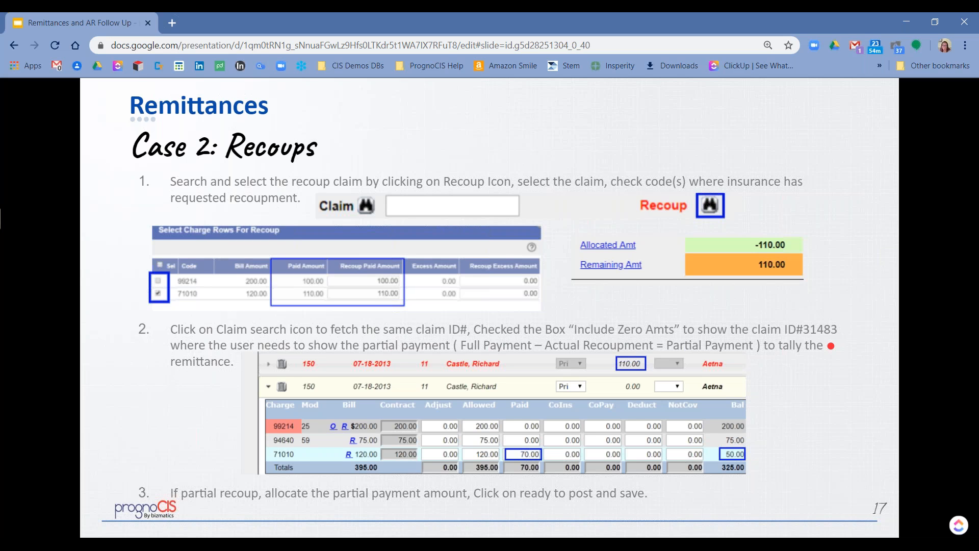
key(super+Tab)
click(432, 164)
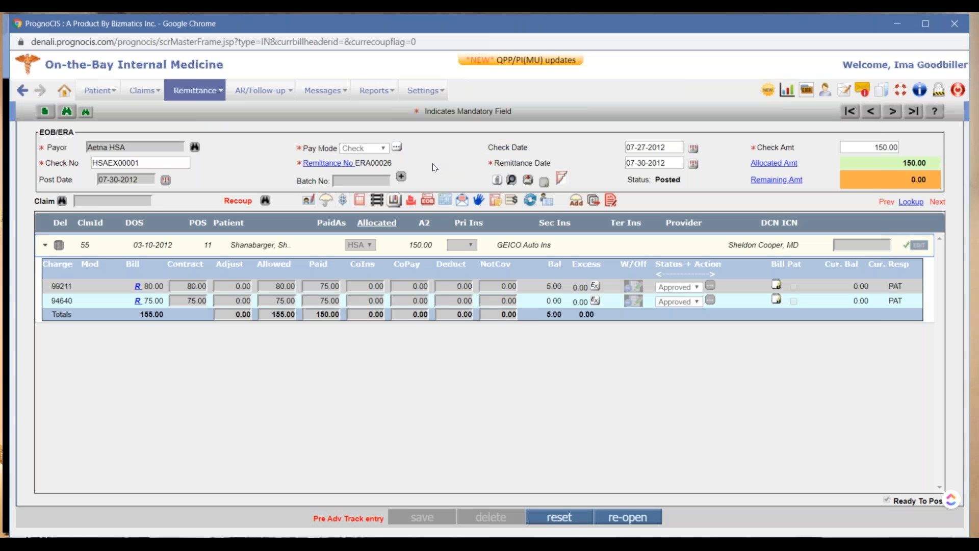
Open the COVENTRY NATIONAL remittance ELE00007, view the charges of its red recoup claim, and collapse the claim
click(62, 113)
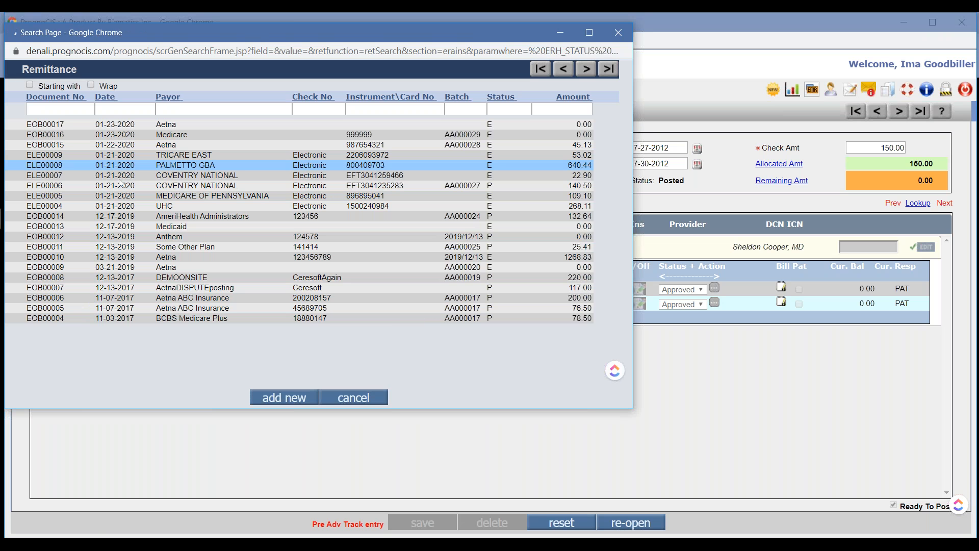
click(136, 177)
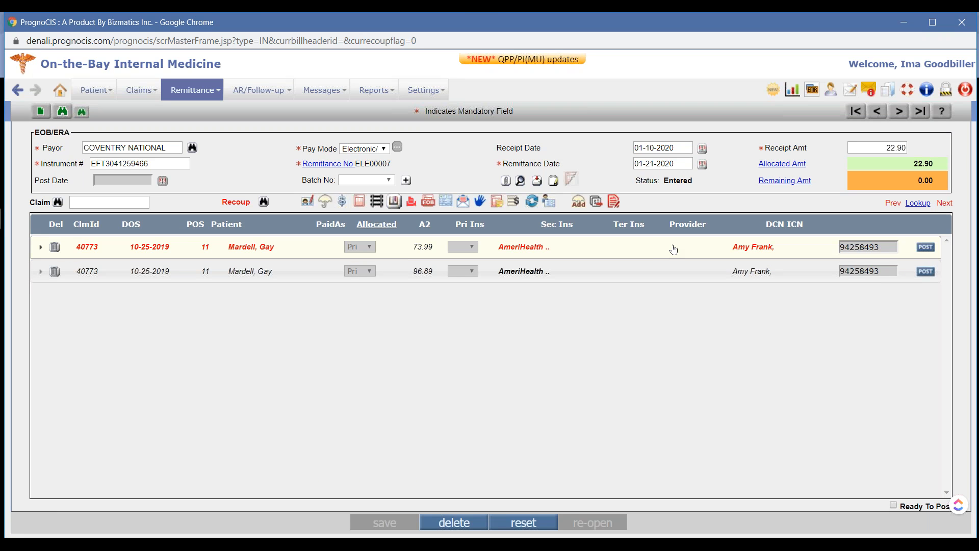
click(302, 250)
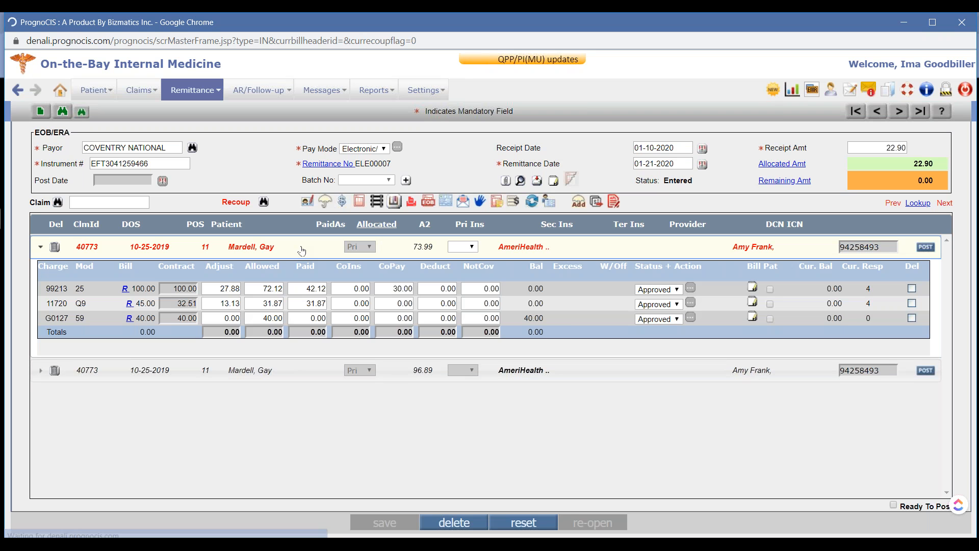
click(302, 250)
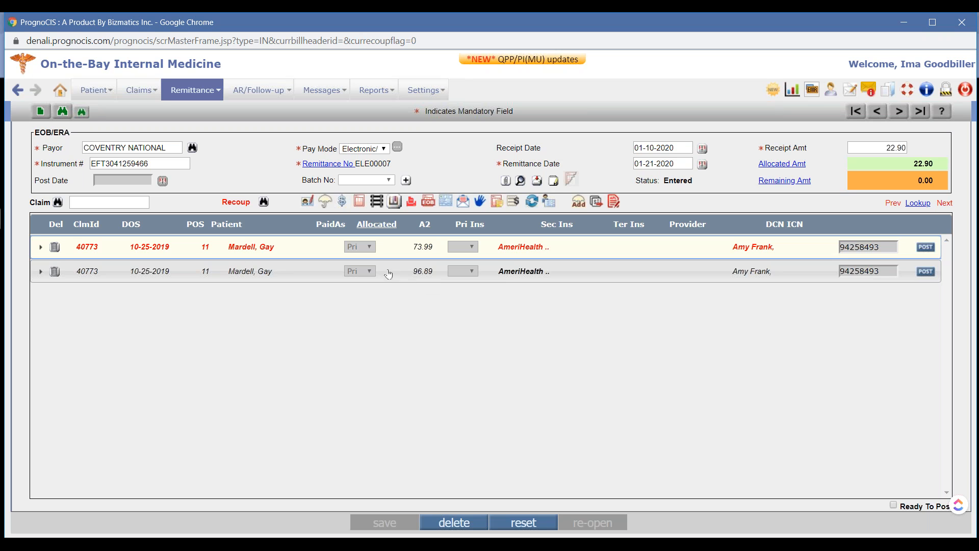
Open the TRICARE EAST remittance, view the charges of its 11-01-2011 recoup claim, and collapse the claim
click(63, 114)
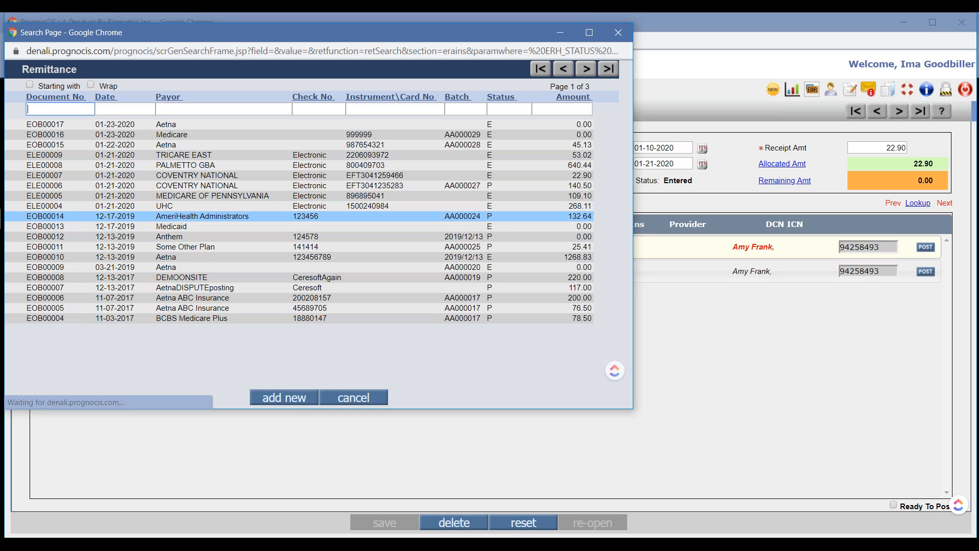
click(87, 158)
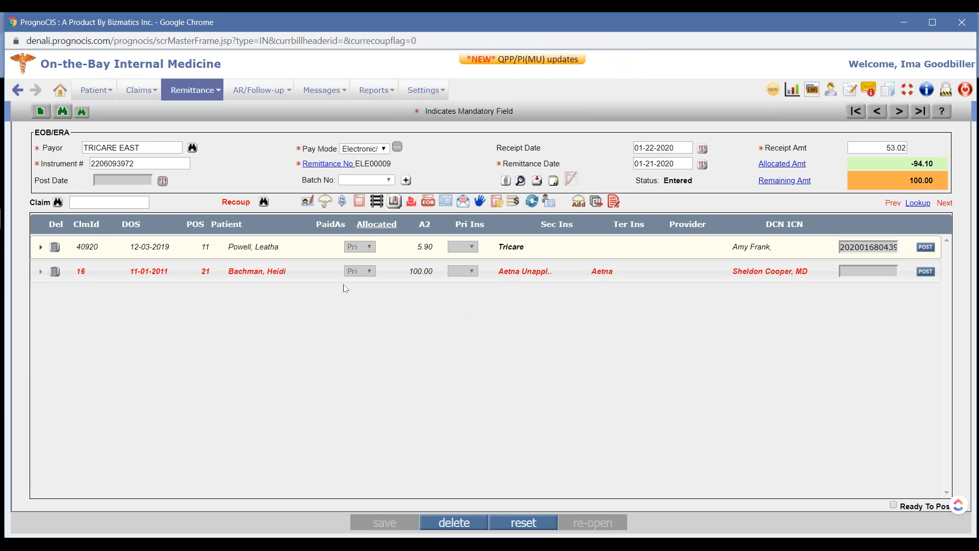
click(316, 277)
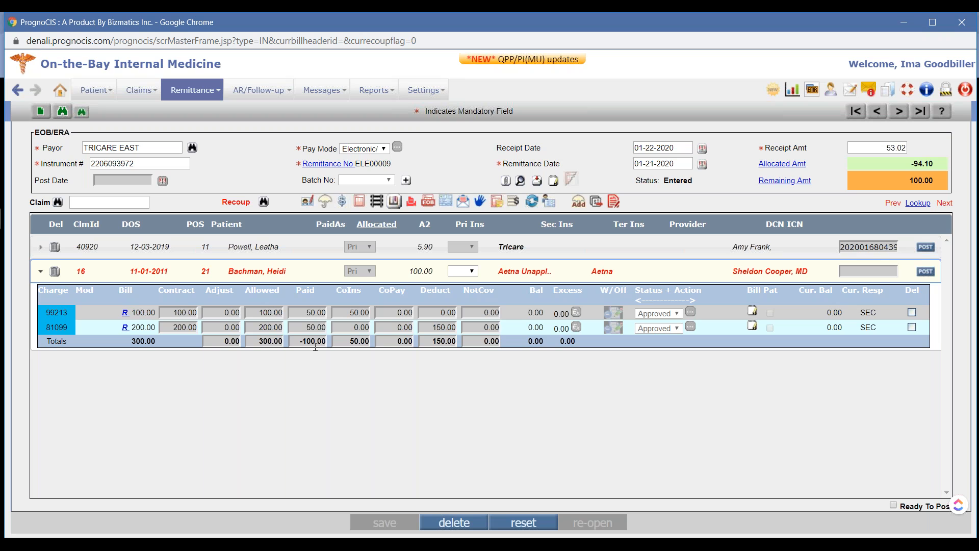
click(315, 276)
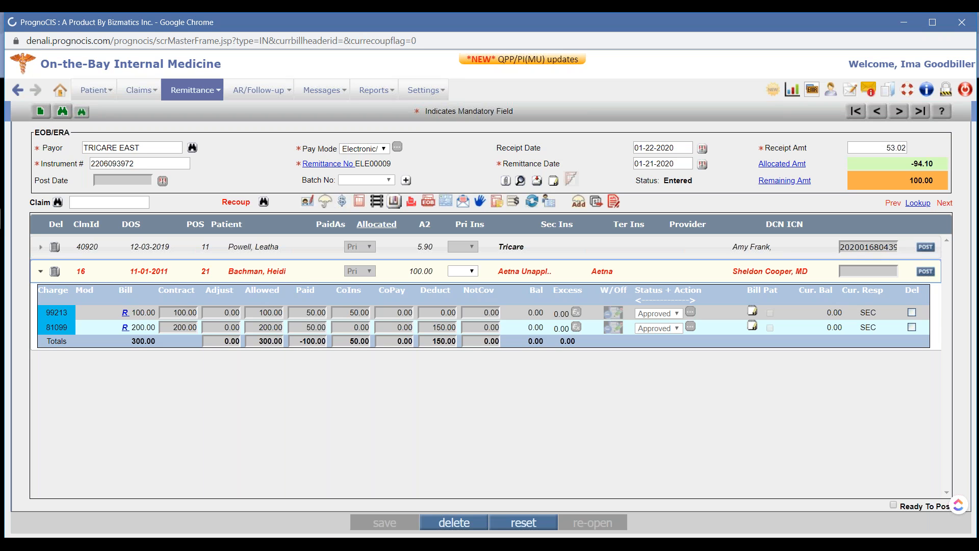
Add a recoup of claim 150 to the TRICARE EAST remittance, taking back 100.00 on charge 99214 and 110.00 on charge 71010
click(114, 204)
text(150)
key(Return)
double_click(242, 199)
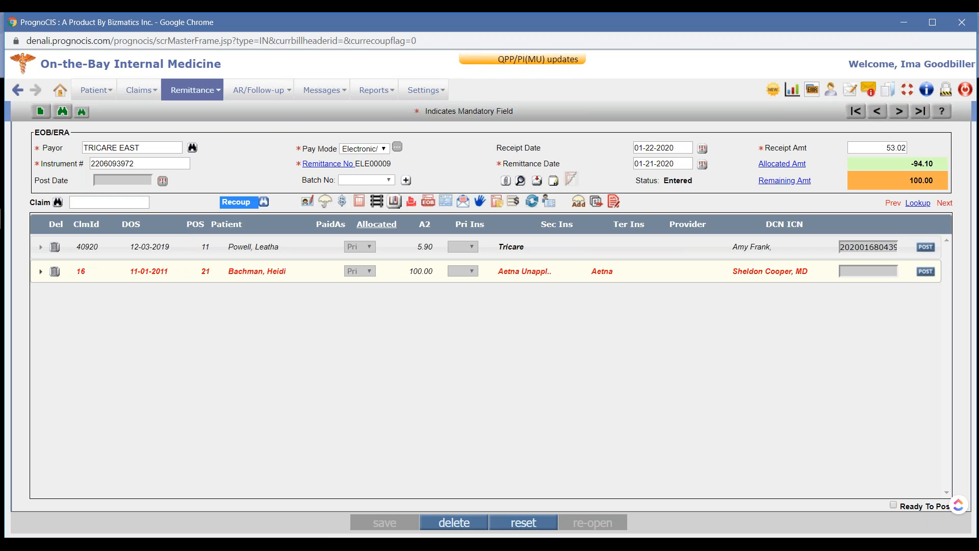
click(264, 205)
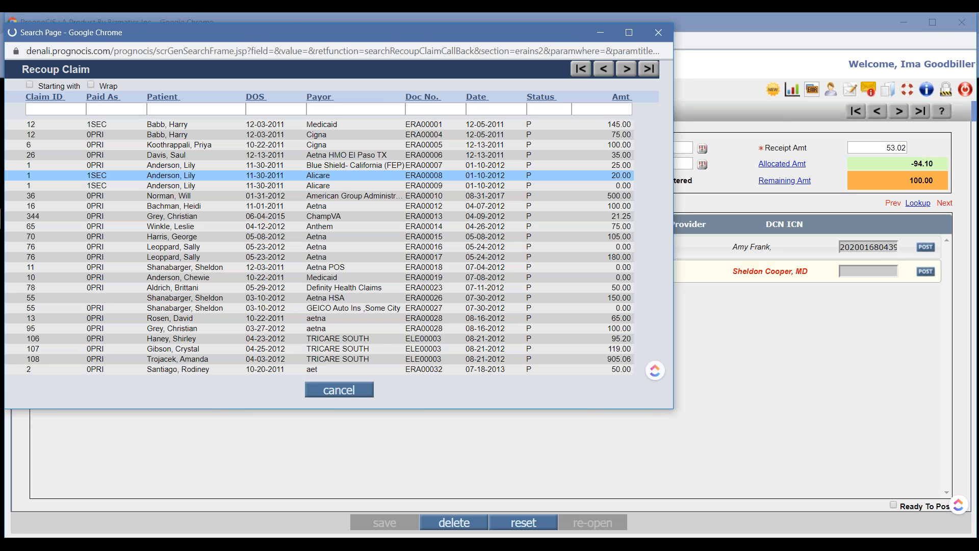
click(38, 110)
text(150)
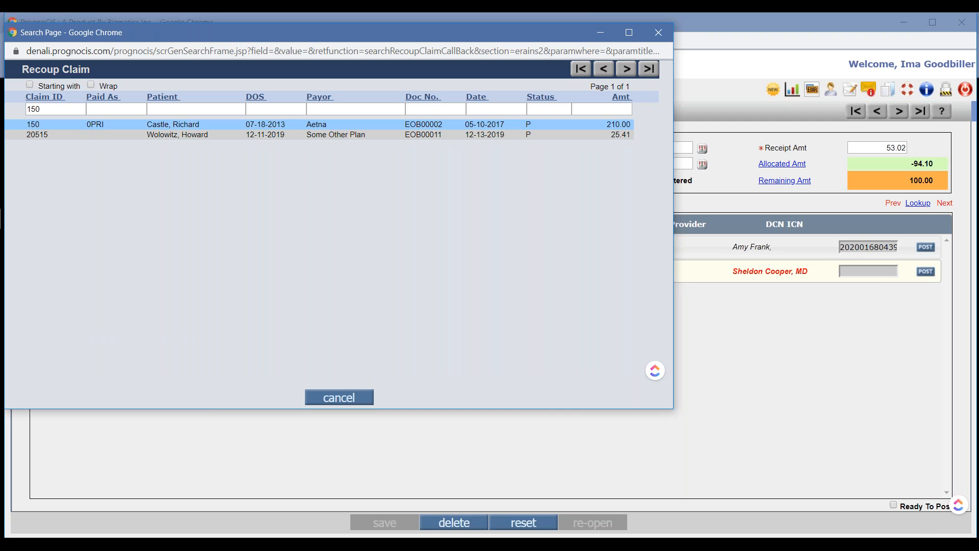
click(38, 125)
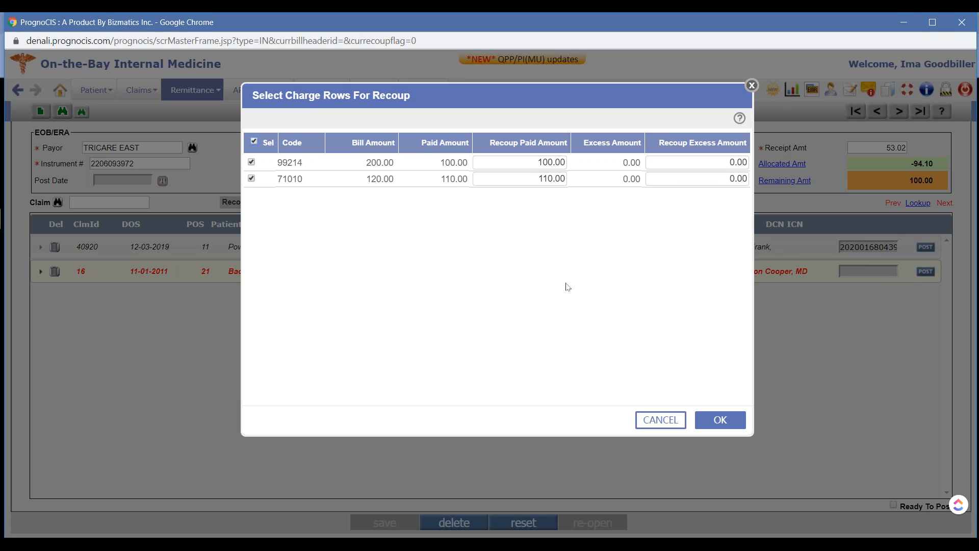
click(733, 421)
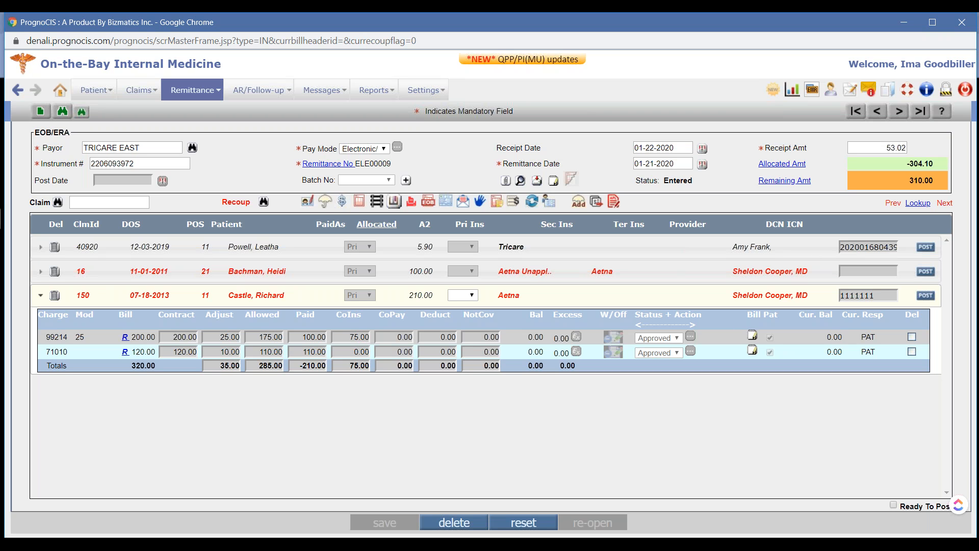
Add claim 150 to the same remittance again as a regular claim for payment allocation
click(113, 203)
text(150)
key(Return)
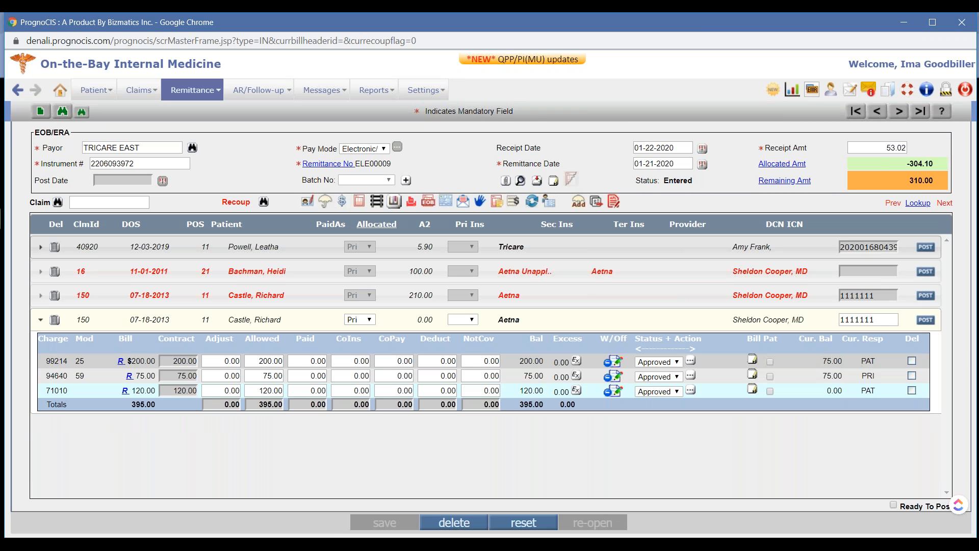
Review the charge amounts of the recoup entry for claim 150, and return to the charges of the regular claim 150
click(301, 361)
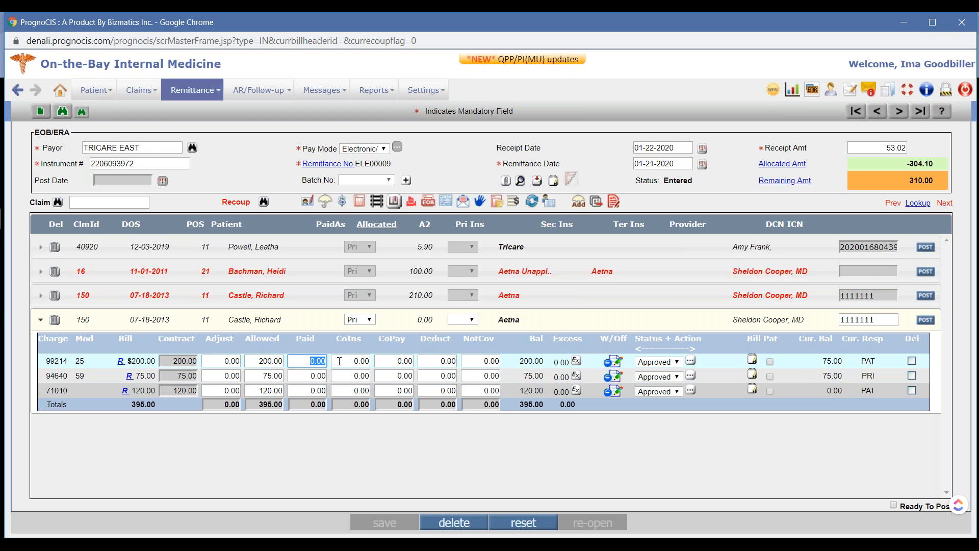
click(396, 298)
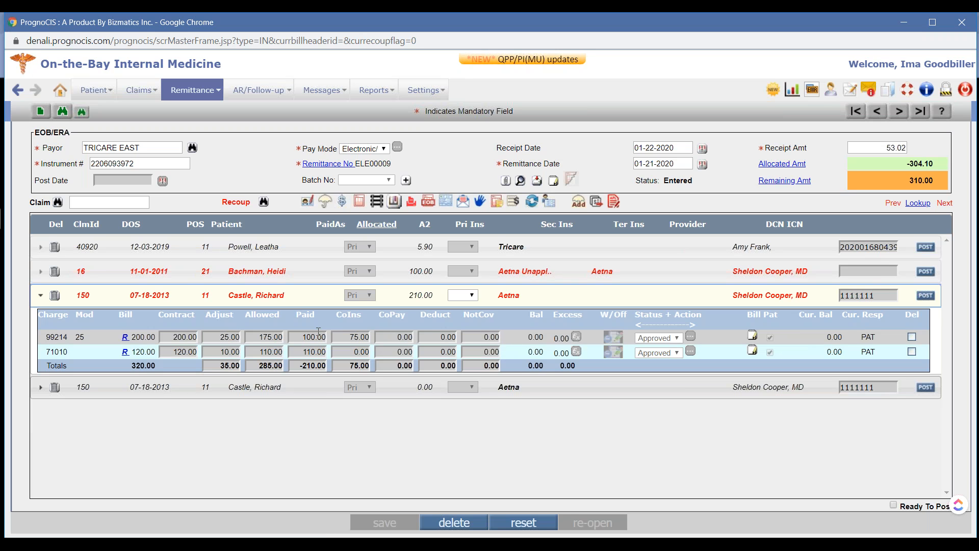
click(304, 301)
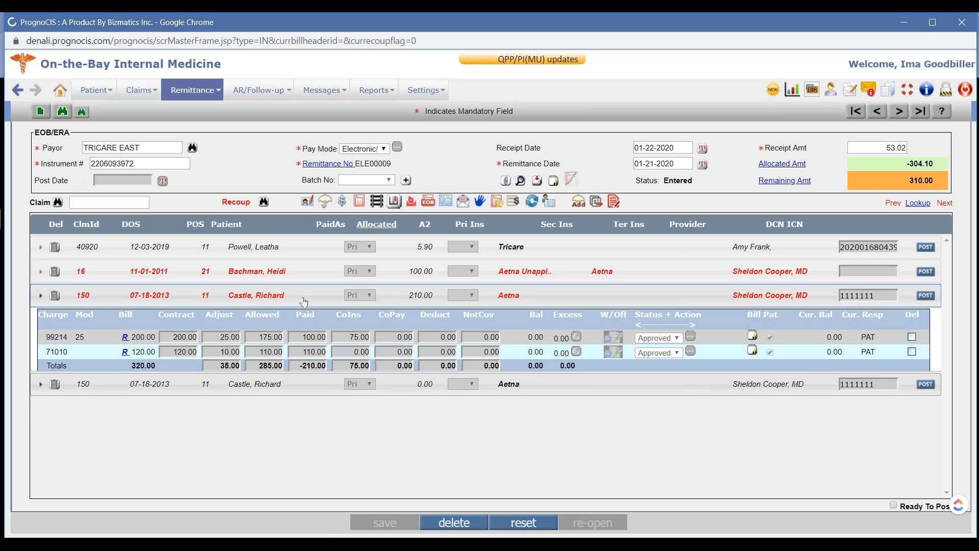
click(311, 325)
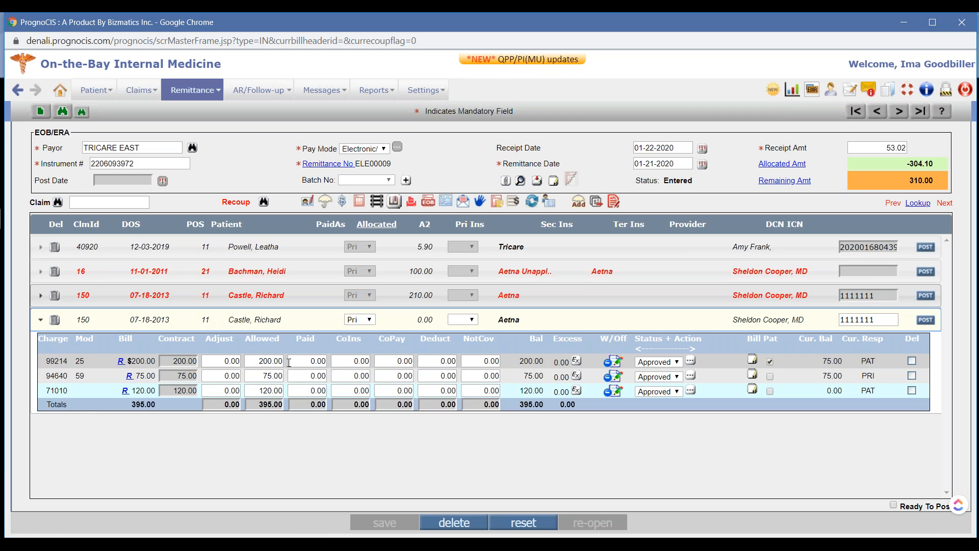
Enter payments of 50.00 on charge 99214 and 10.00 on charge 94640 of the regular claim 150, and collapse the claim
click(298, 361)
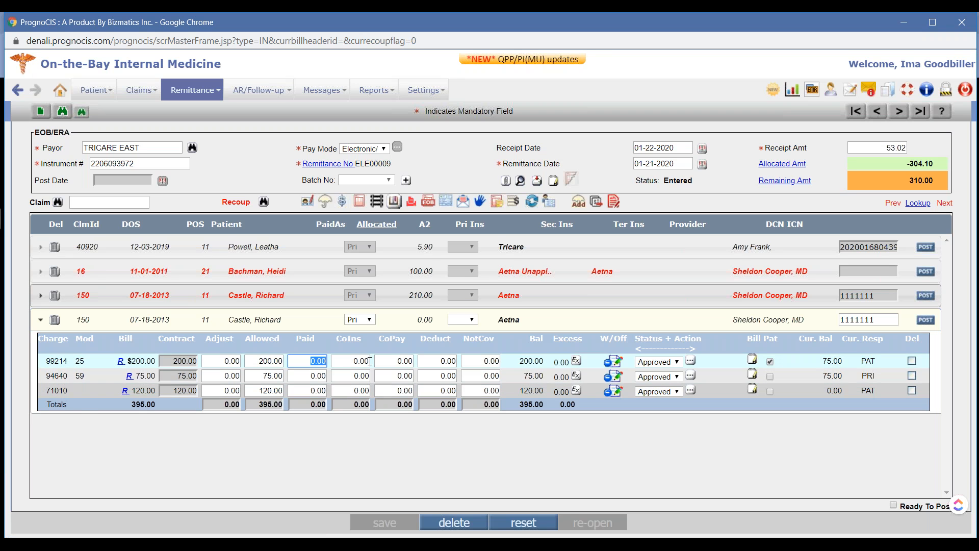
text(50)
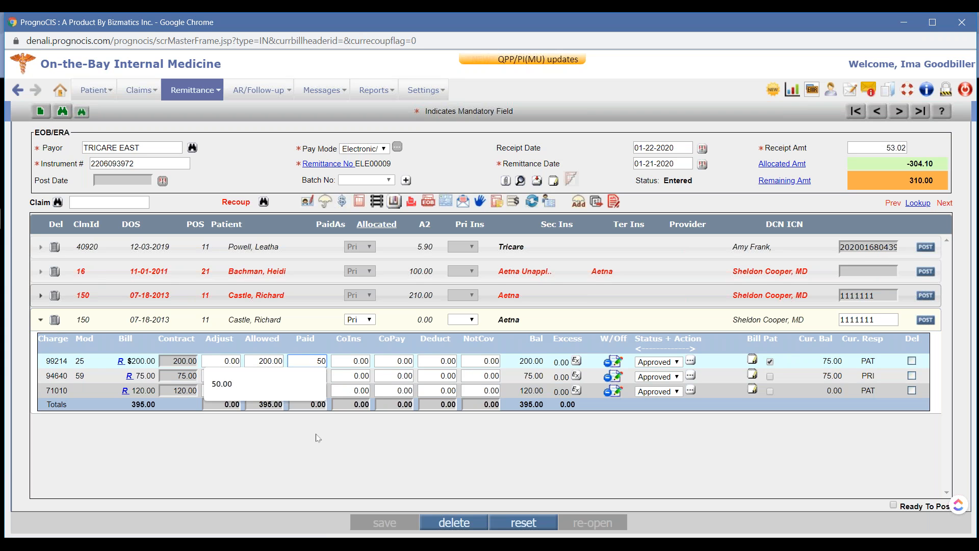
click(317, 433)
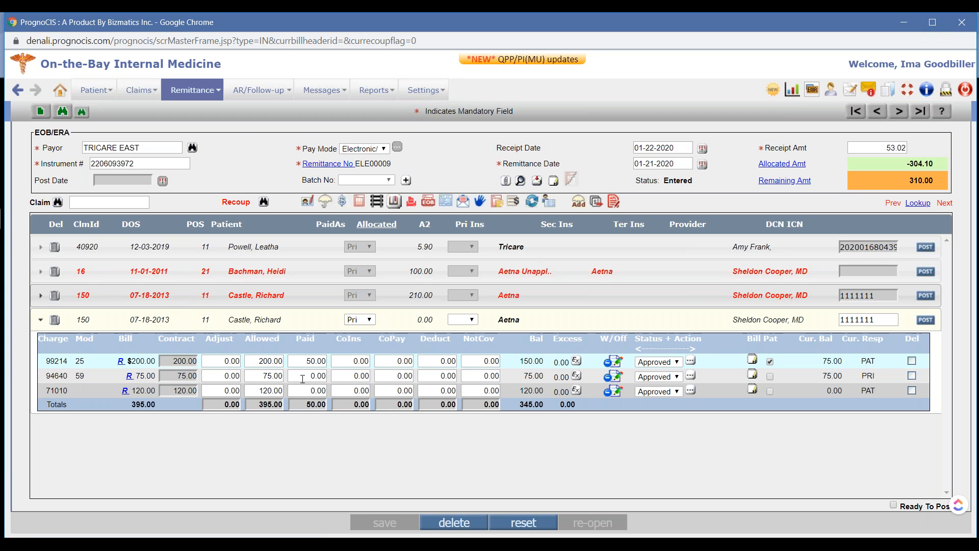
click(303, 379)
text(10)
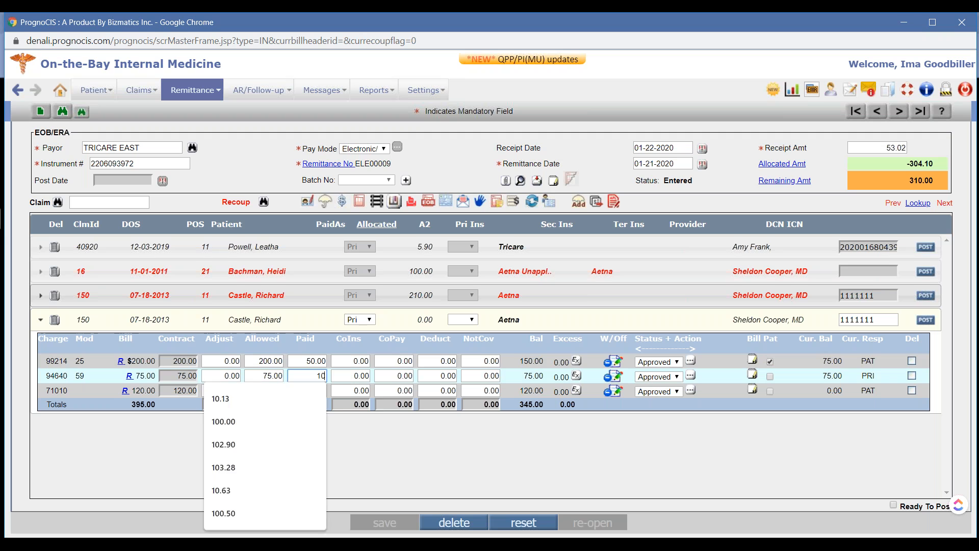
click(308, 317)
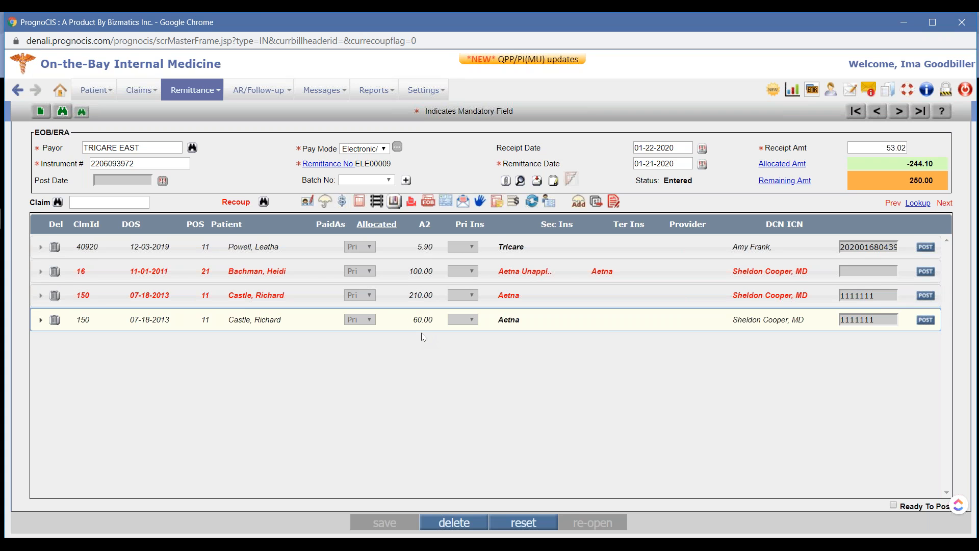
Post the recoup of claim 150 and try to post the regular claim 150
click(925, 295)
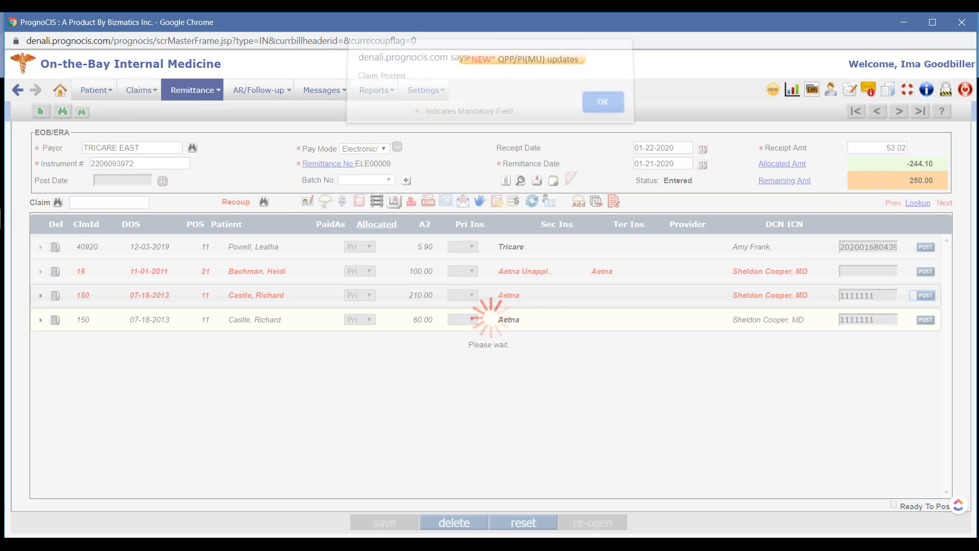
click(602, 110)
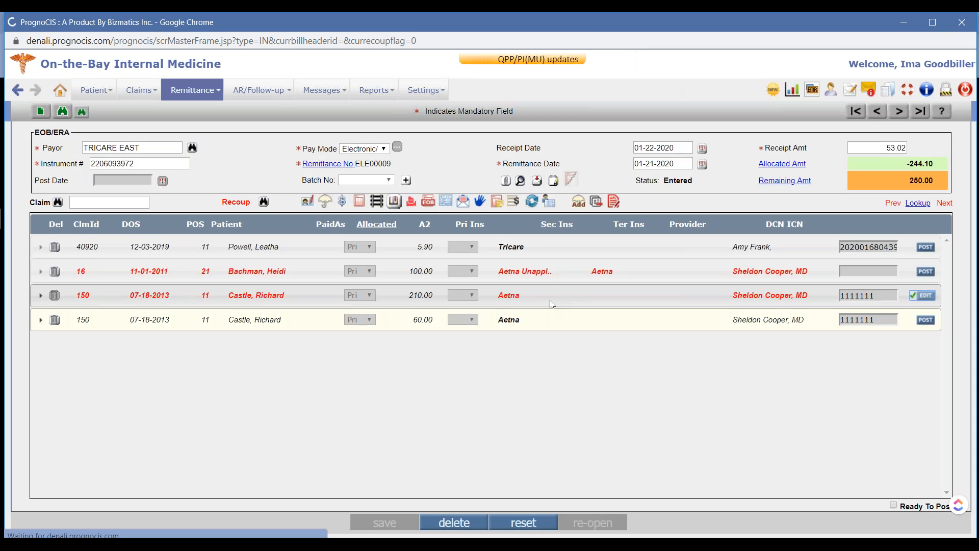
click(926, 321)
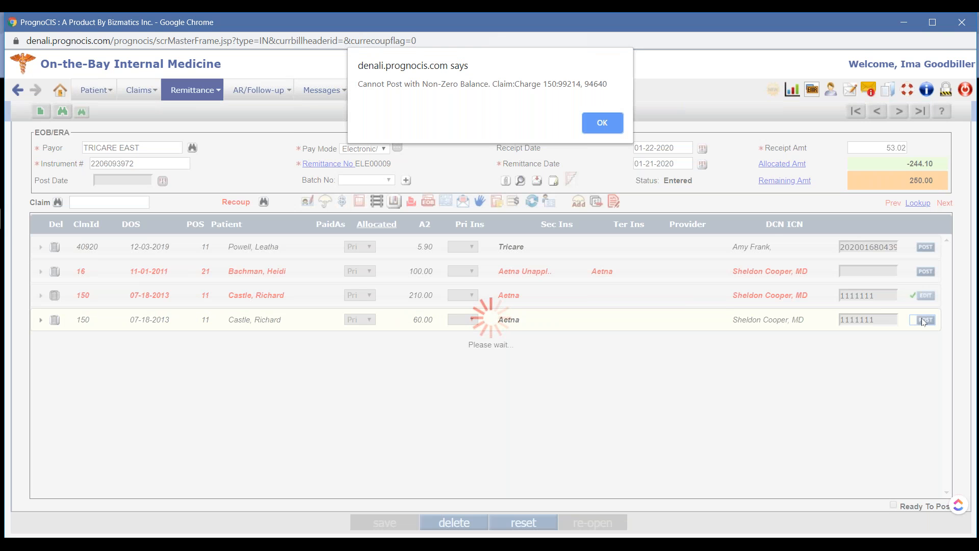
click(601, 124)
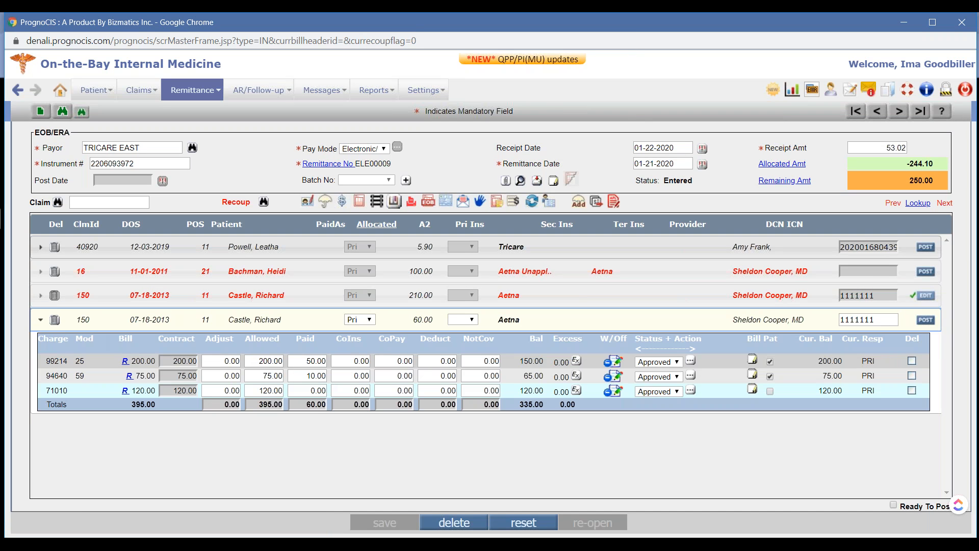
Delete the regular claim 150 from the TRICARE EAST remittance and add claim 150 to it again
click(54, 320)
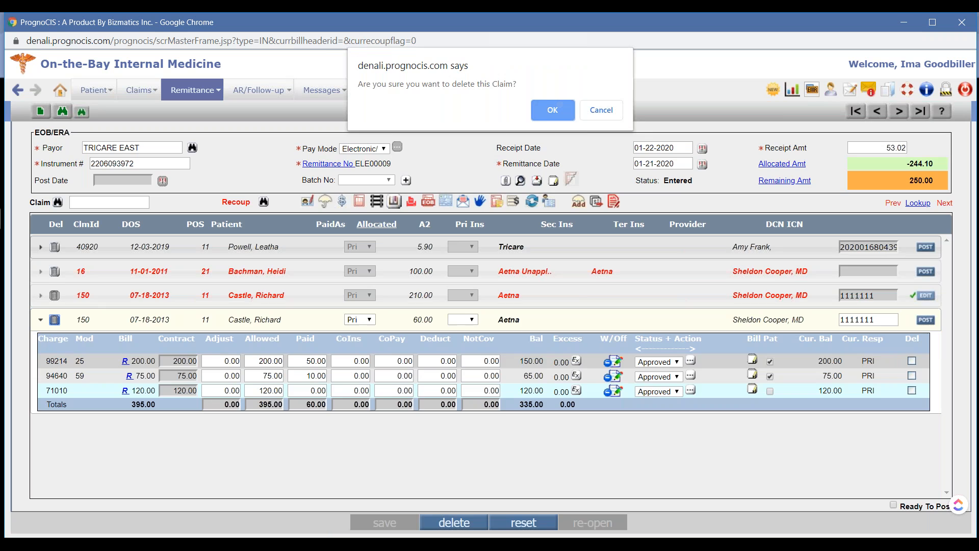
key(Return)
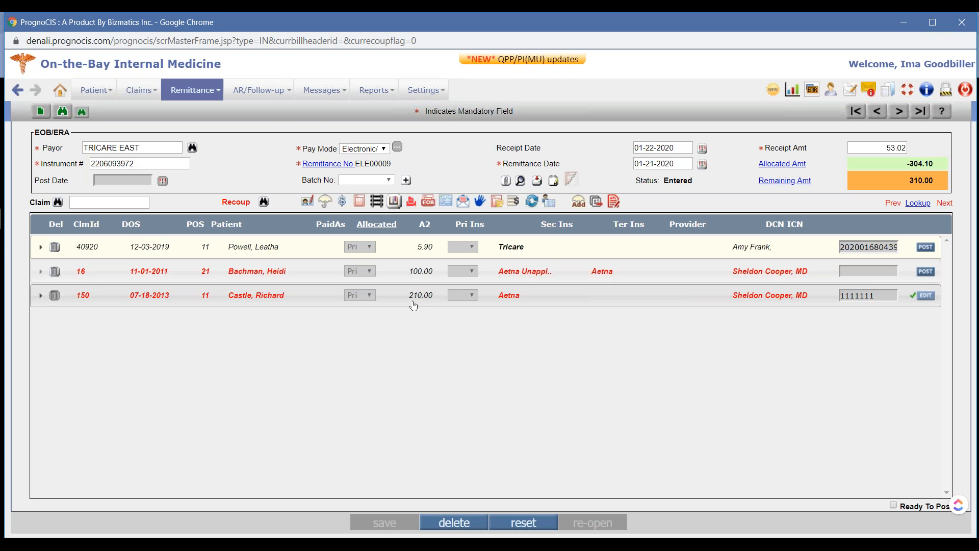
click(97, 205)
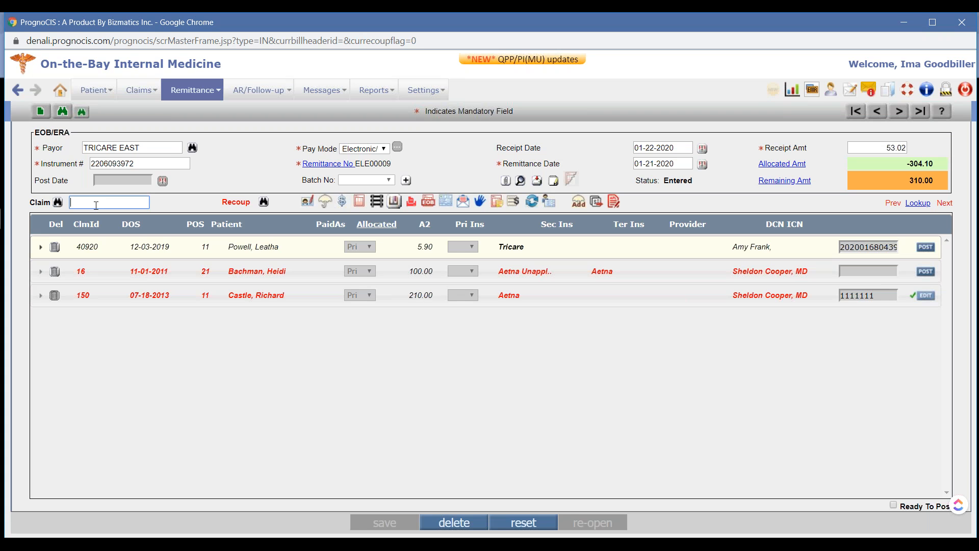
click(96, 205)
text(15)
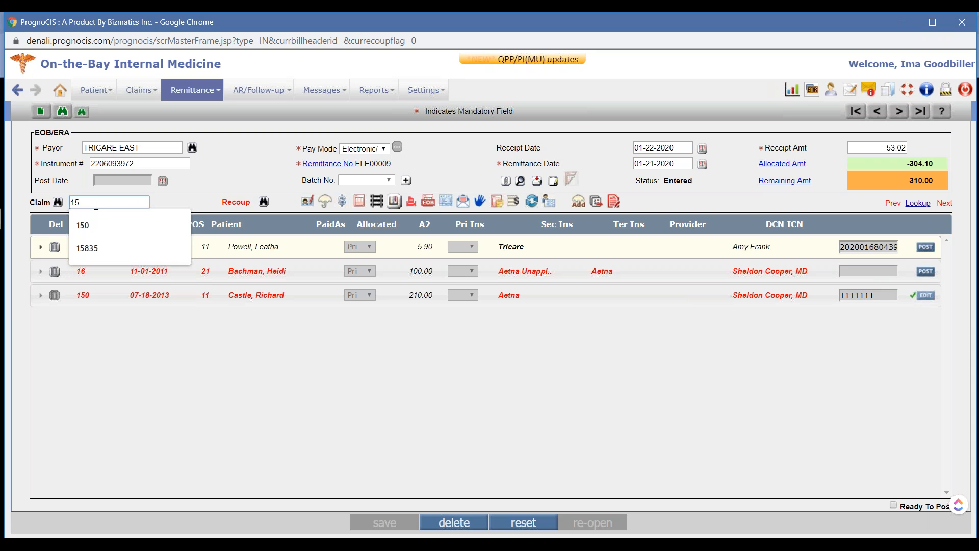
text(0)
click(360, 354)
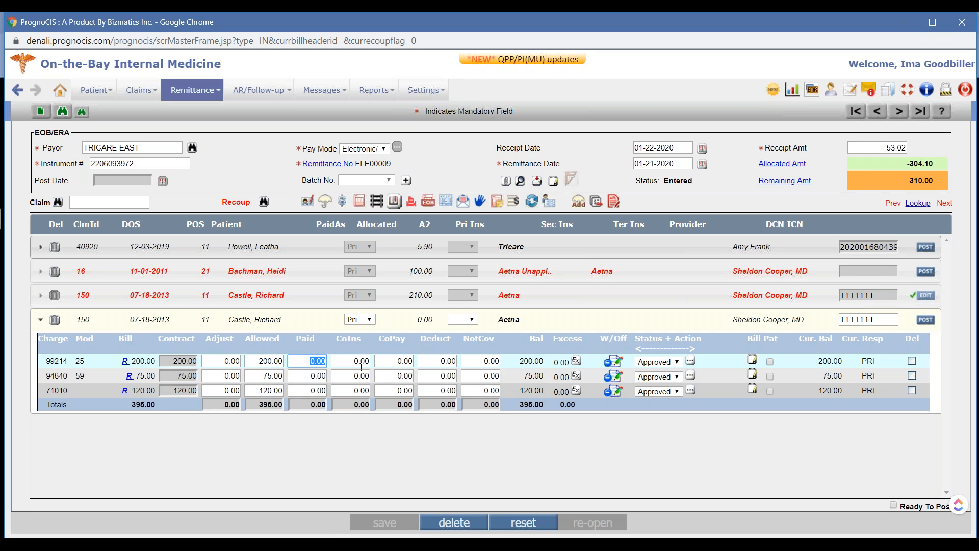
Allocate 50.00 paid to charge 99214 and 10.00 paid to charge 94640 of the re-added claim, and try to post it
text(50)
click(330, 443)
click(322, 374)
text(10)
click(306, 327)
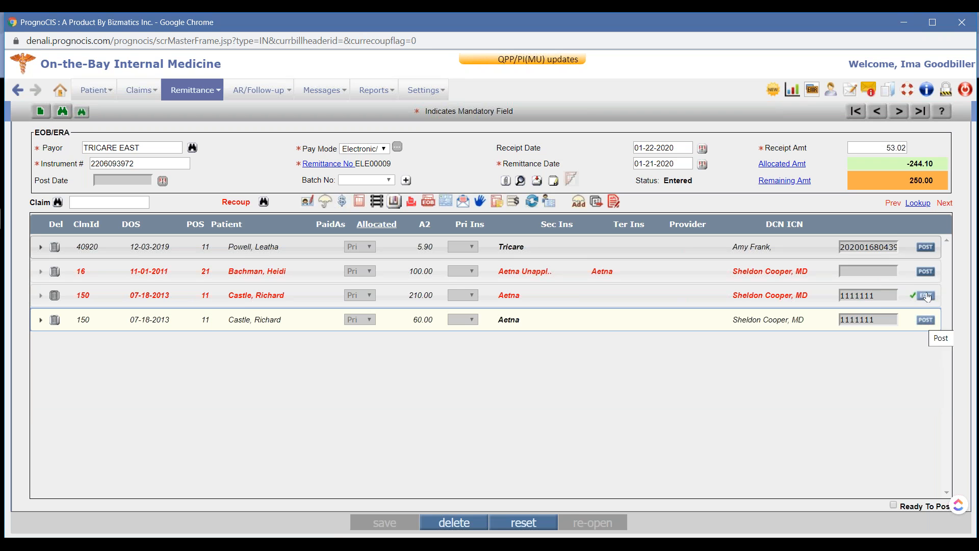
click(925, 320)
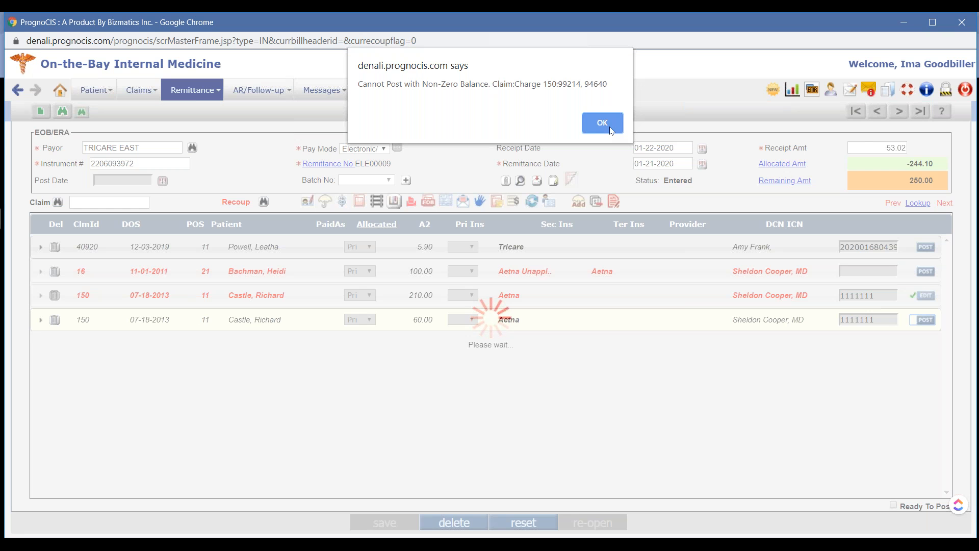
click(603, 123)
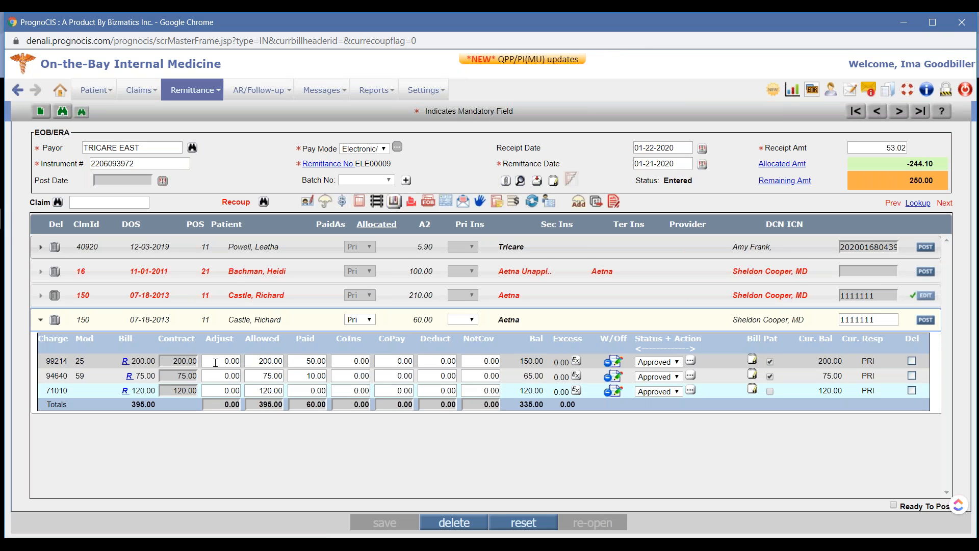
Set the adjustment of charge 99214 to 120.00 and its copay to 30.00
click(215, 363)
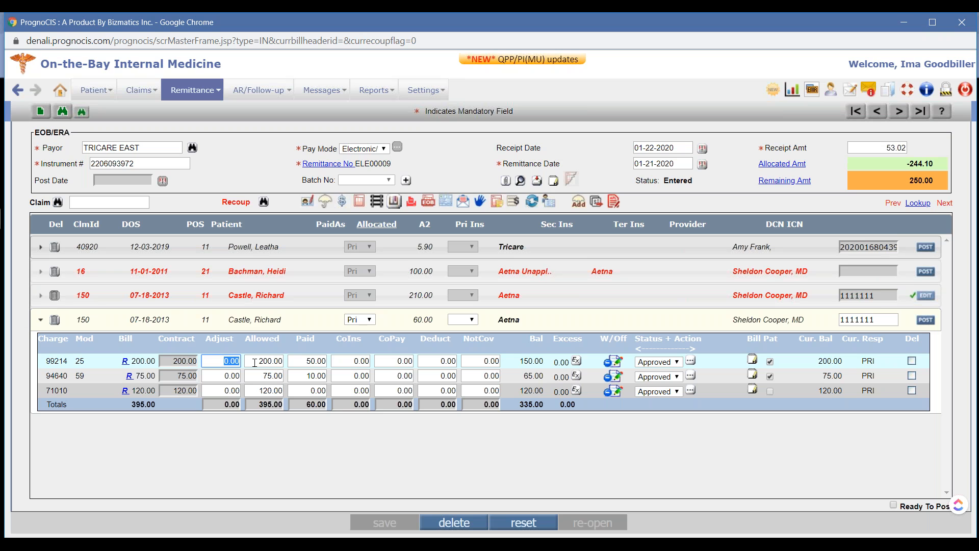
text(120)
key(Tab)
key(Tab)
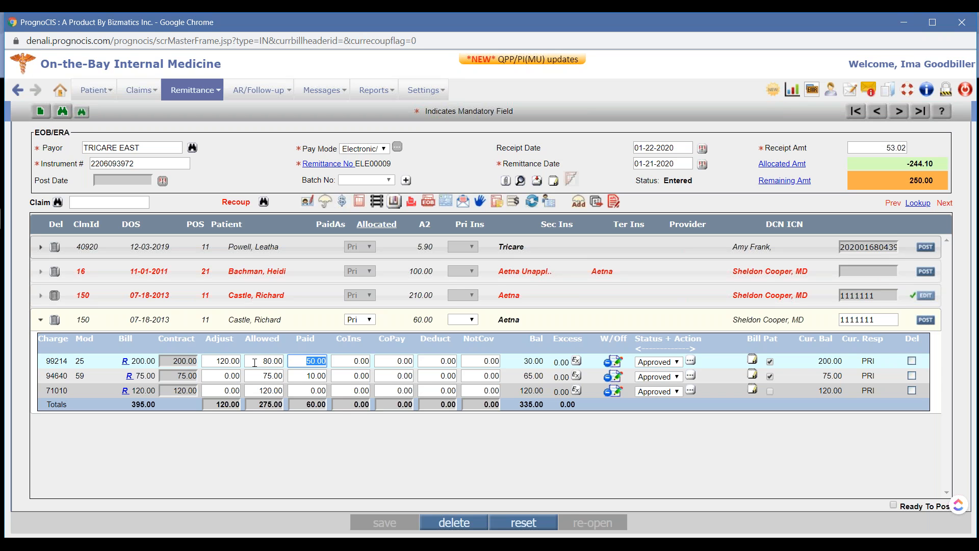
key(Tab)
key(Tab)
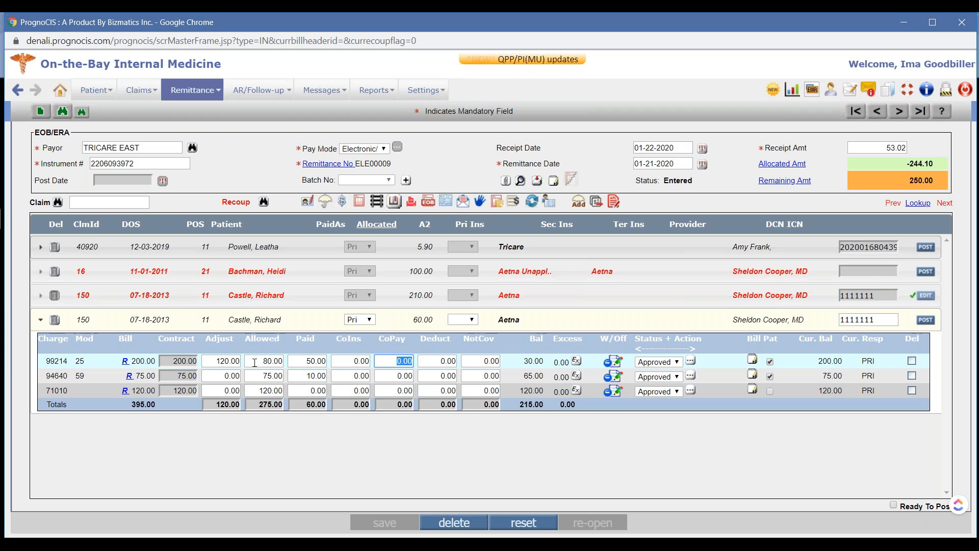
text(2)
key(BackSpace)
text(30)
key(Tab)
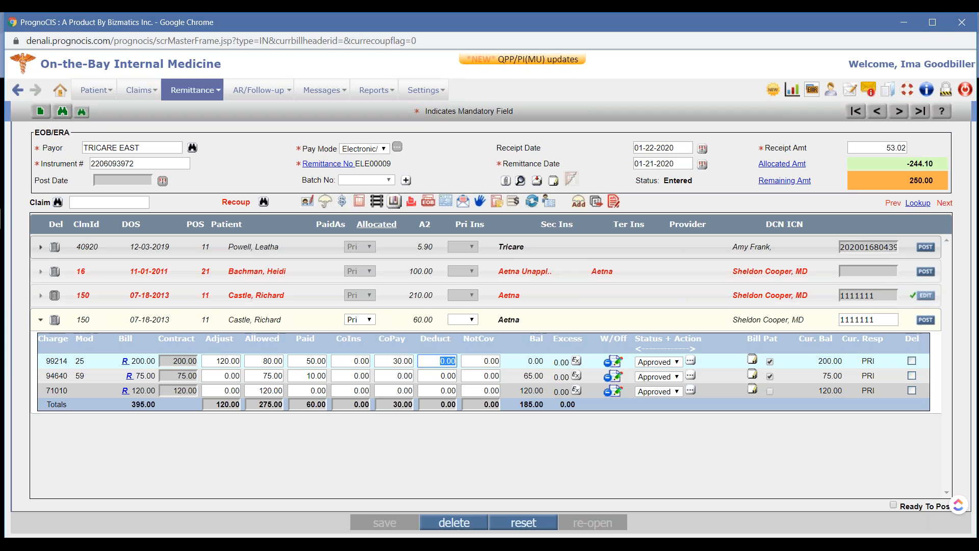
Set the adjustment of charge 94640 to 65.00, leaving its copay at 0.00
click(222, 377)
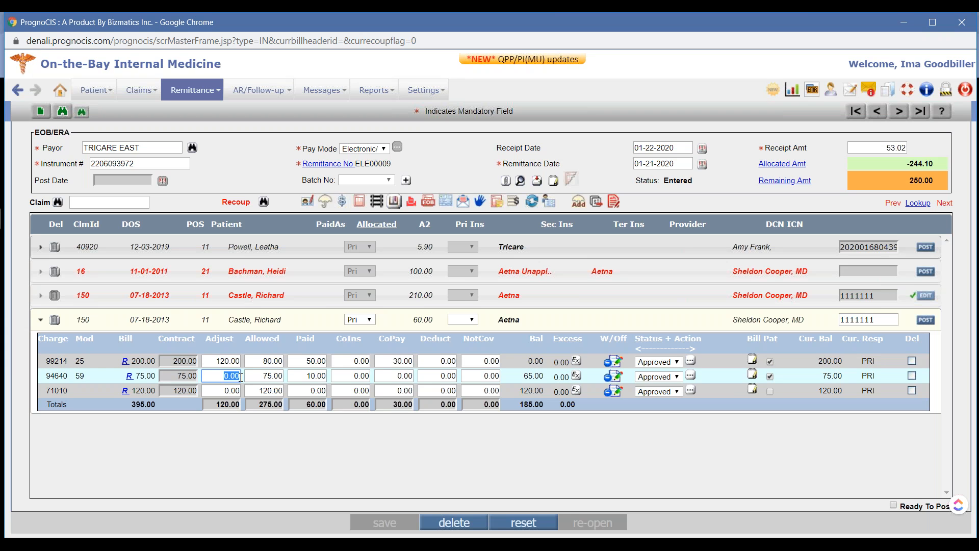
text(65)
key(Tab)
key(Tab)
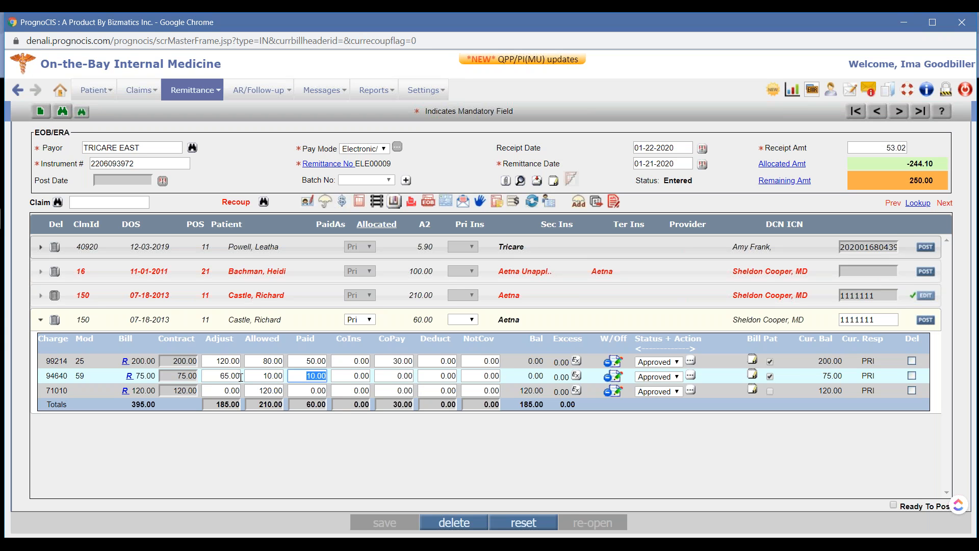
key(Tab)
key(Tab)
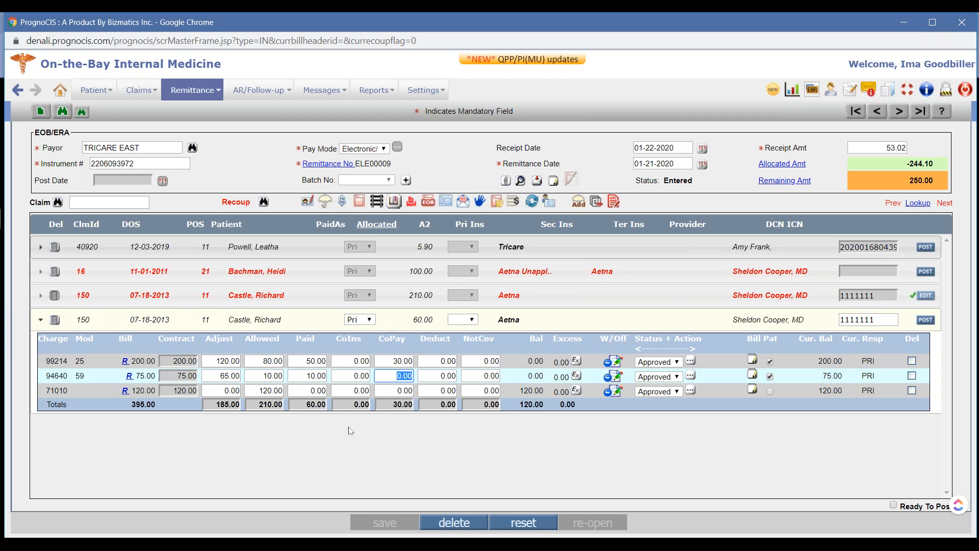
Post the regular claim 150, and collapse it after viewing its posted charges
click(402, 323)
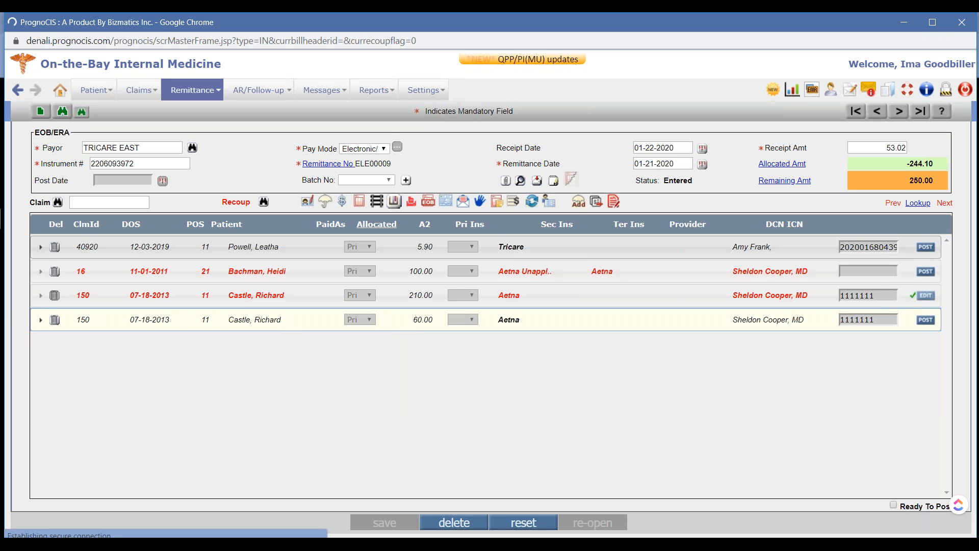
click(927, 320)
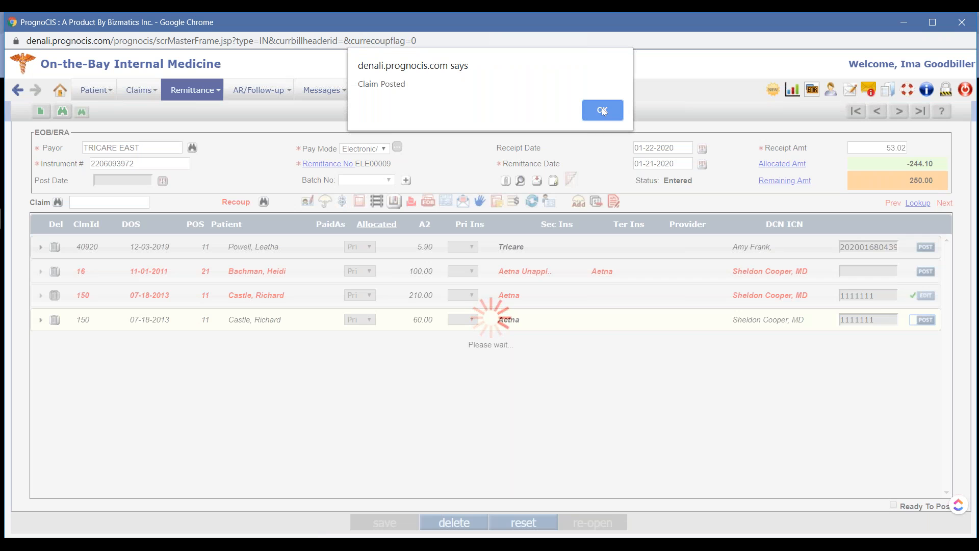
click(602, 110)
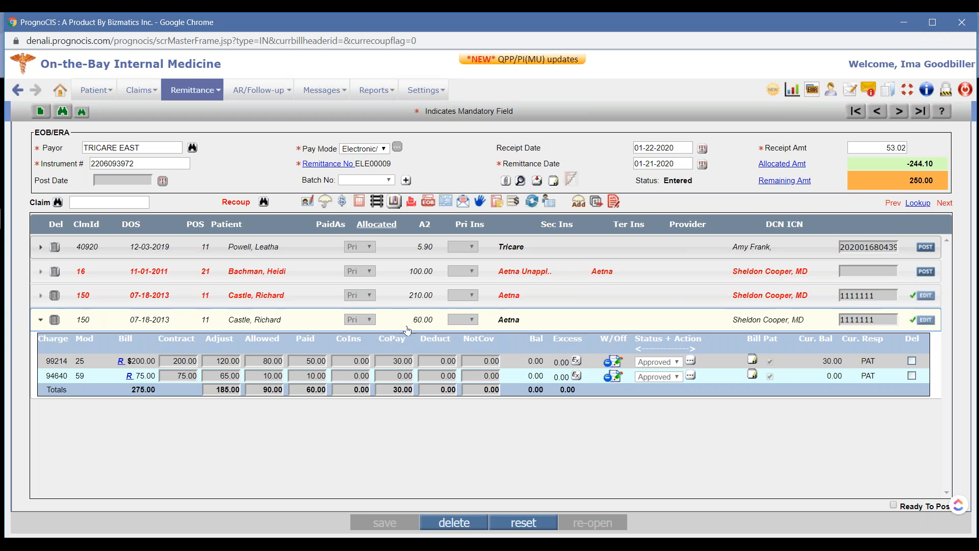
click(560, 323)
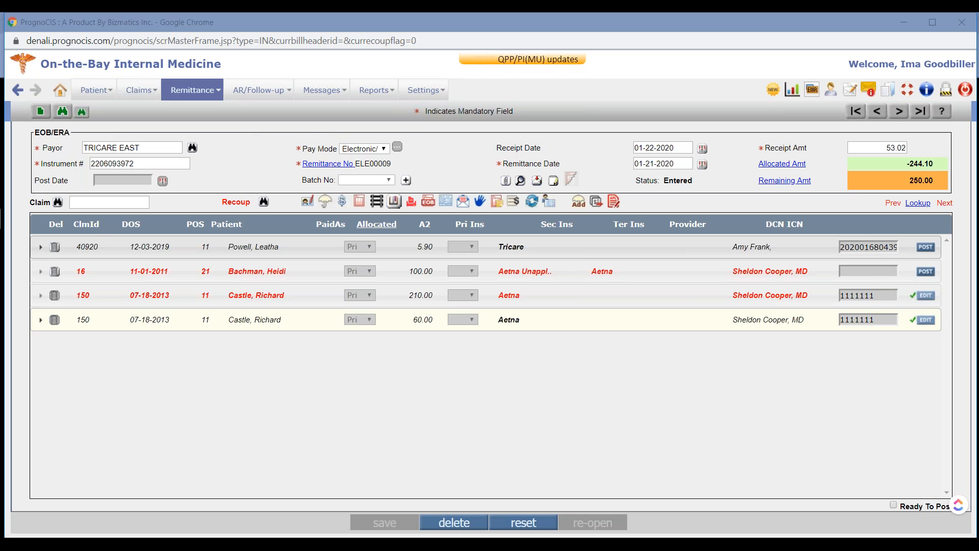
Reopen the TRICARE EAST remittance ELE00009 and open its allocation summary
click(61, 111)
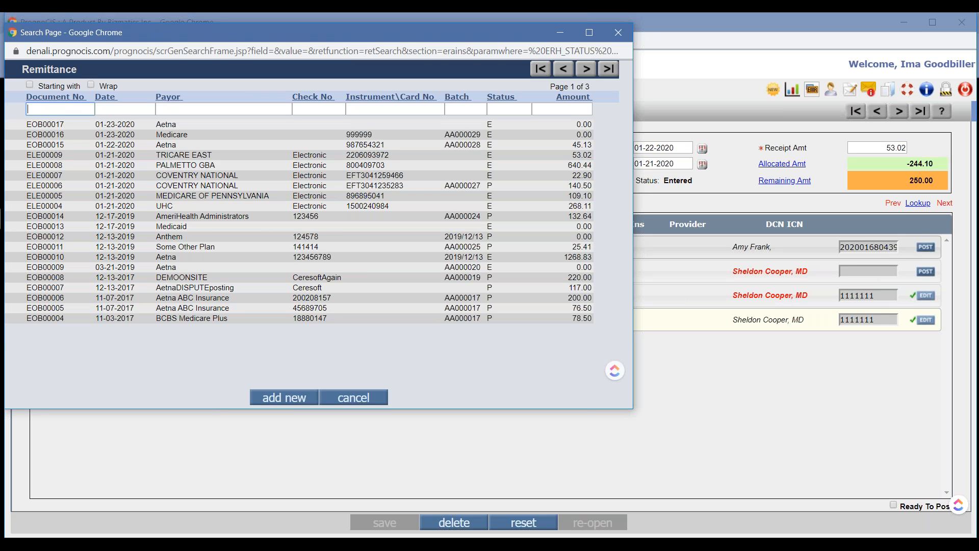
click(91, 156)
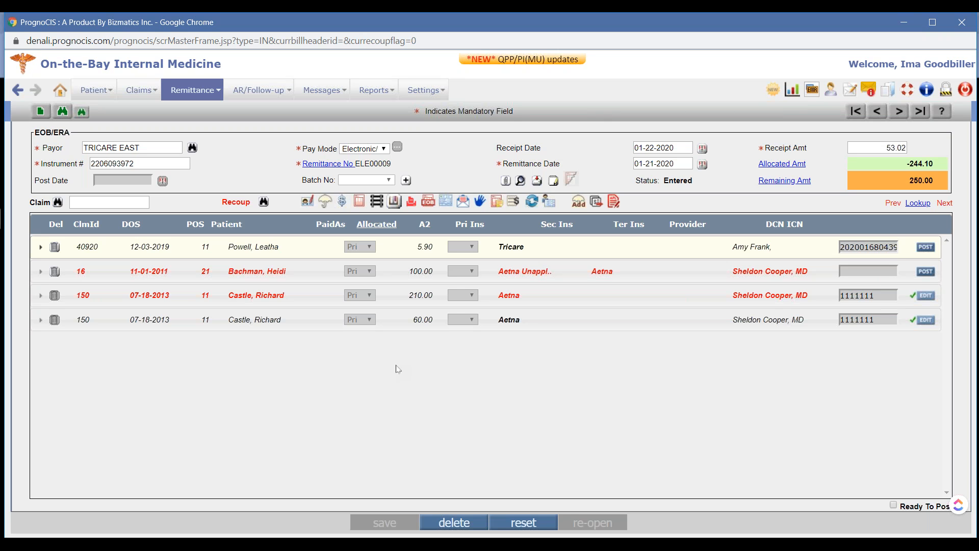
click(784, 164)
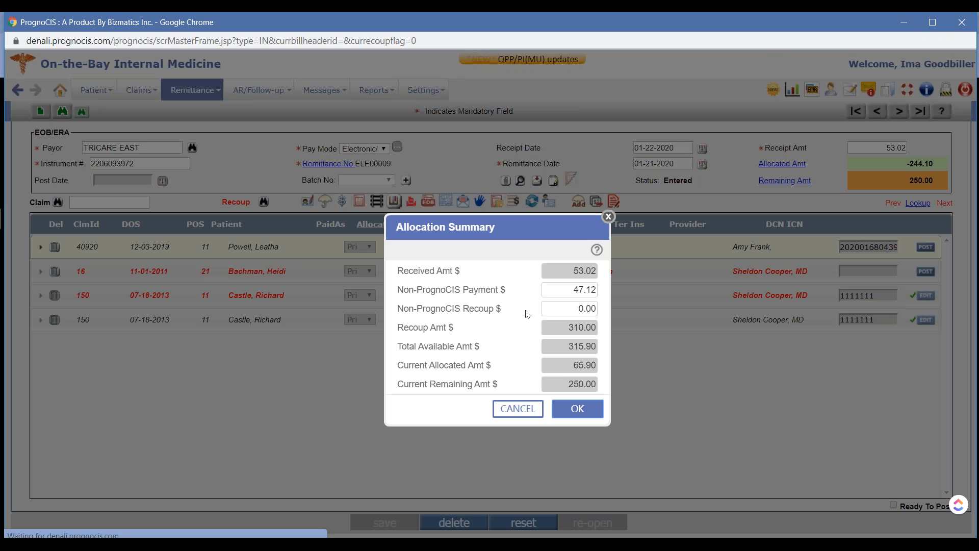
Examine the Non-PrognoCIS Payment and Non-PrognoCIS Recoup amounts in the TRICARE EAST allocation summary, and close the summary
drag(398, 291, 521, 298)
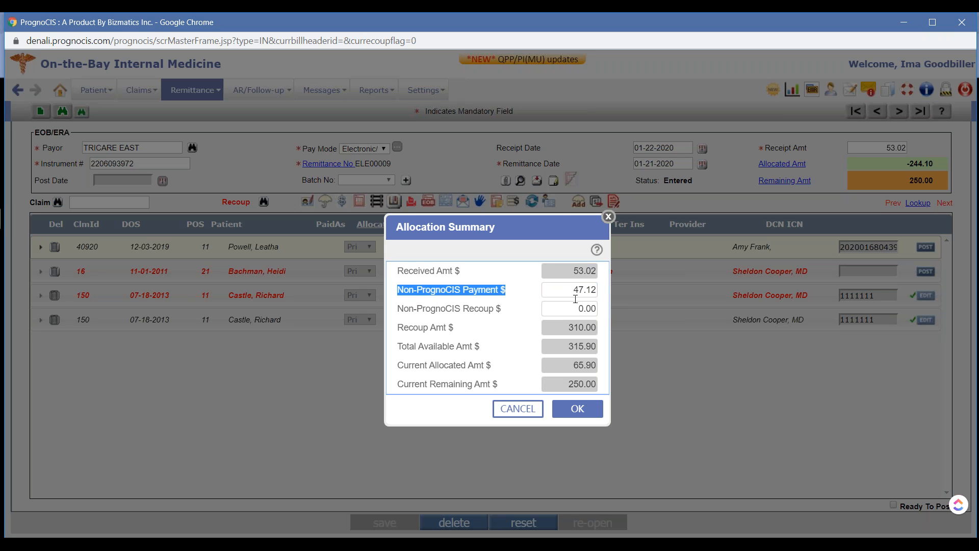
double_click(571, 289)
click(566, 308)
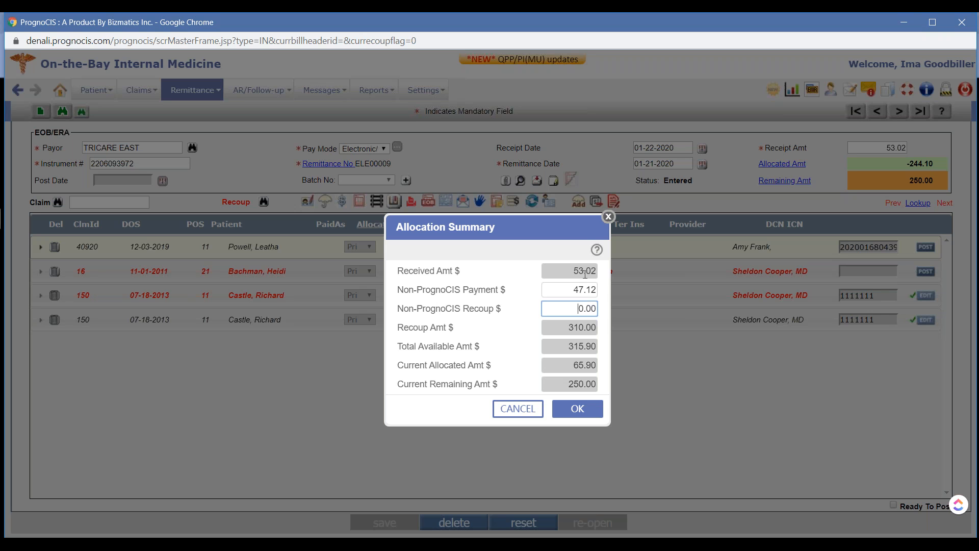
click(580, 411)
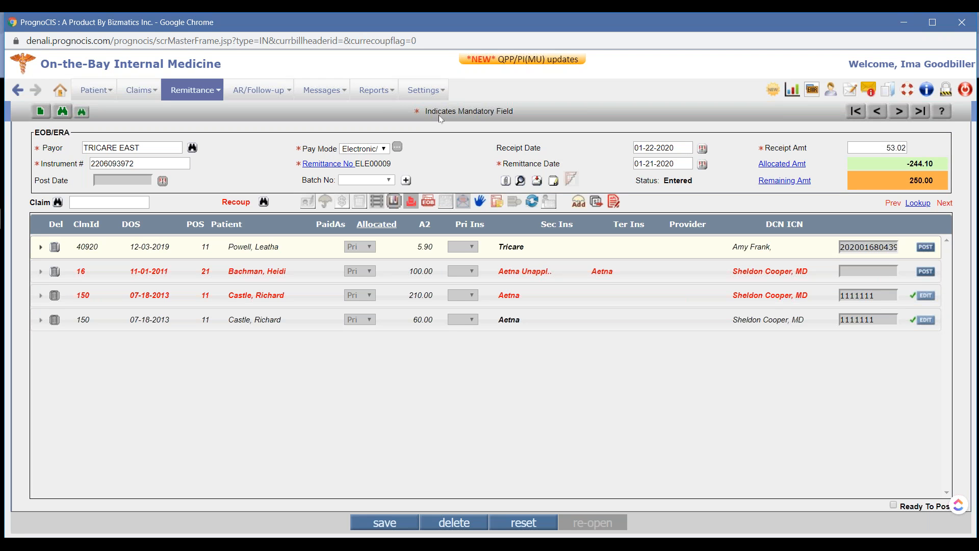
Discard the unsaved changes on the TRICARE EAST remittance and open the MEDICARE OF PENNSYLVANIA remittance ELE00005
click(61, 117)
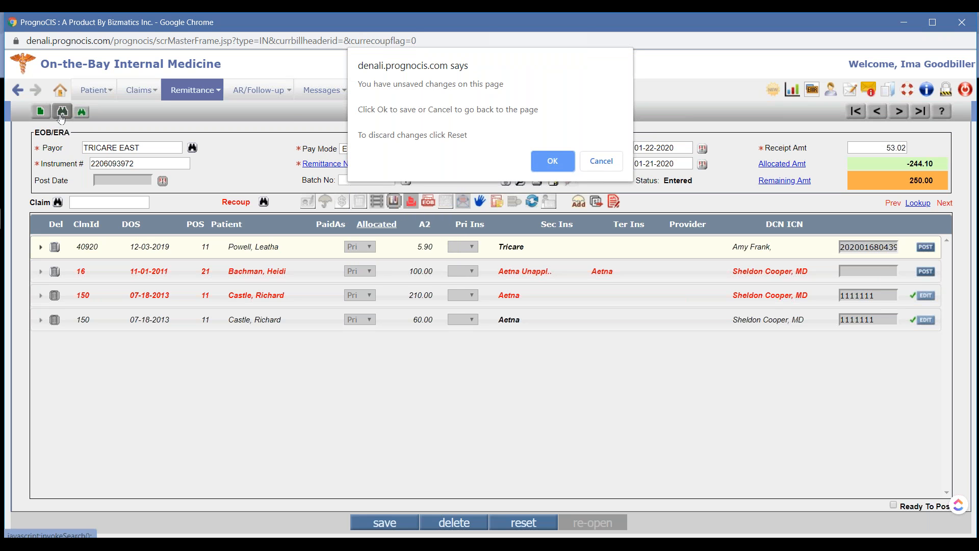
click(541, 162)
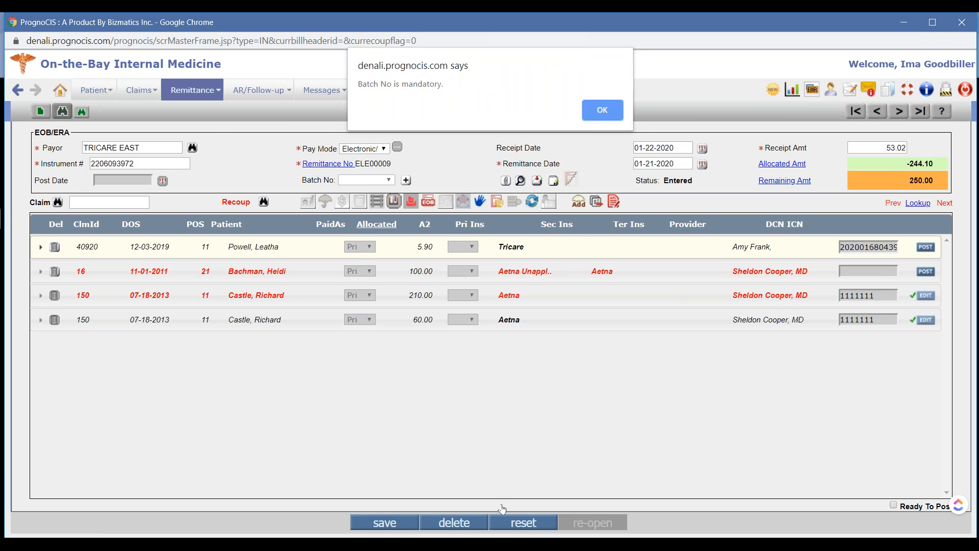
click(603, 111)
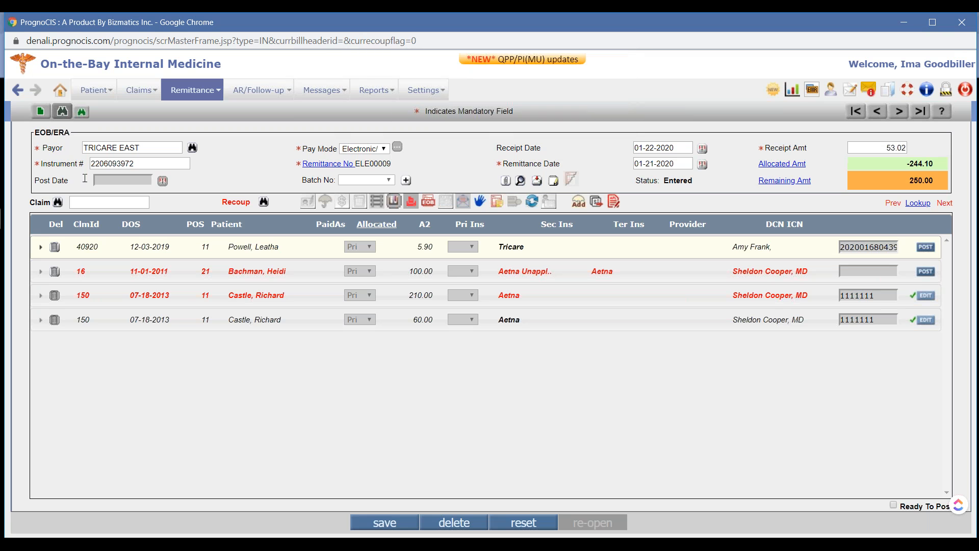
click(528, 524)
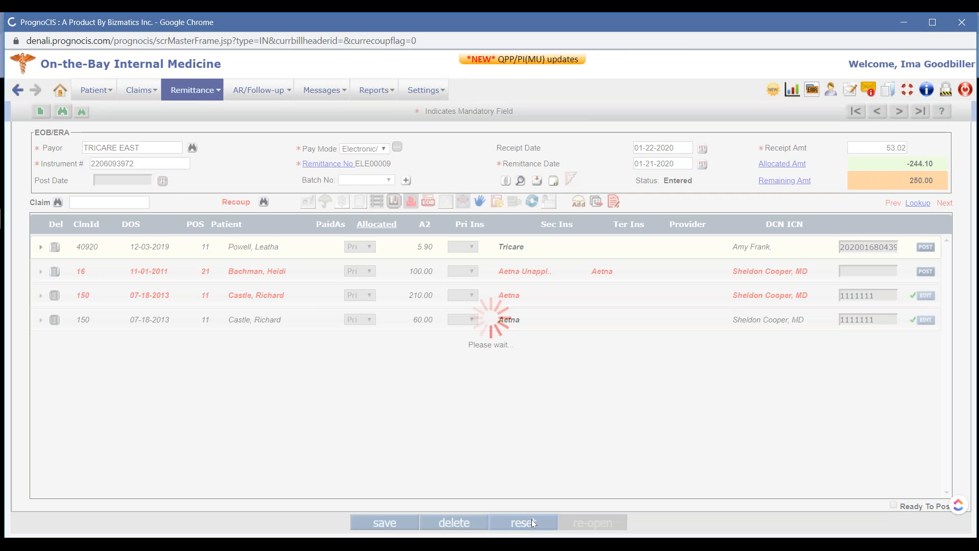
click(71, 116)
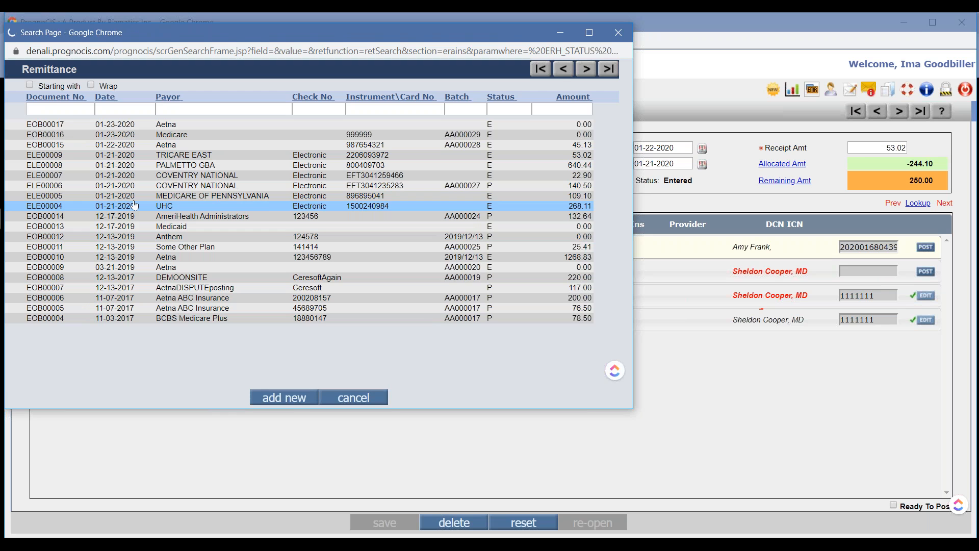
click(127, 155)
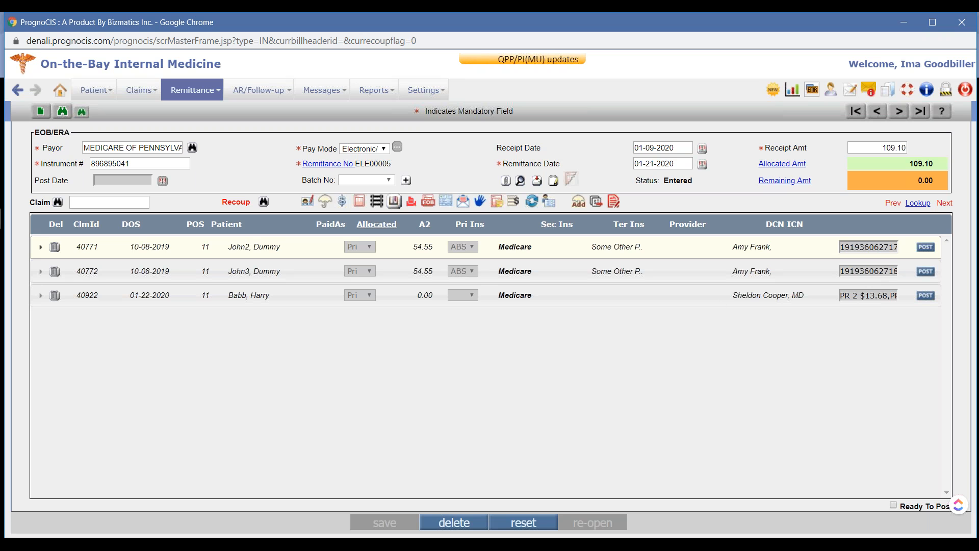
View the allocation summary of remittance ELE00005 and close it without changes
click(787, 164)
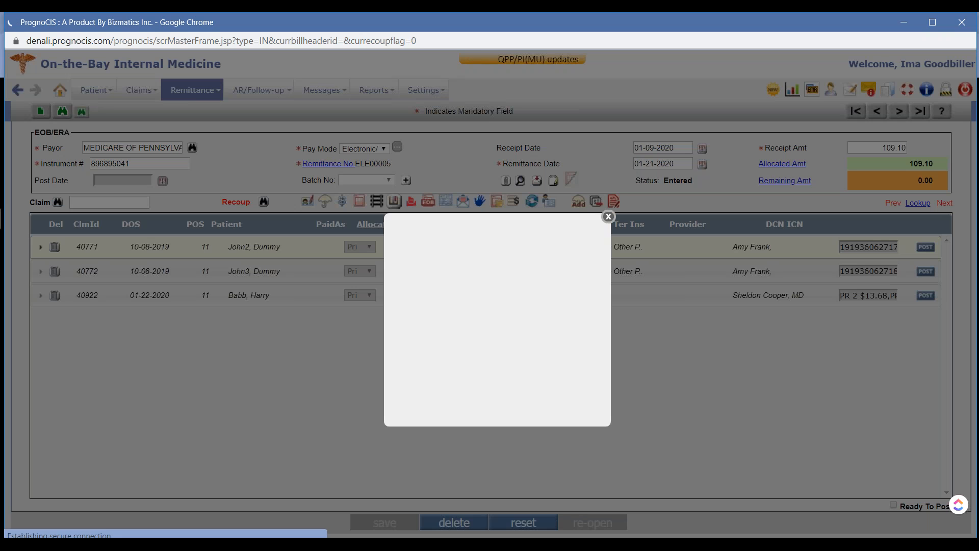
click(548, 289)
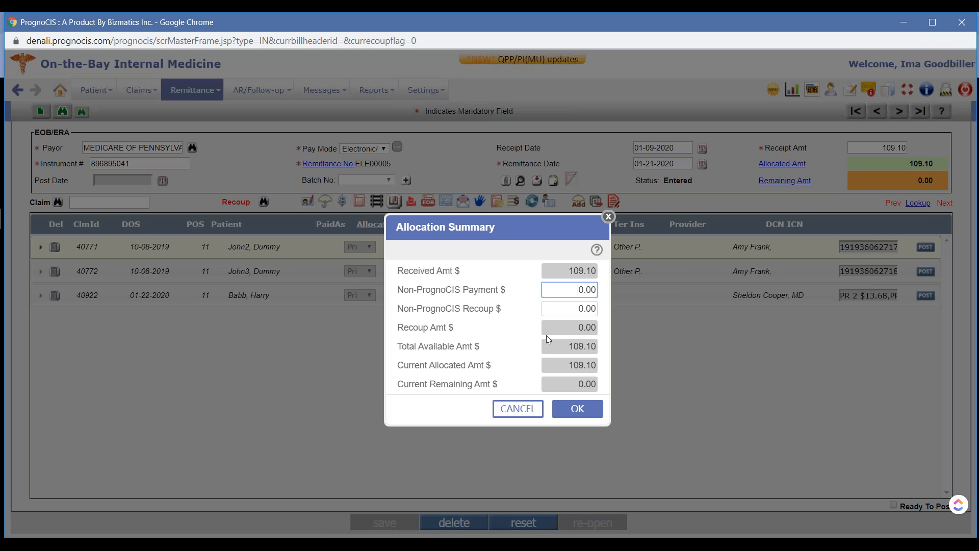
click(609, 218)
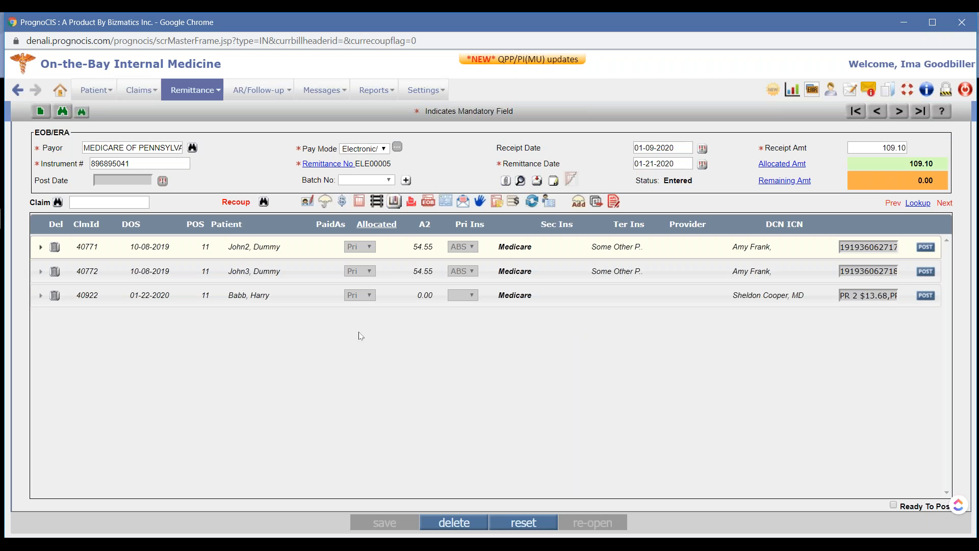
Expand claim 40922 and set the remittance's Non-PrognoCIS Recoup to 83.40 in its allocation summary
click(295, 299)
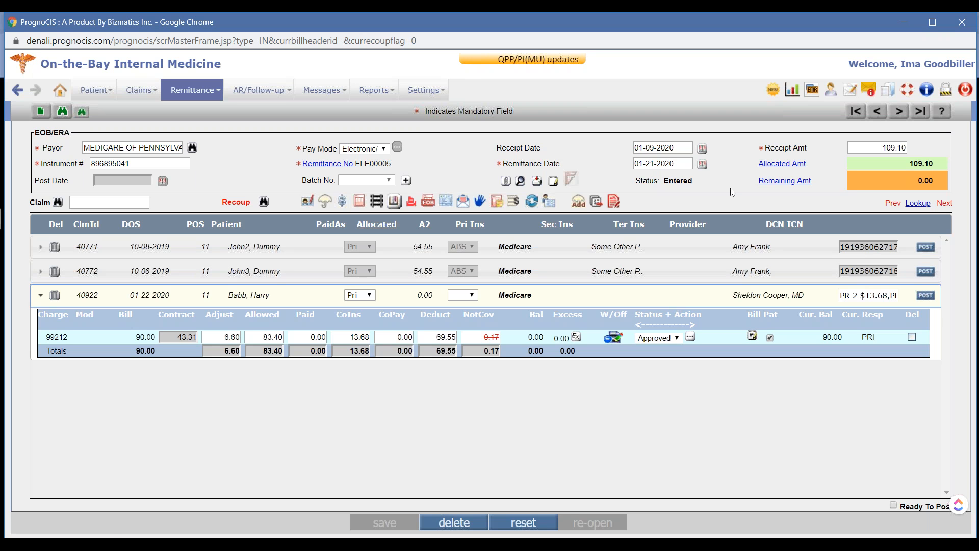
click(788, 165)
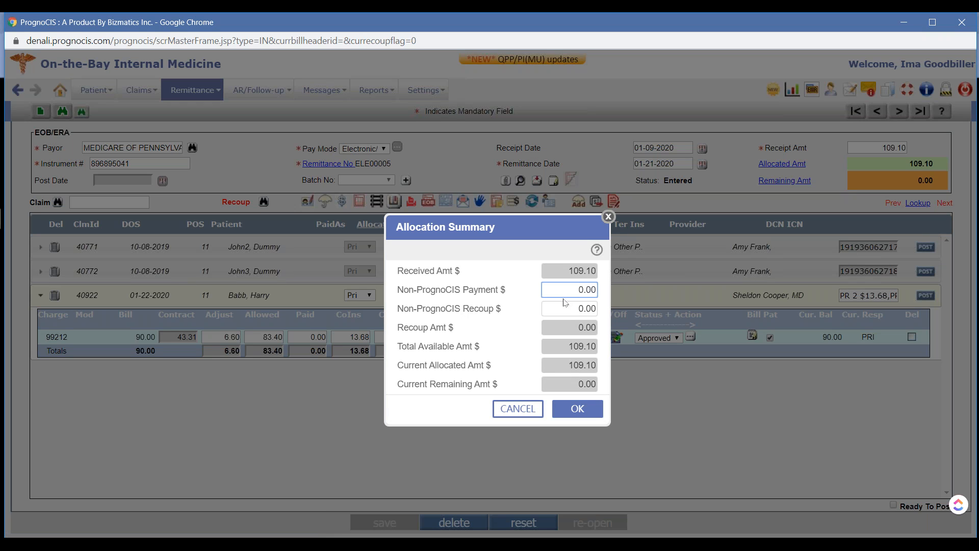
click(566, 309)
text(8)
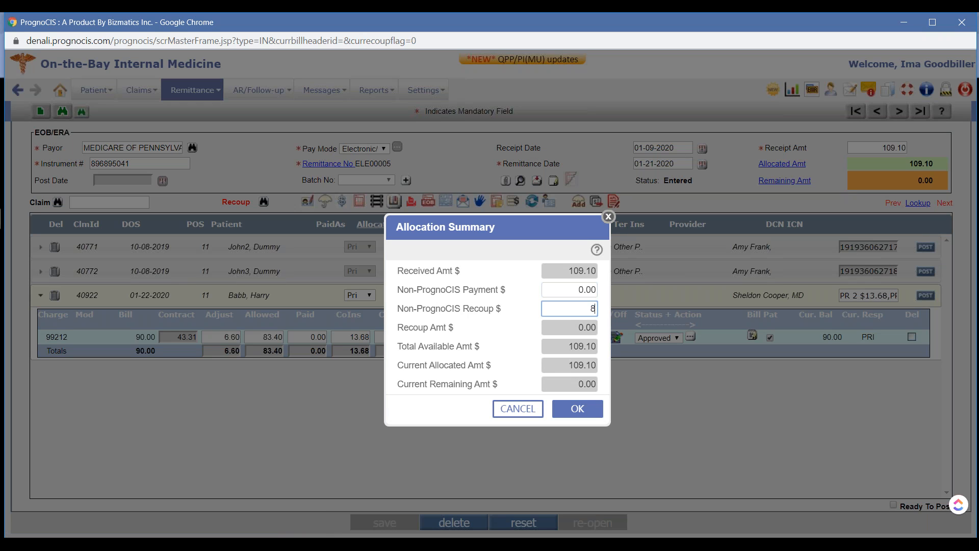
text(3.40)
key(Tab)
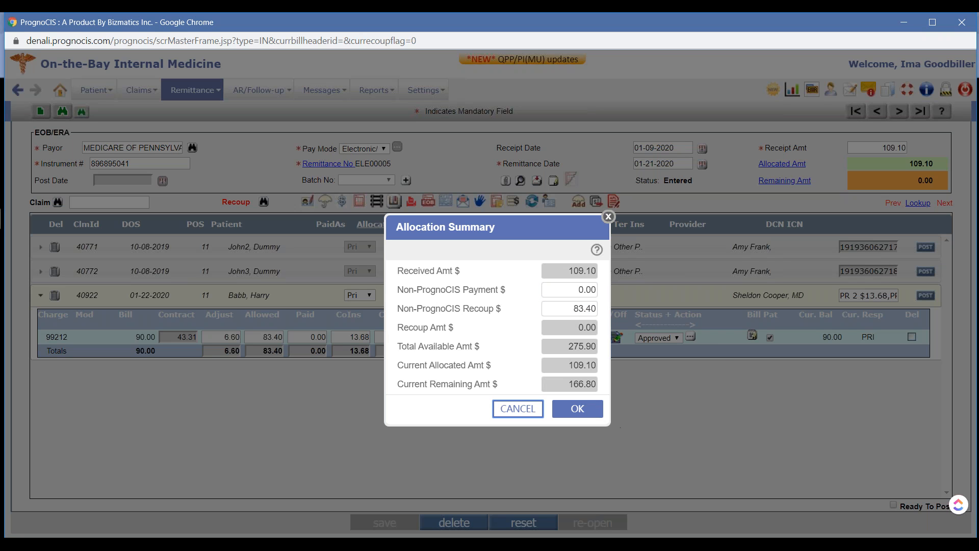
click(577, 409)
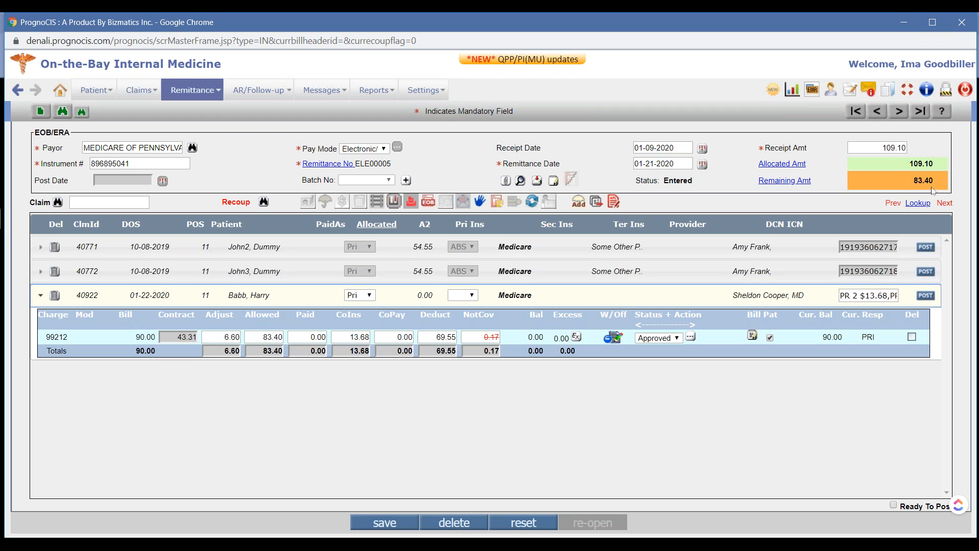
Set the paid amount of charge 99212 to 83.40 and collapse claim 40922
click(313, 338)
text(83.40)
key(Tab)
click(572, 302)
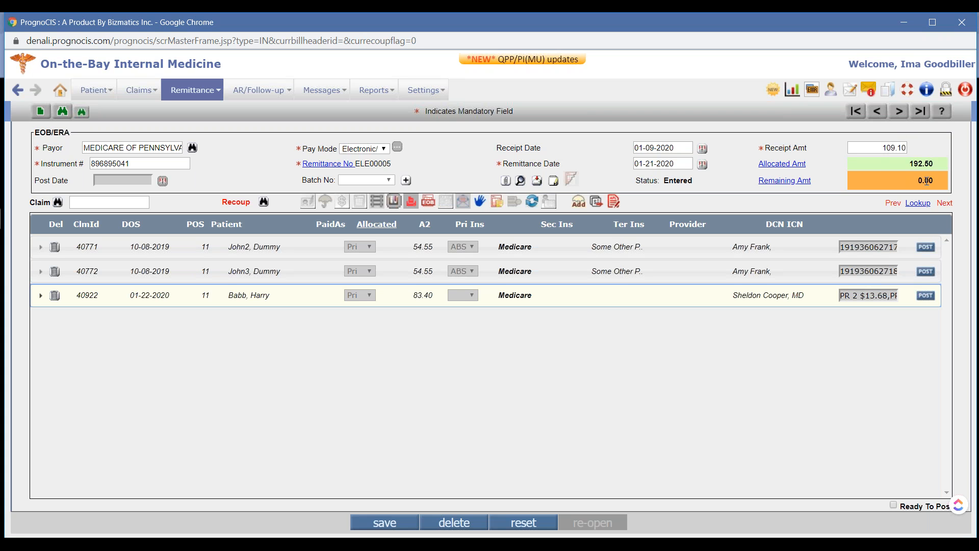
Check the recoup, allocated and remaining amounts in the allocation summary of remittance ELE00005, and close it
click(786, 167)
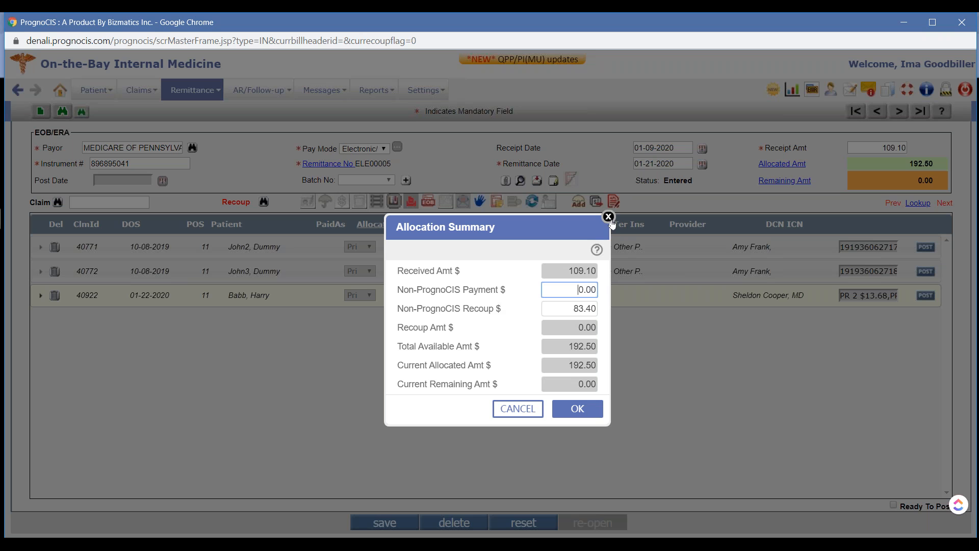
click(609, 217)
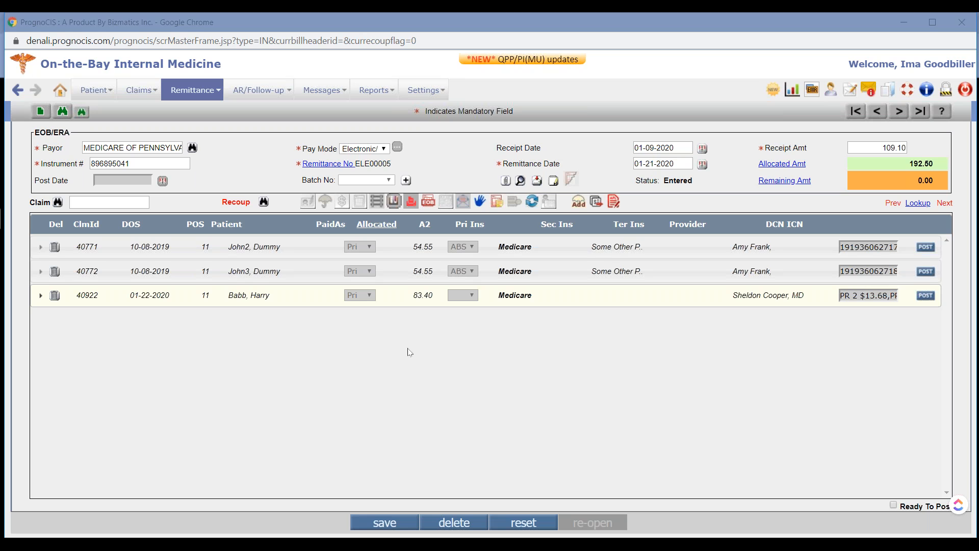
click(25, 151)
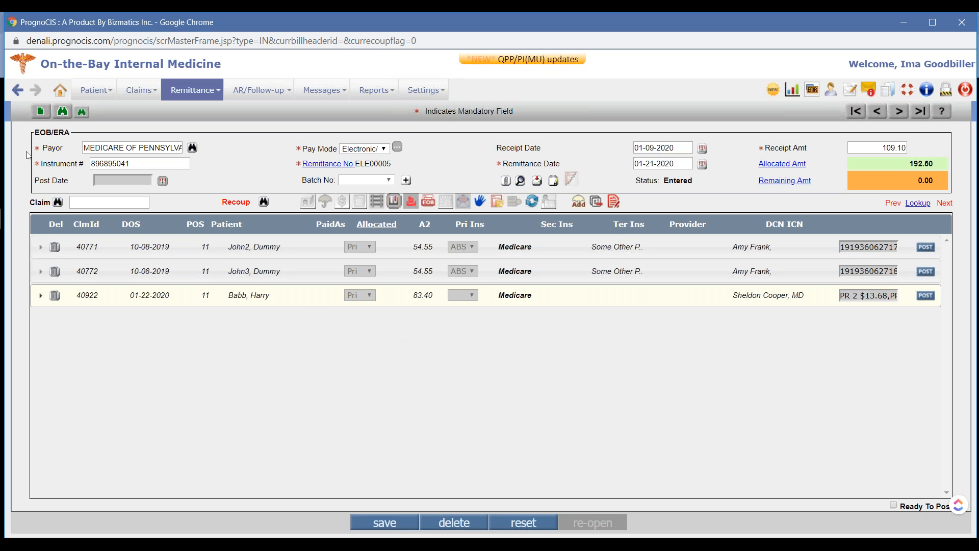
Discard the unsaved changes on remittance ELE00005 and open the PALMETTO GBA remittance ELE00008
click(61, 113)
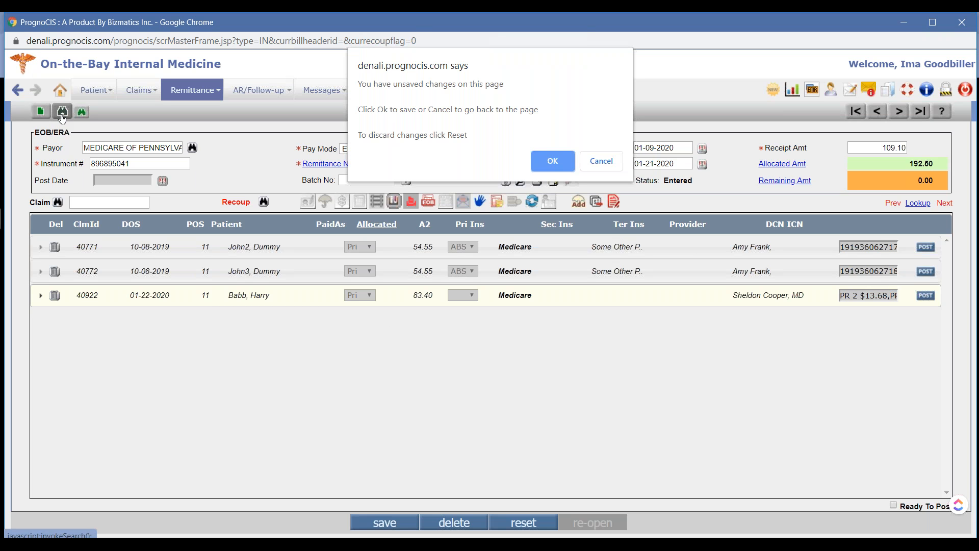
click(560, 161)
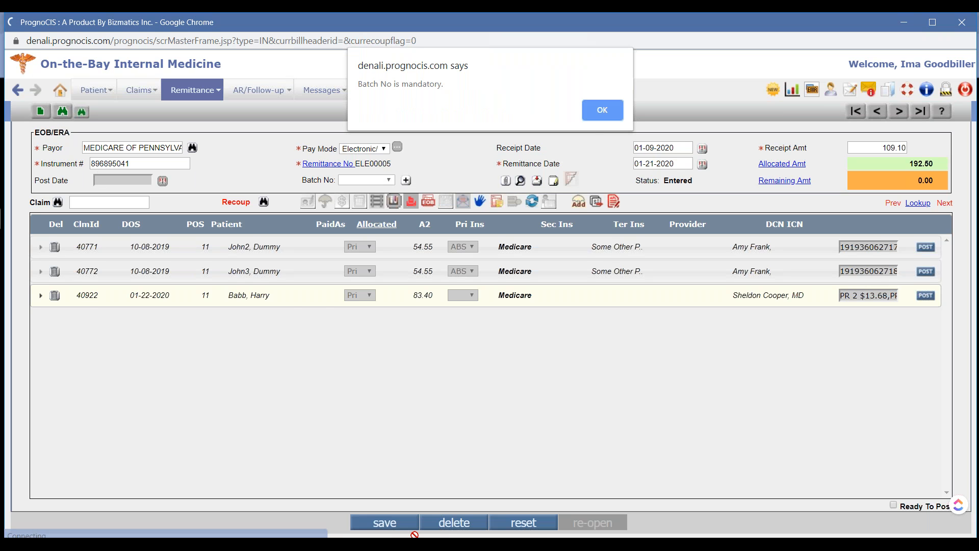
click(603, 110)
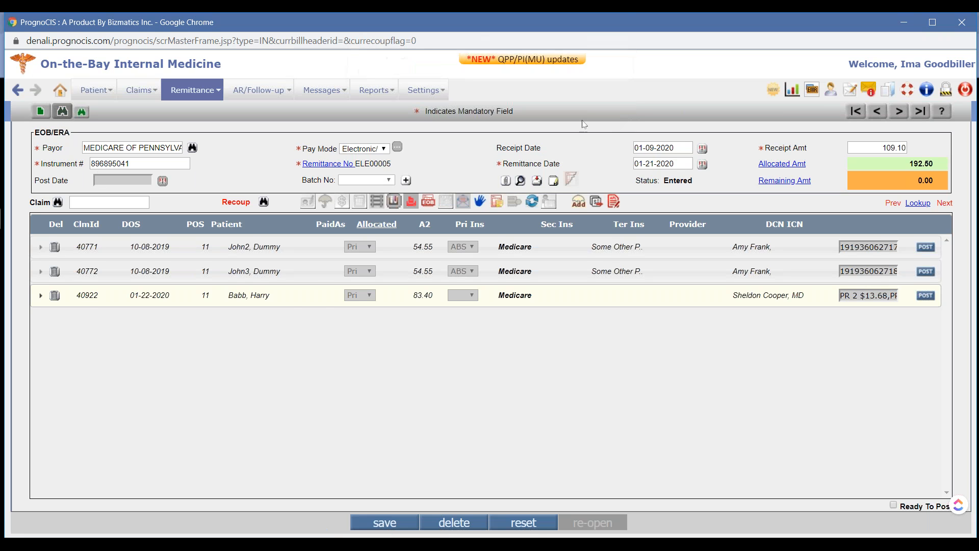
click(524, 522)
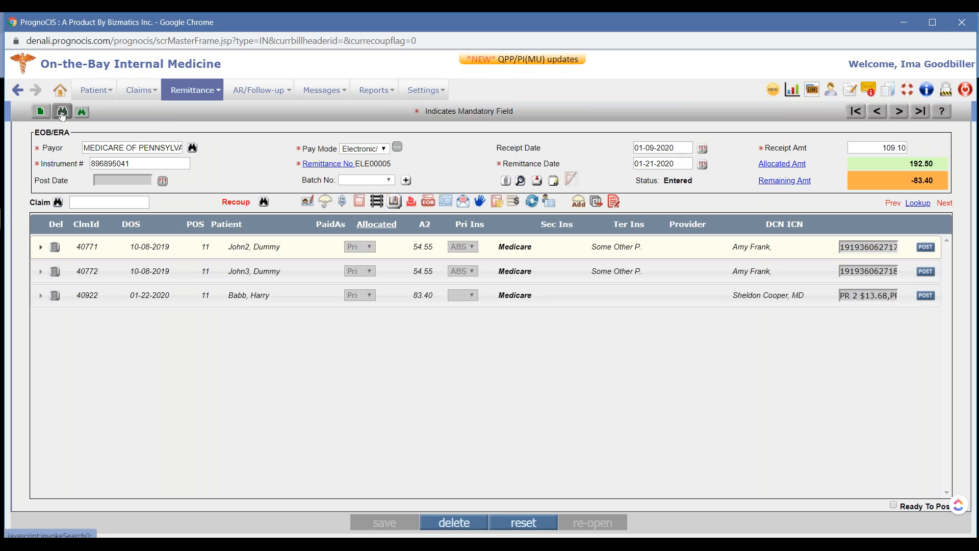
click(62, 112)
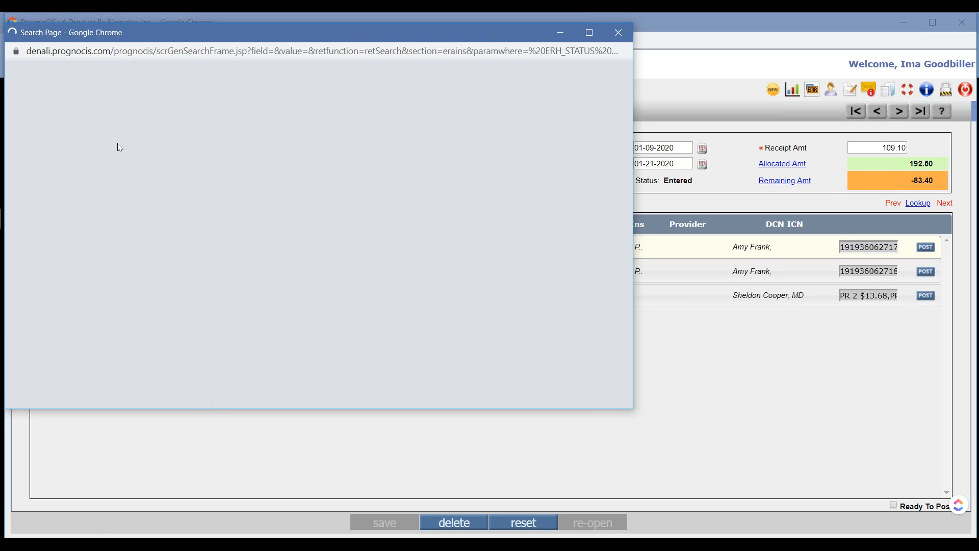
click(97, 167)
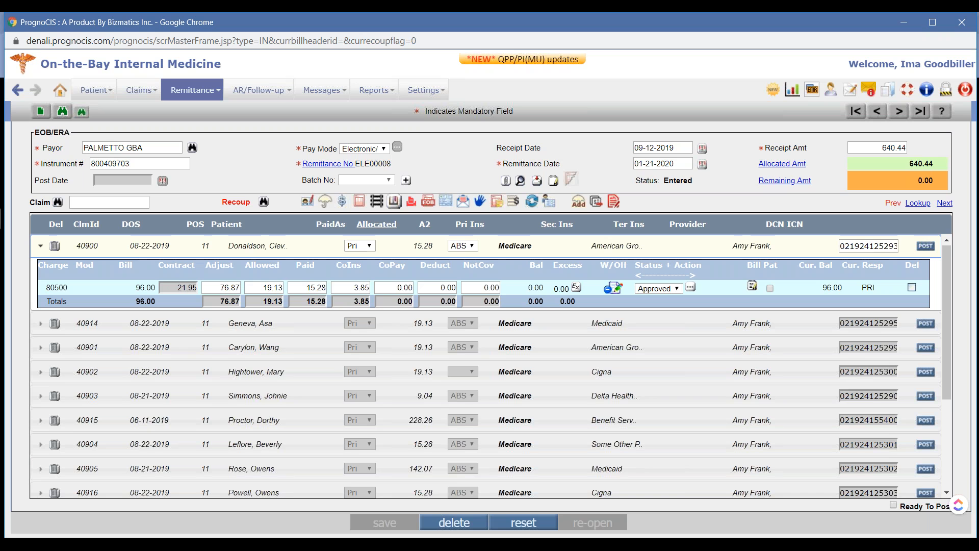
Review the remarks and adjustment code legends of charge 80500 in claim 40900, and close them
click(752, 287)
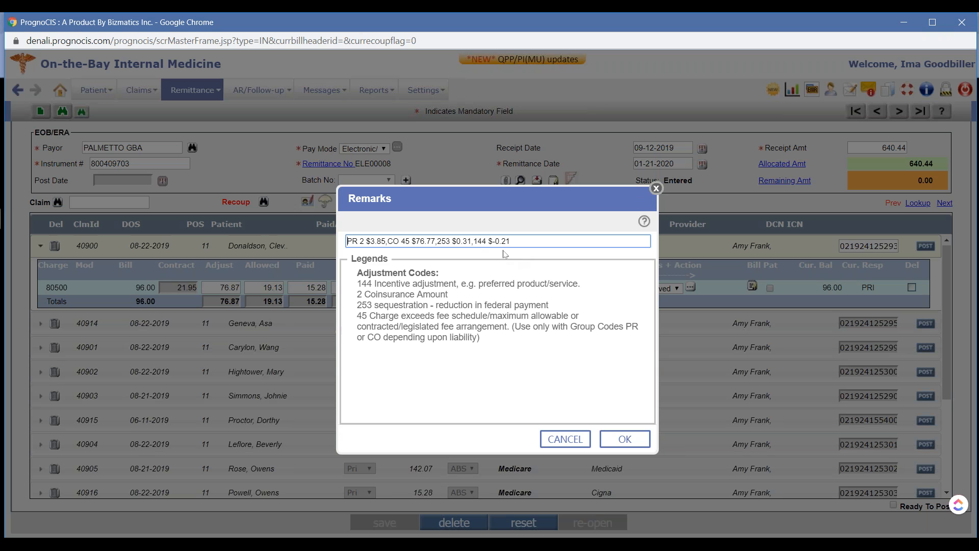
click(657, 189)
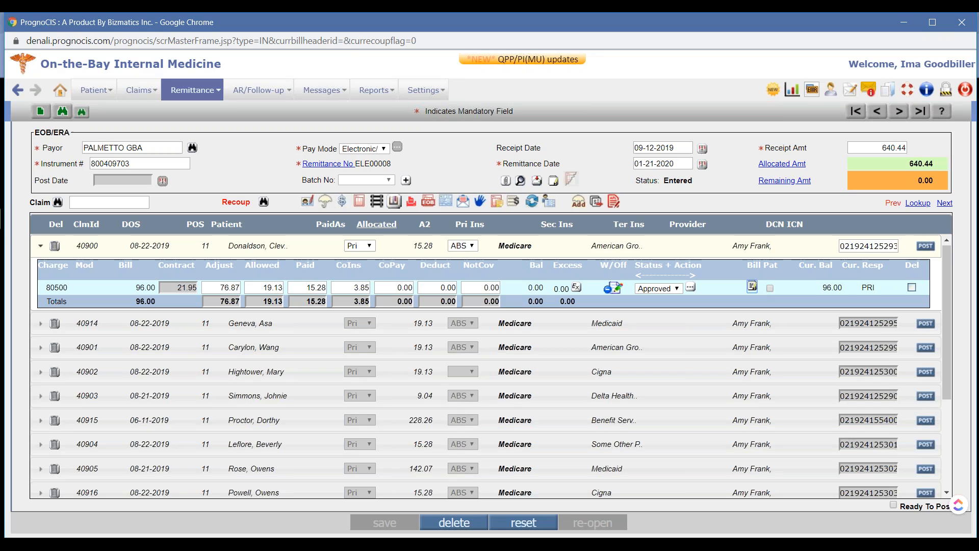
click(752, 286)
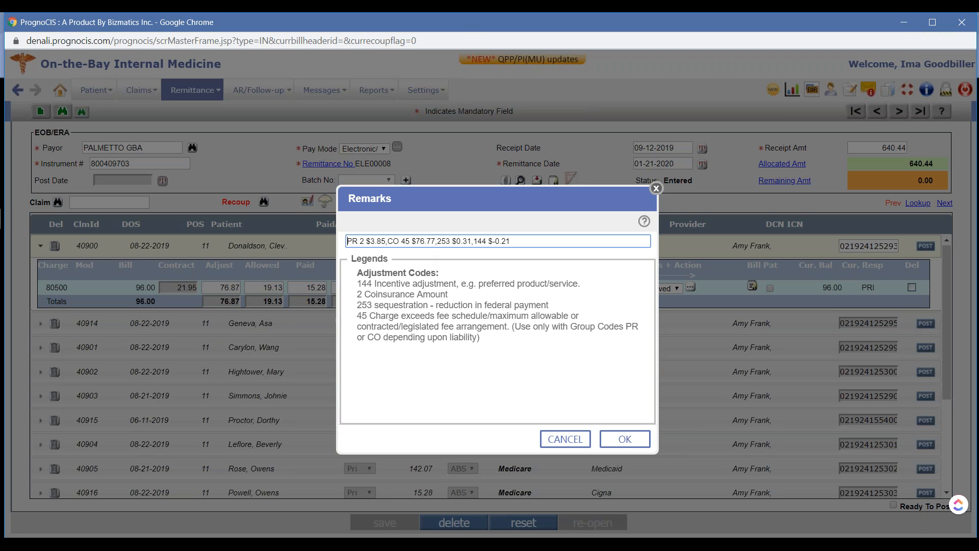
click(656, 189)
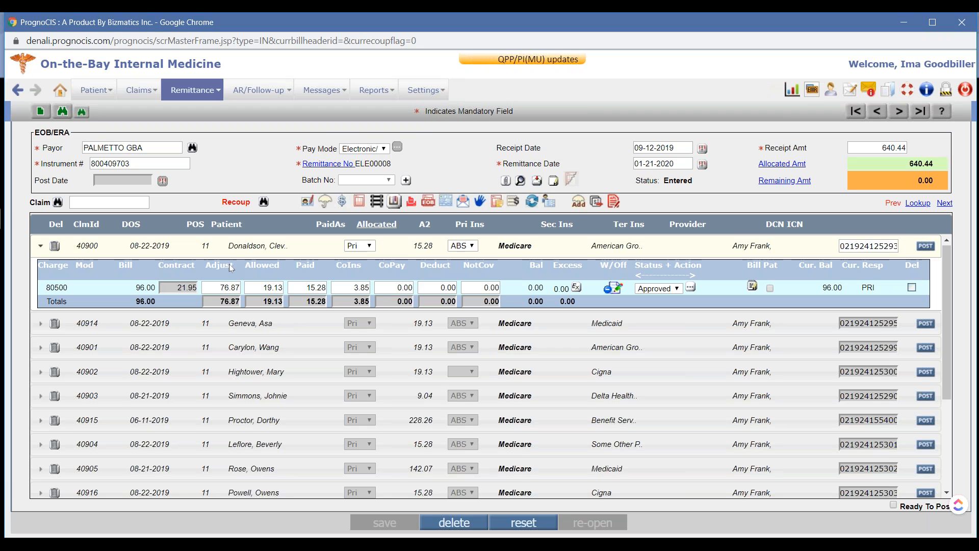
Switch to the "Remittances and AR Follow Up" presentation in Google Slides at the "Case 4: Sequestration & Other Amounts" slide
key(super+Tab)
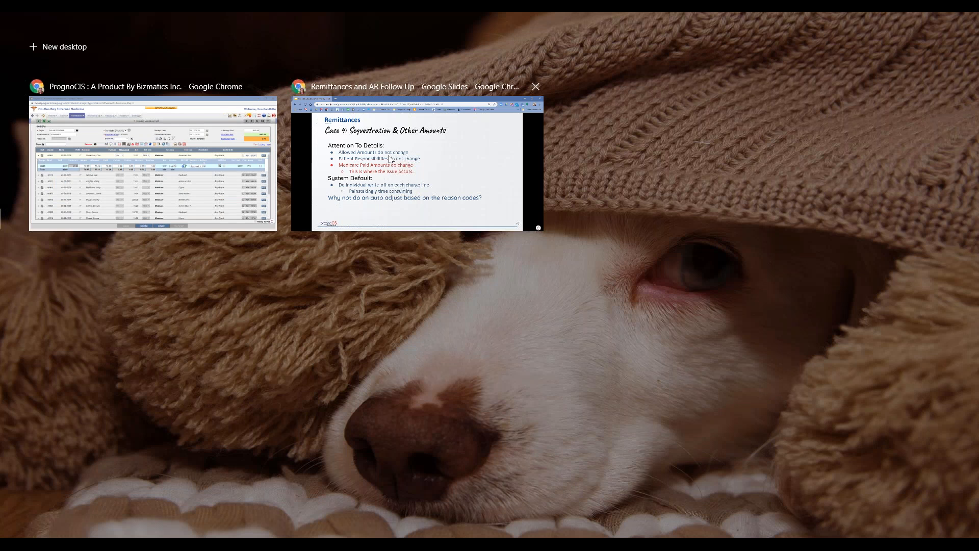
click(390, 159)
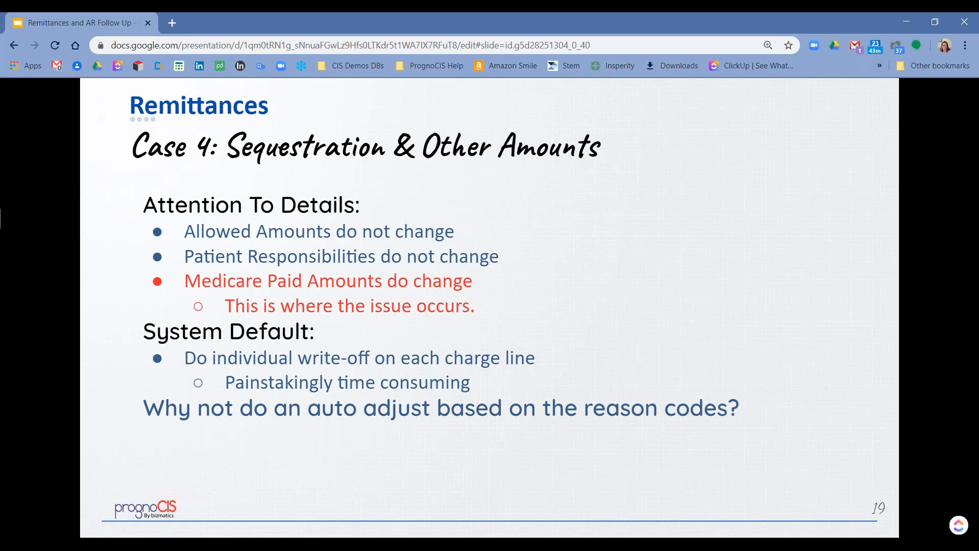
key(Right)
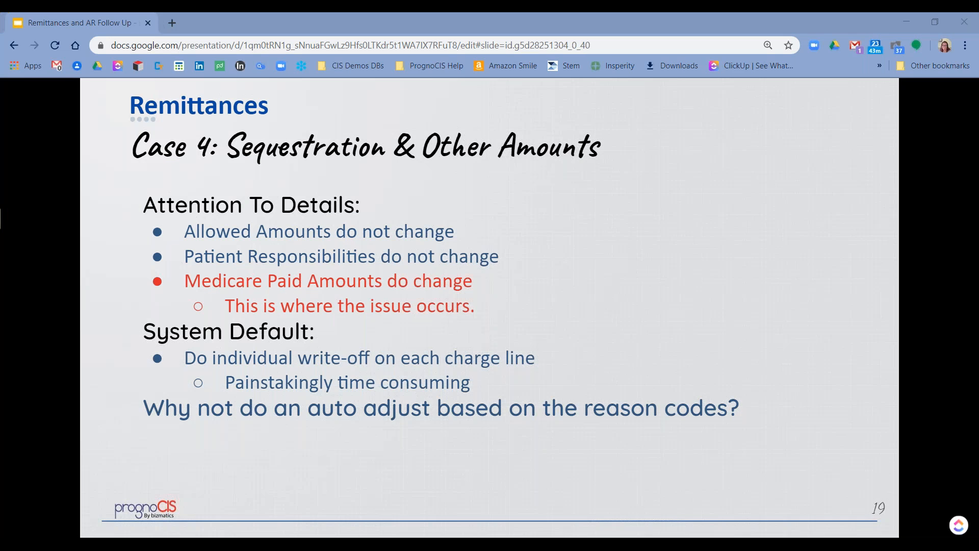
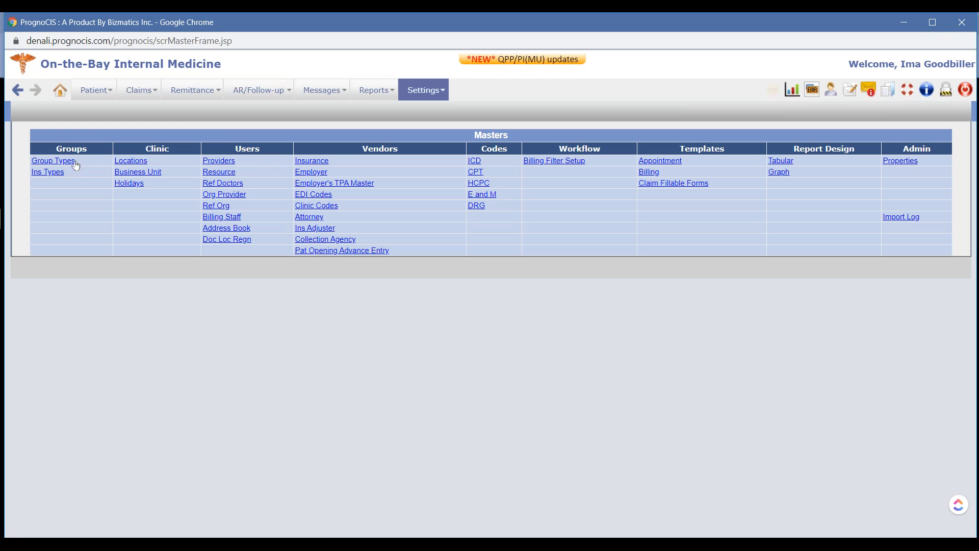
Find the Payment Denied Reasons group (BA) among the non-system group types and open its reason list
click(64, 165)
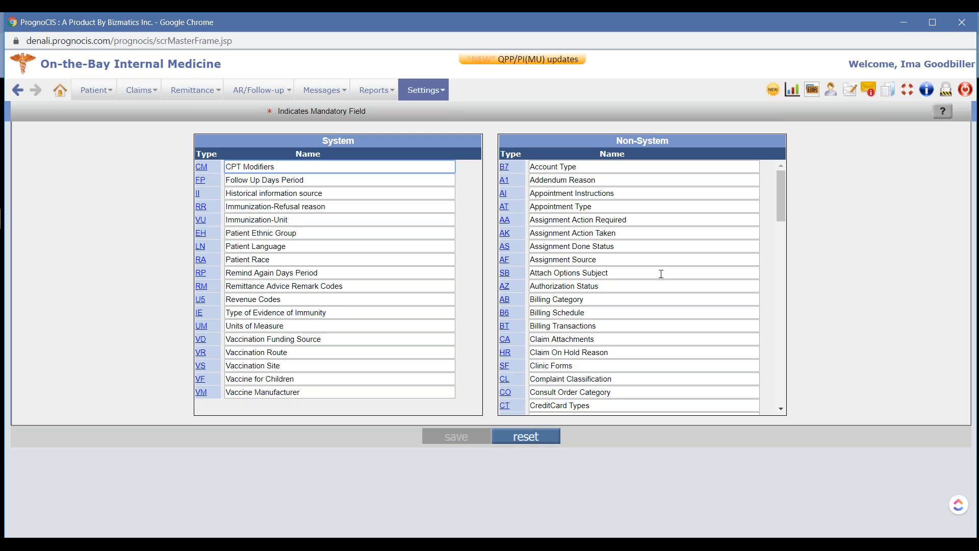
key(ctrl+f)
text(DENIED)
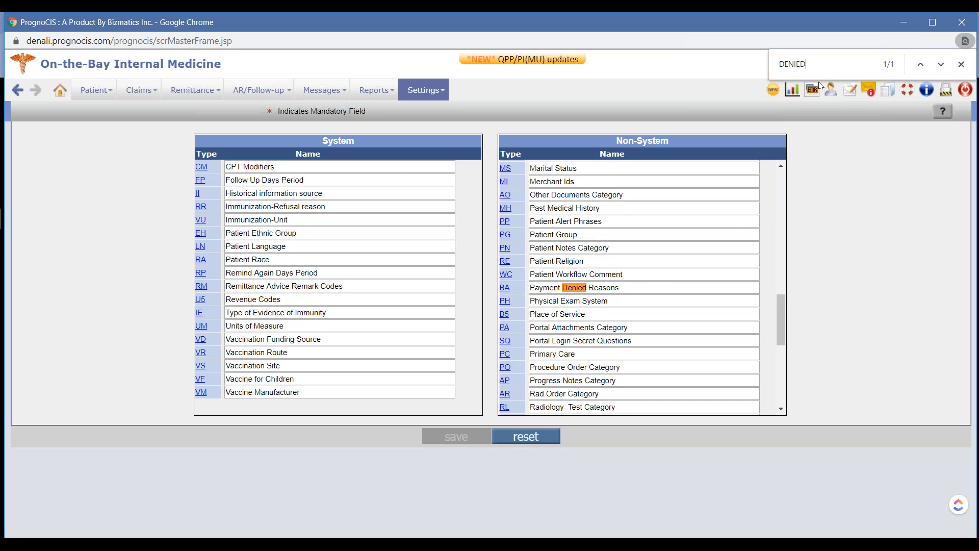
click(506, 295)
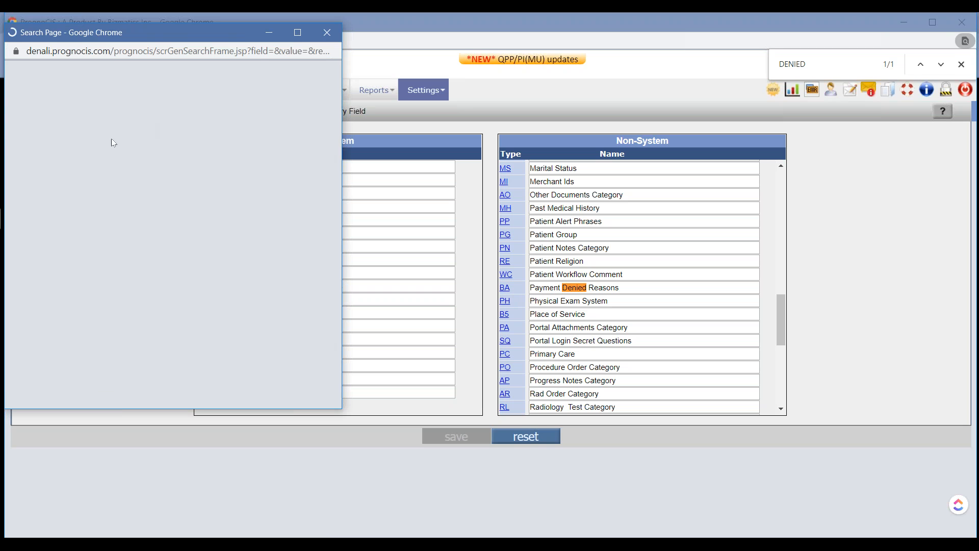
Search the payment denied reasons for code 253, open the sequestration entry, and check its Spl Num Value
click(250, 110)
text(253)
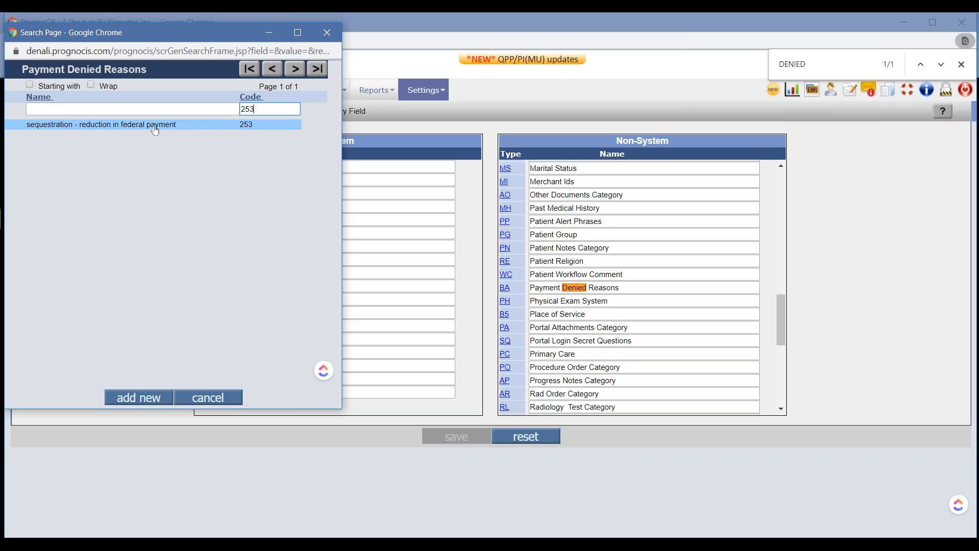
click(195, 128)
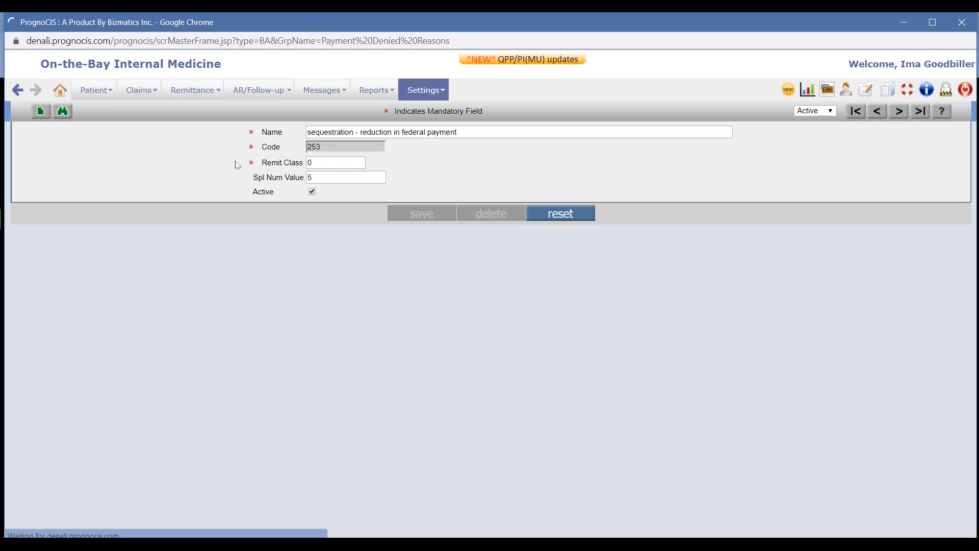
drag(259, 163, 303, 178)
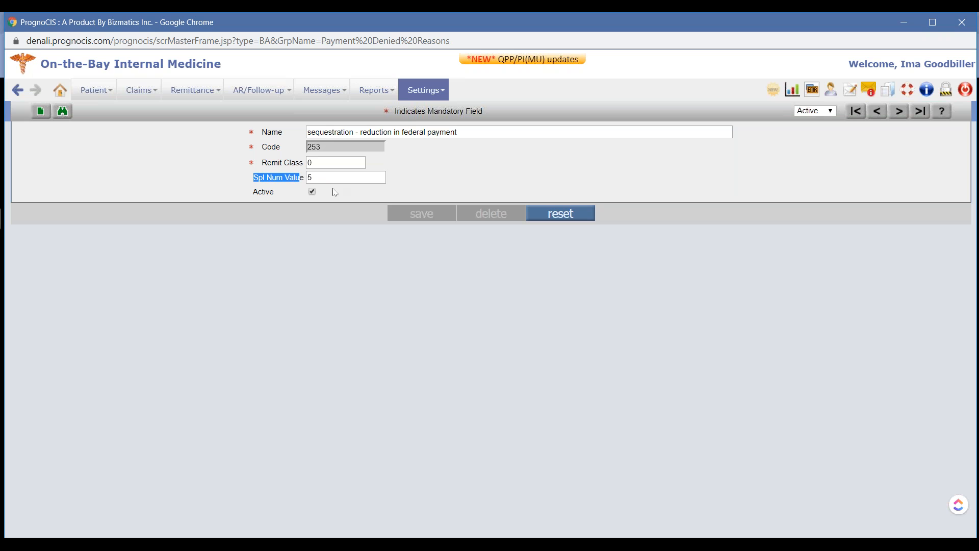
drag(317, 177, 300, 175)
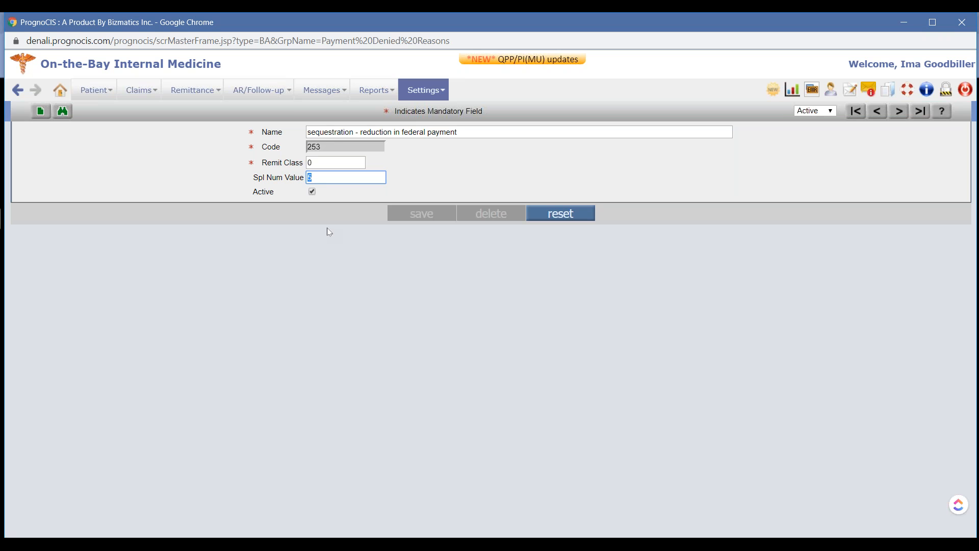
Switch to the Google Slides presentation and go through the Case 4 slides to the one about report TREMCUS302
key(super+Tab)
click(383, 188)
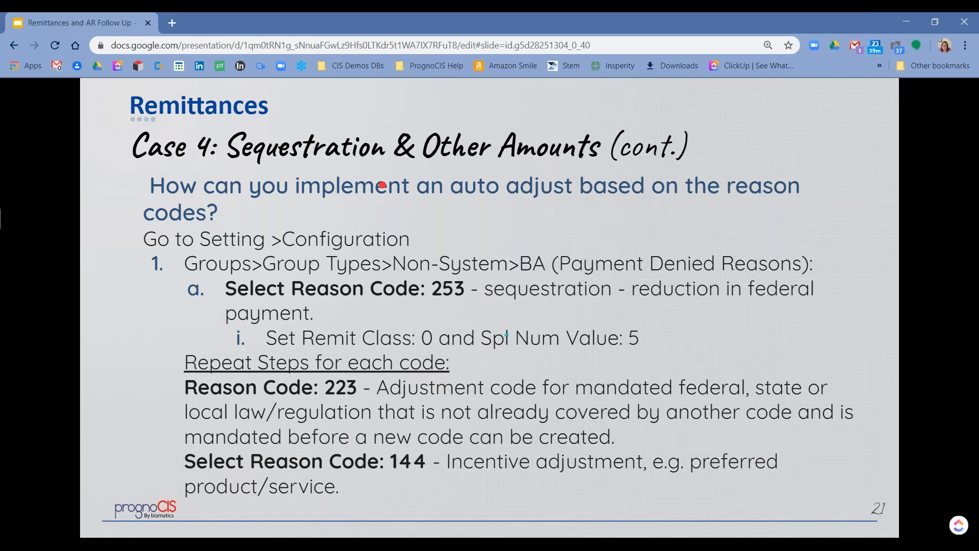
key(Right)
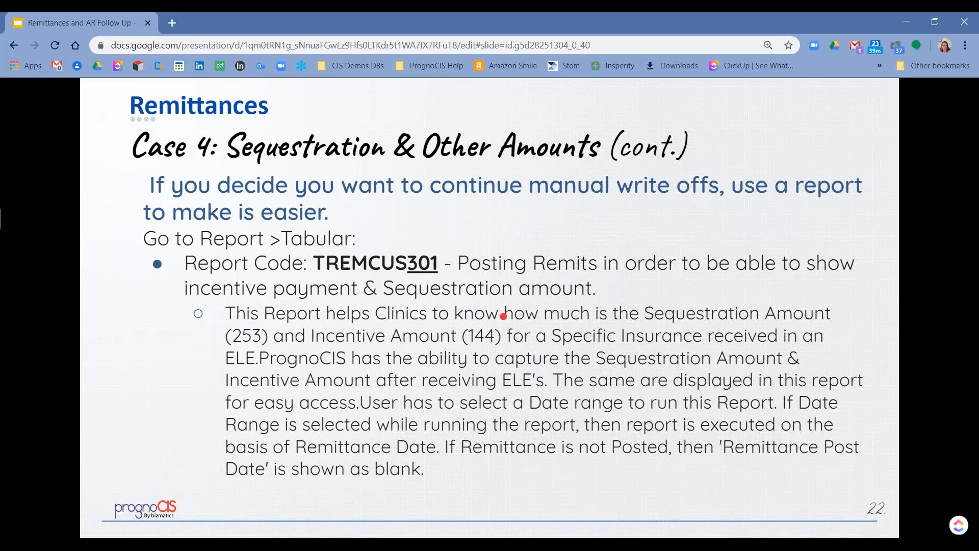
key(Right)
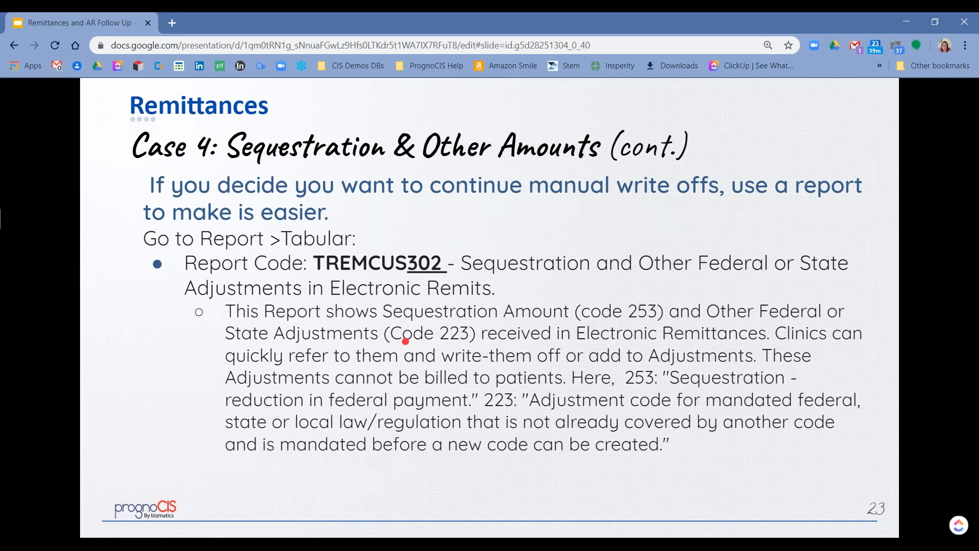
Switch back to PrognoCIS, open the tabular reports for all reports, and dismiss the notices about changed reports
key(super+Tab)
click(421, 166)
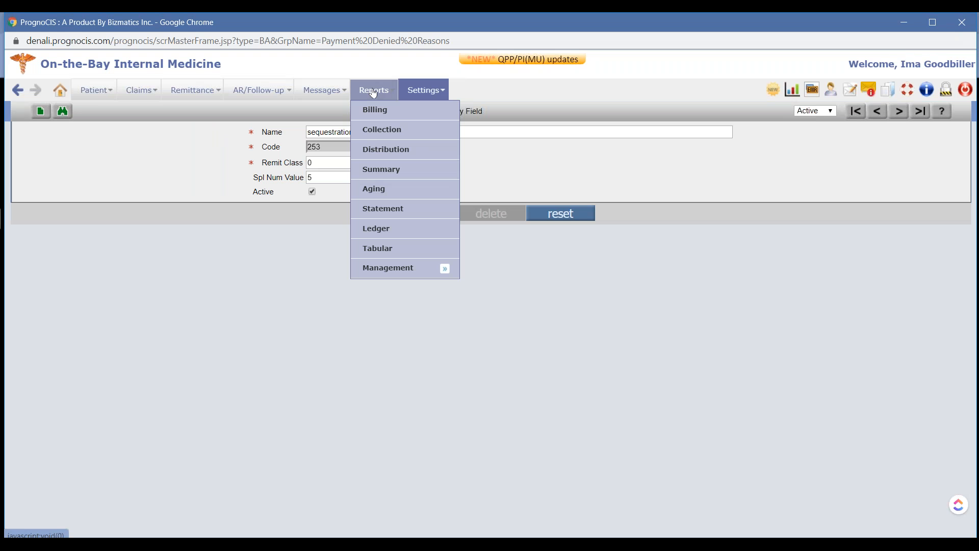
click(393, 255)
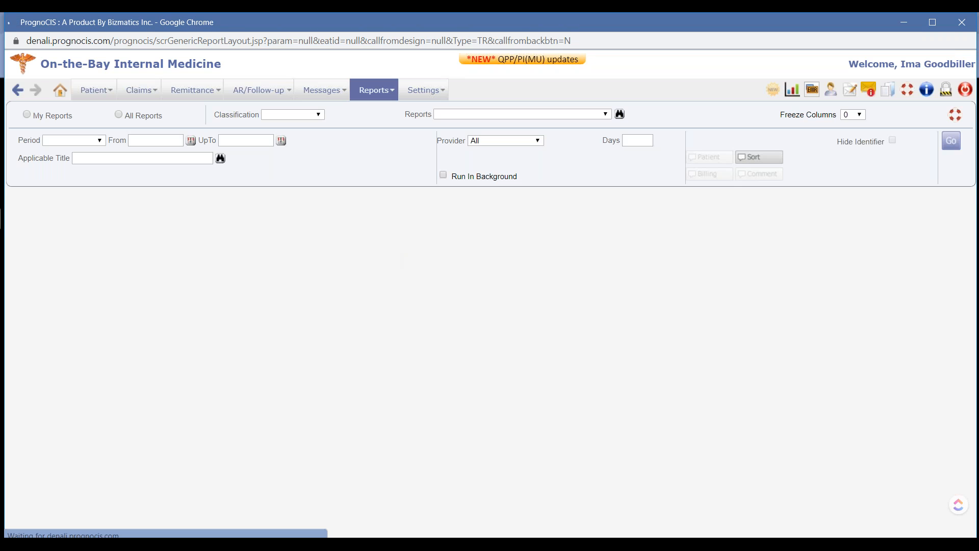
drag(128, 115, 174, 124)
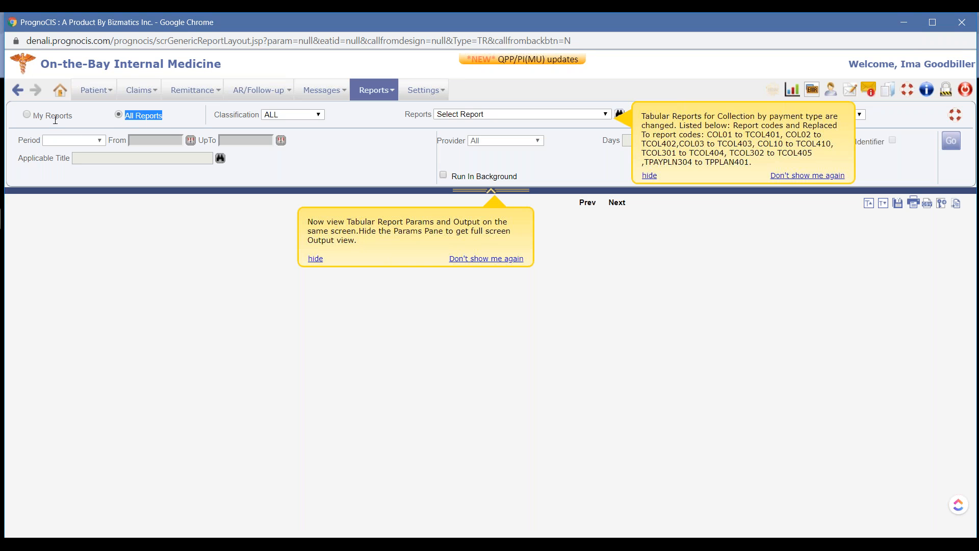
click(649, 176)
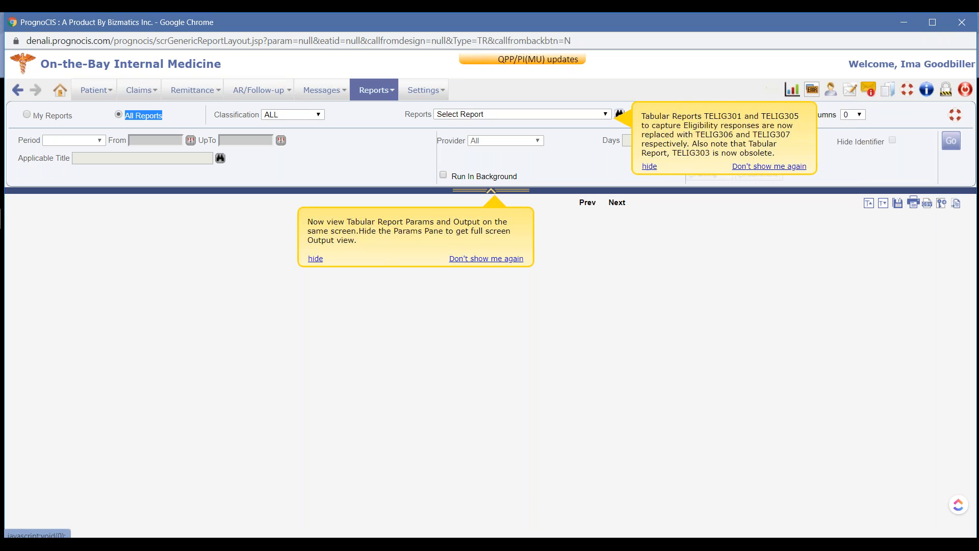
click(316, 259)
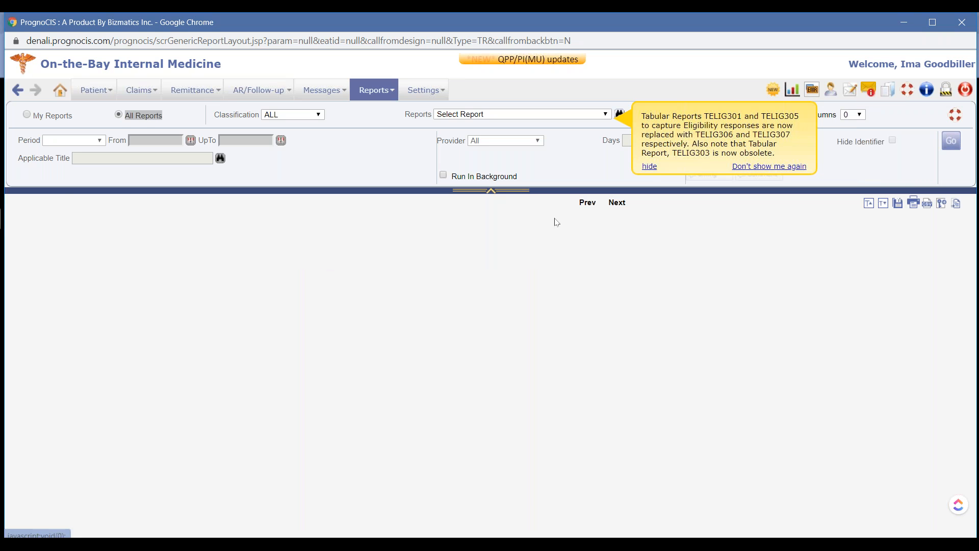
click(650, 167)
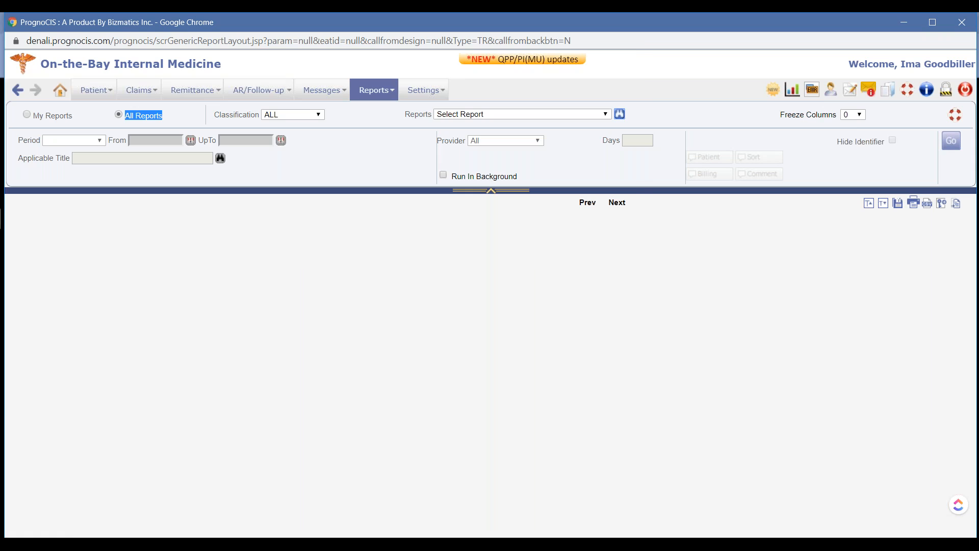
Find report TREMCUS301 by searching for "SEQ", run it, and check its incentive adjustment column
click(620, 114)
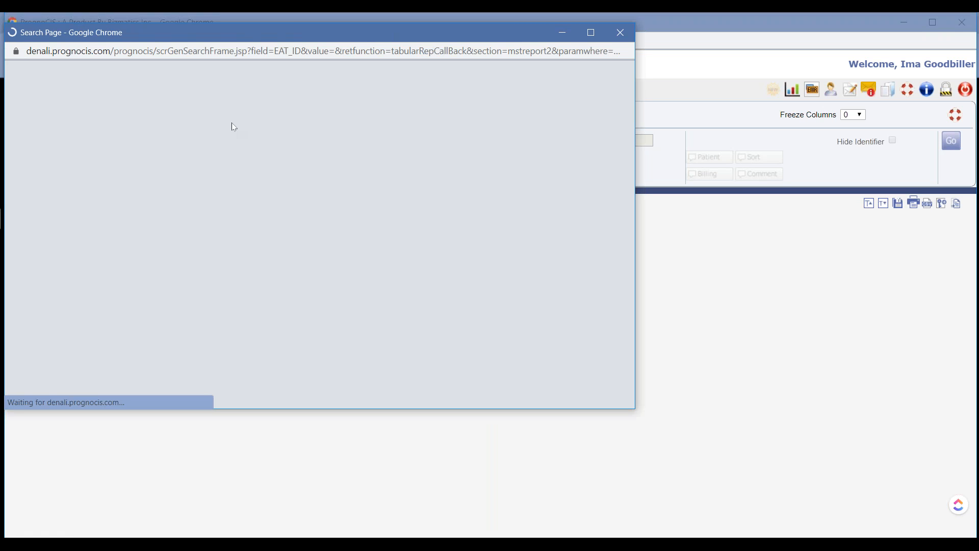
text(SEQ)
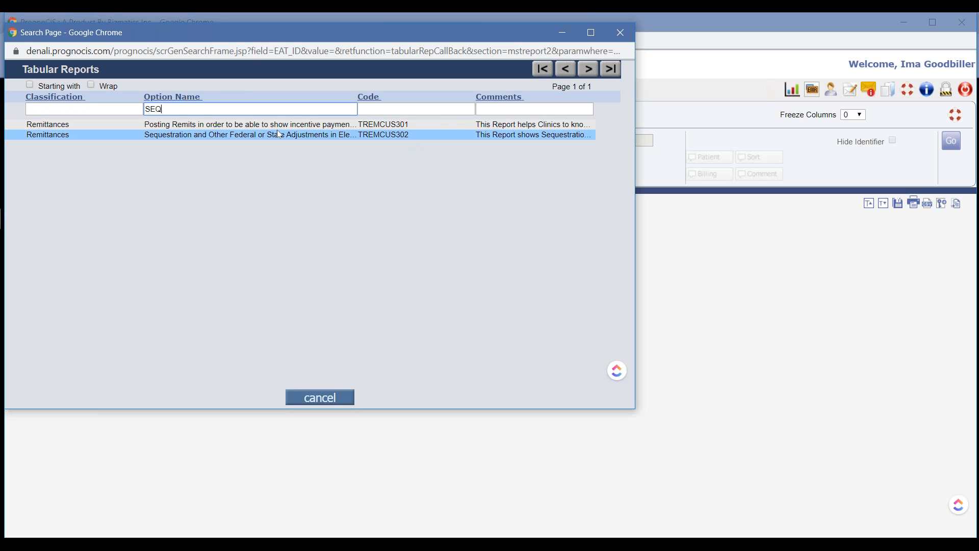
click(411, 125)
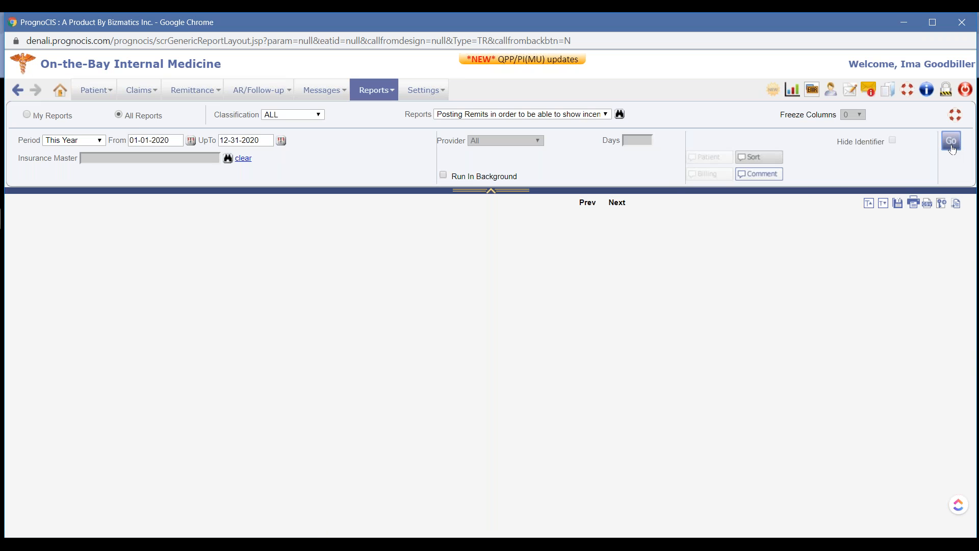
click(951, 145)
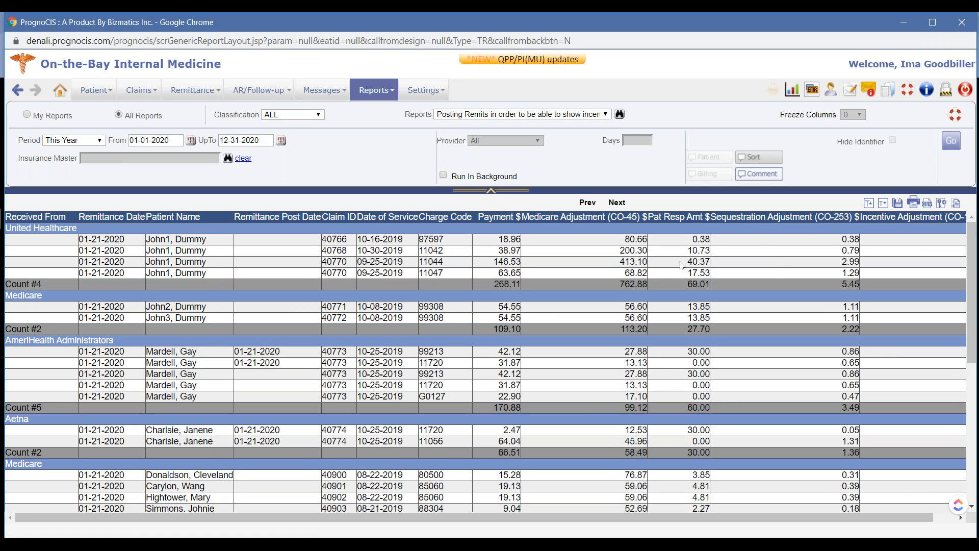
drag(886, 217, 942, 218)
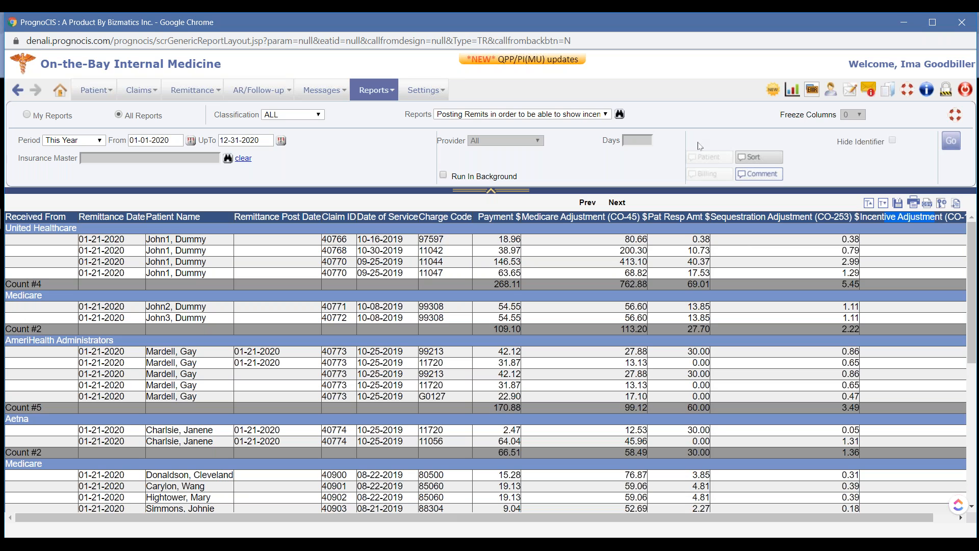
Find report TREMCUS302, Sequestration and Other Federal or State Adjustments, by searching for "SEQ", and run it
click(619, 114)
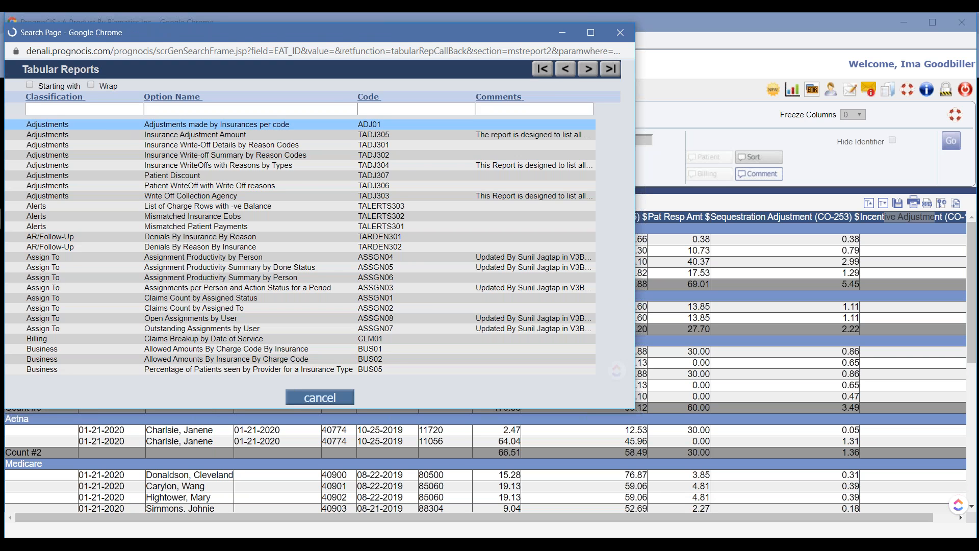
click(173, 110)
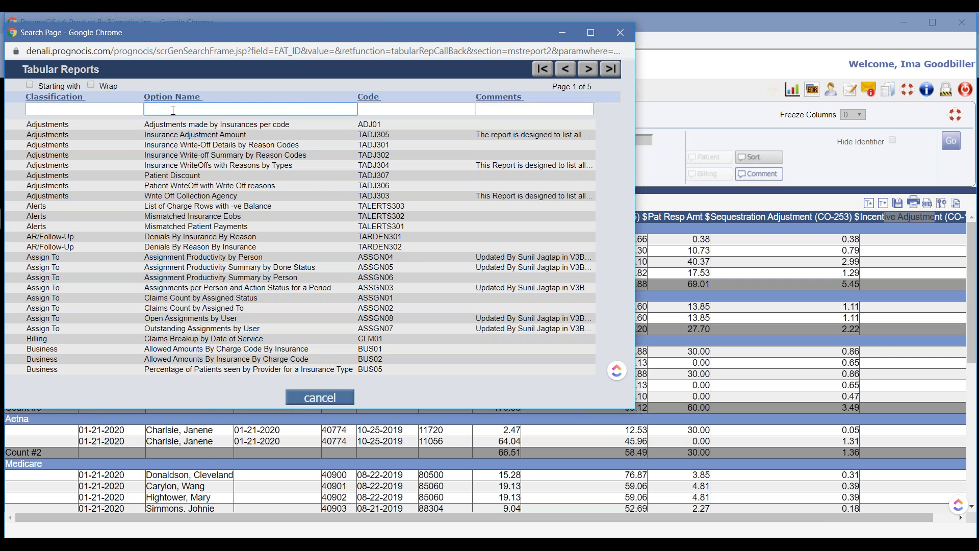
text(SEQ)
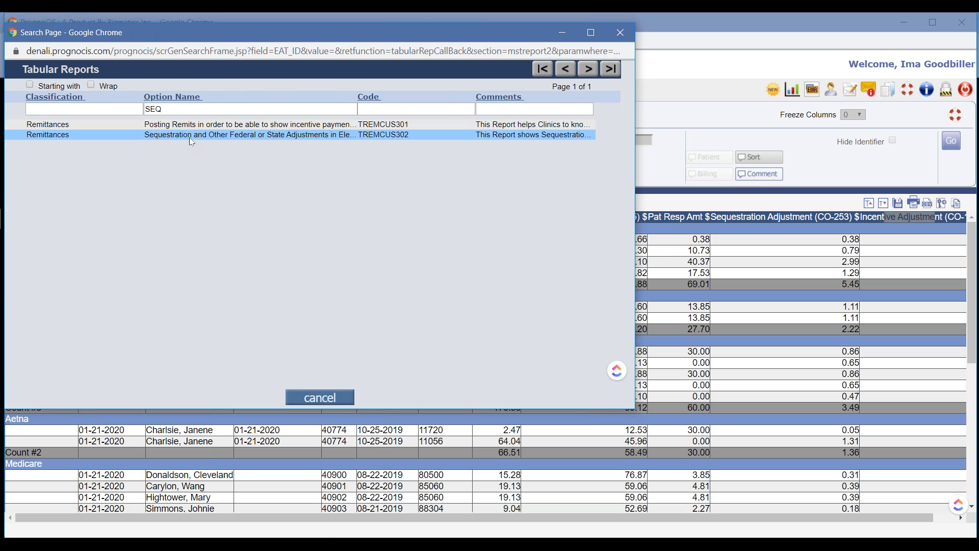
click(189, 135)
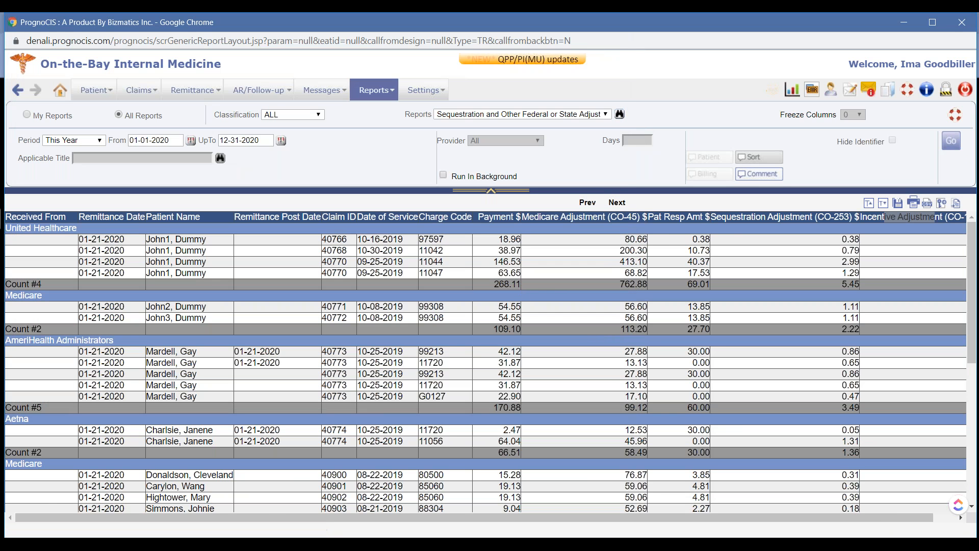
click(951, 141)
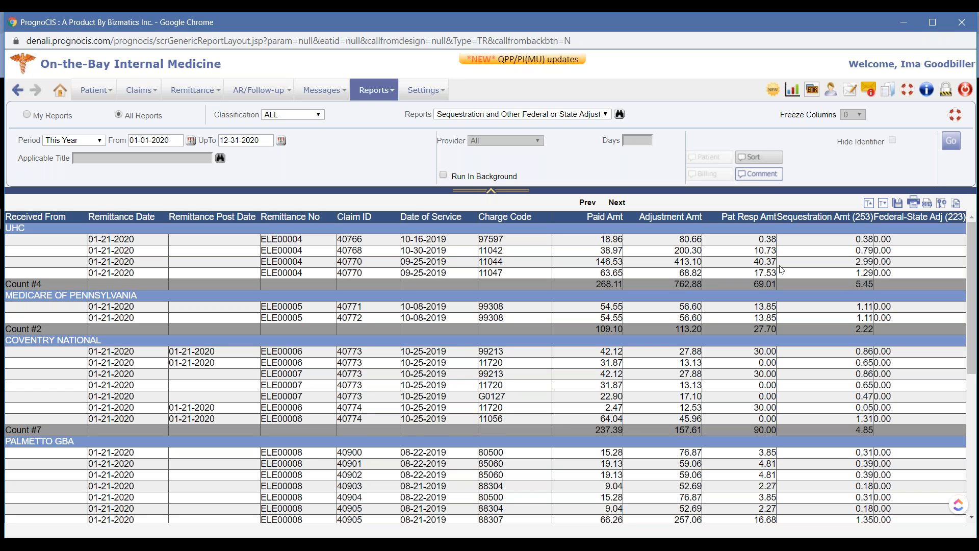
Return to the "Remittances and AR Follow Up" presentation in Google Slides
key(super+Tab)
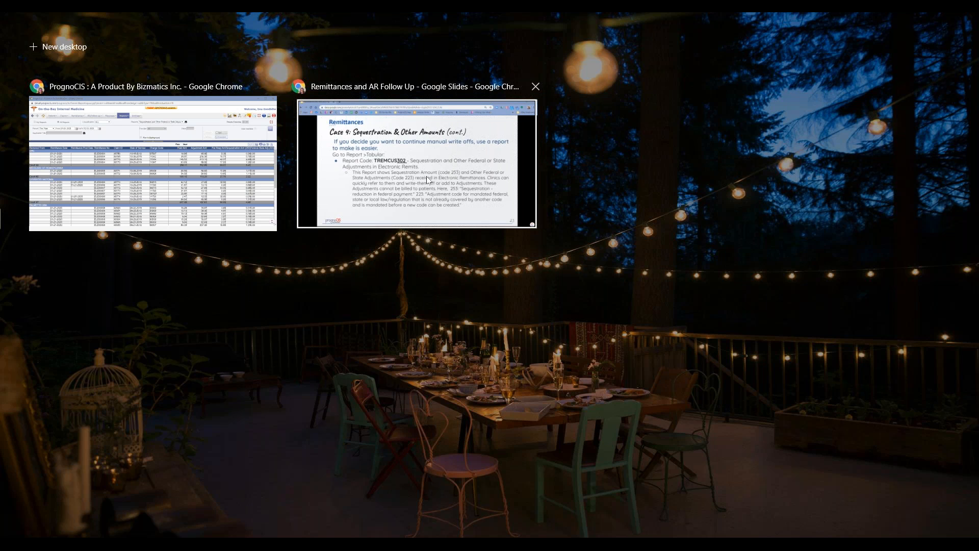
click(428, 180)
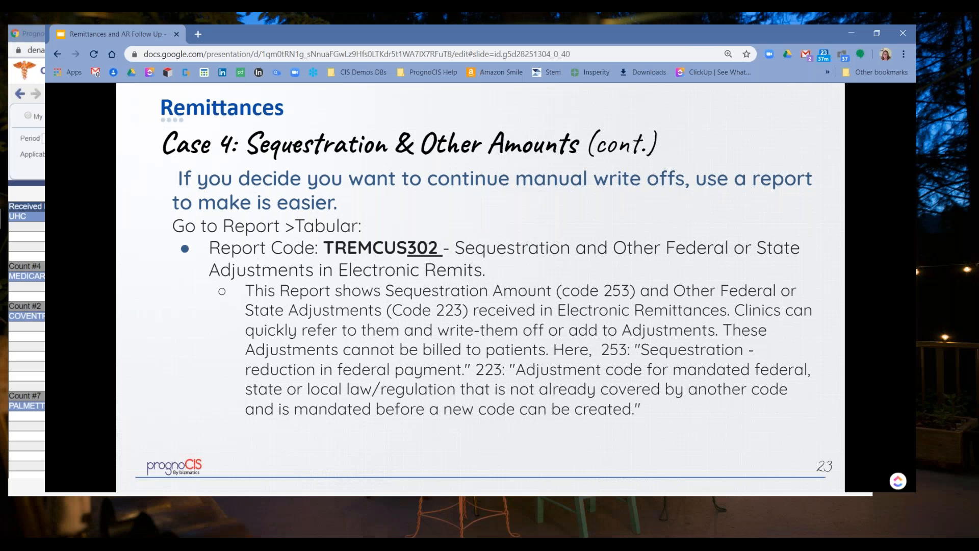
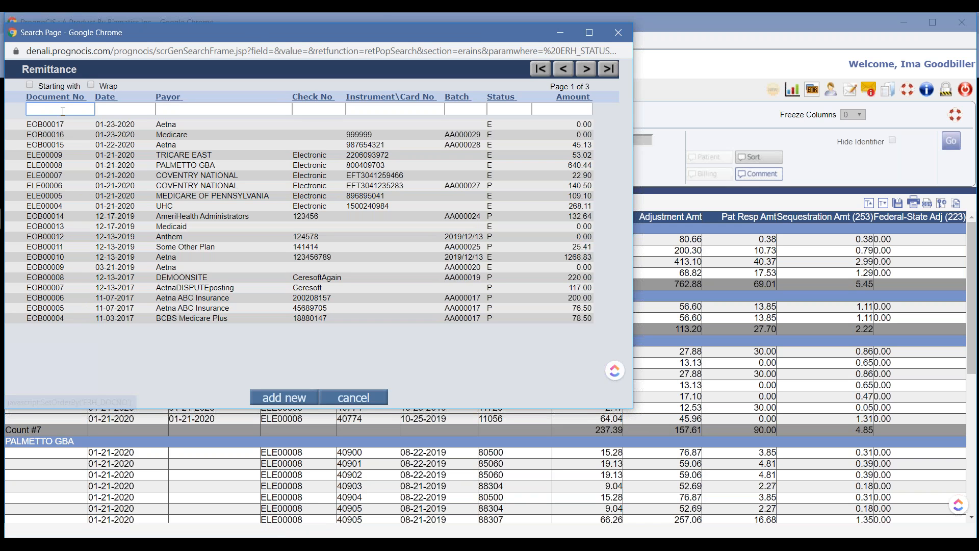
Open the Aetna remittance of 12-13-2019 for 1268.83 and review the charge details of claim 470
click(118, 262)
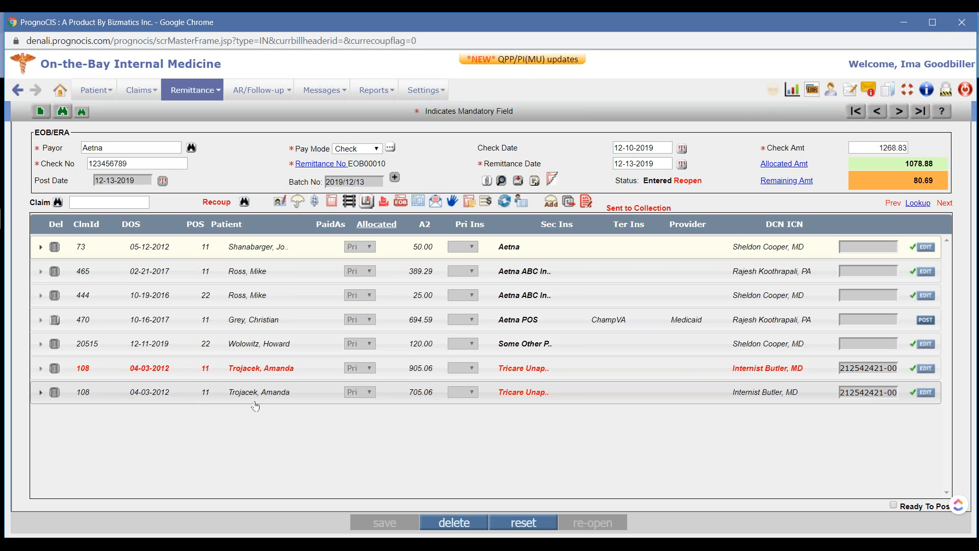
click(276, 320)
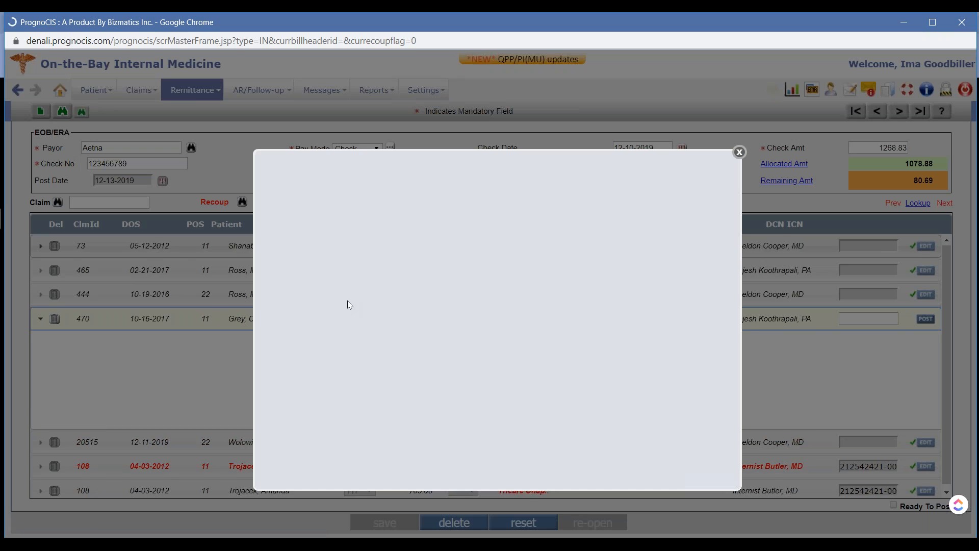
key(Escape)
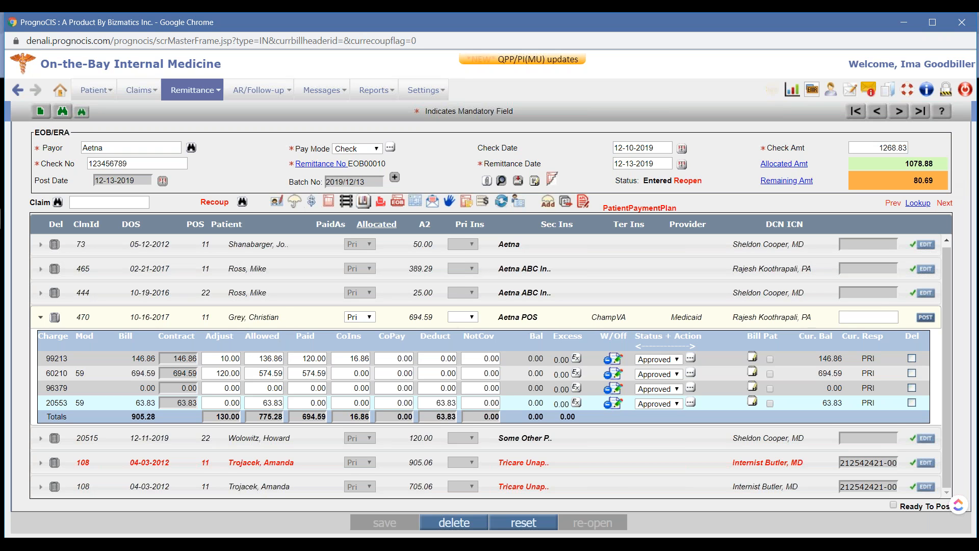
click(290, 319)
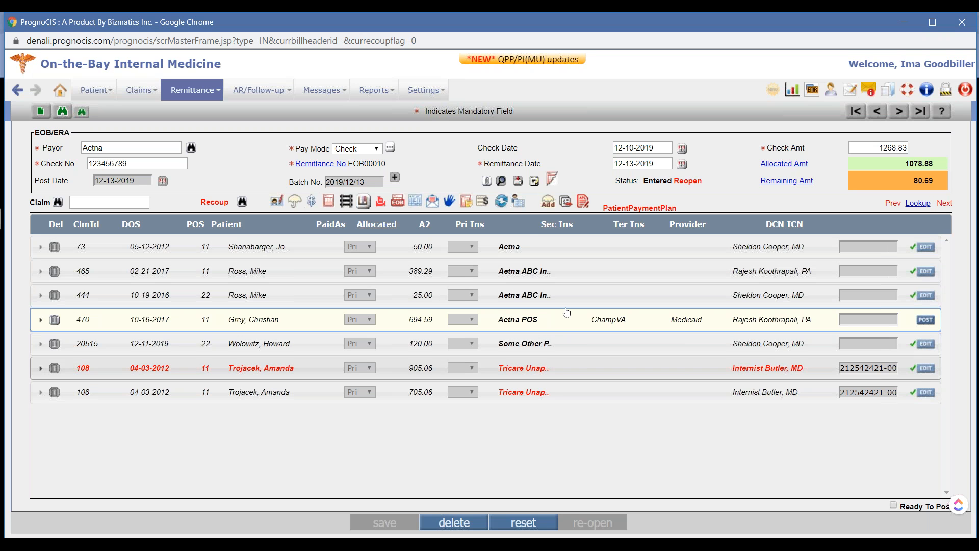
Assign the remittance's remaining amount to the insurance AETNA (recoups/refunds only), found by searching for "REC"
click(796, 185)
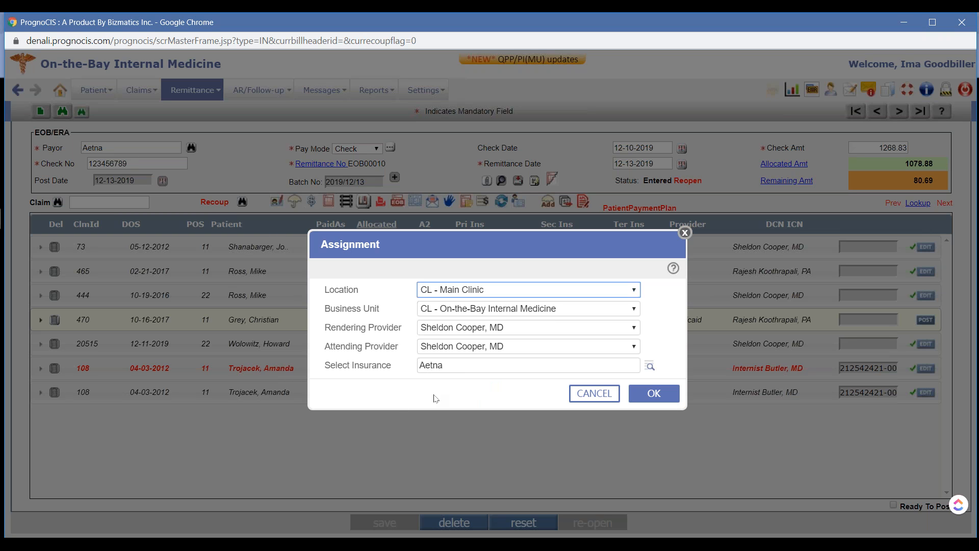
click(650, 366)
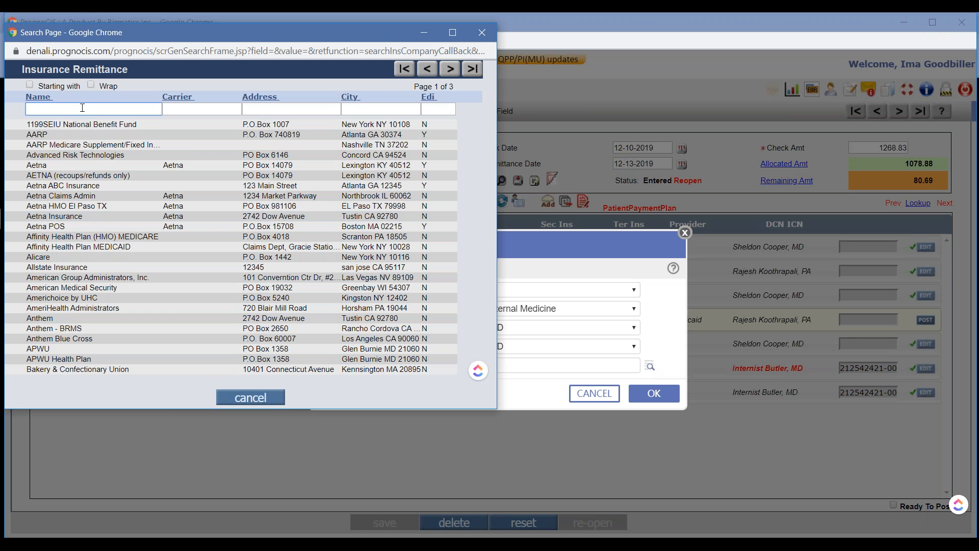
text(REC)
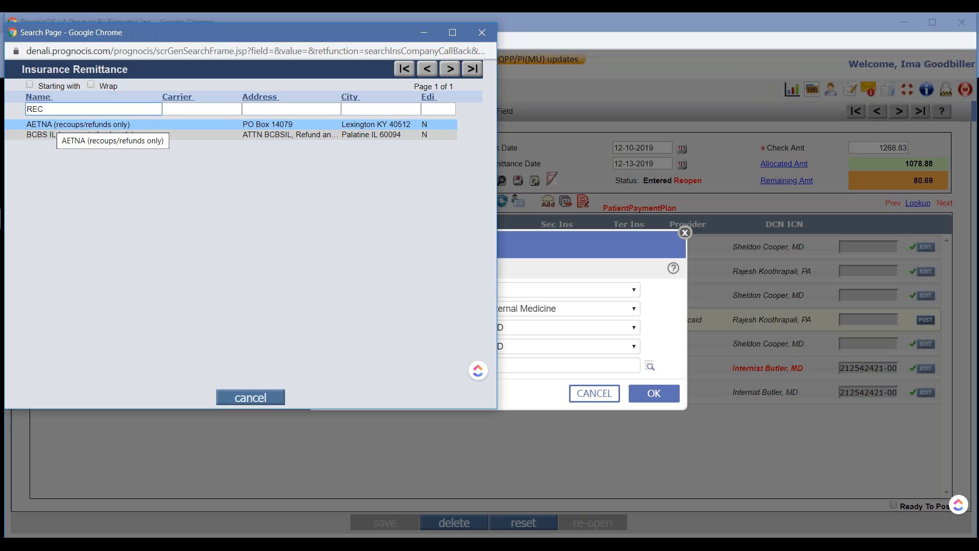
click(123, 125)
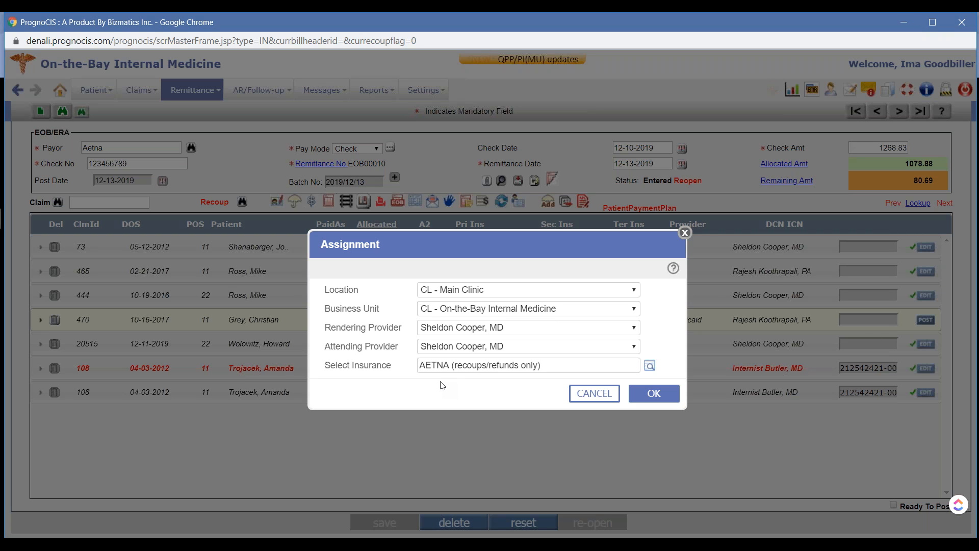
click(657, 397)
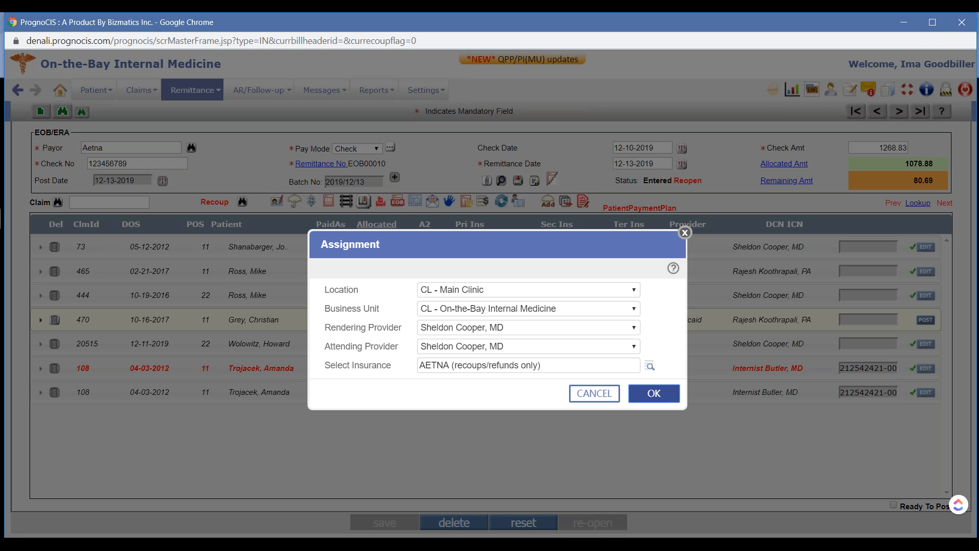
Save the Aetna remittance, mark it ready to post, and post it with the remaining amount moved to advance
click(385, 522)
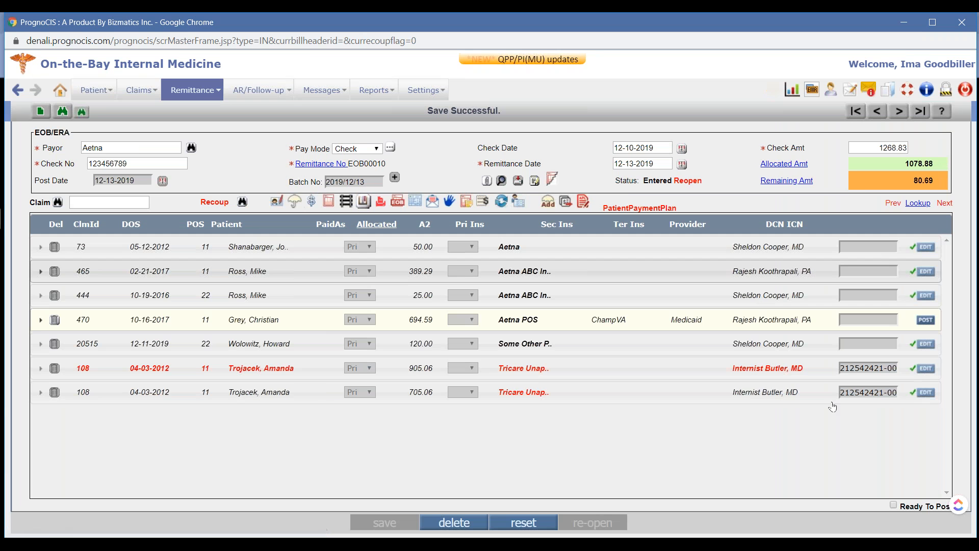
click(894, 506)
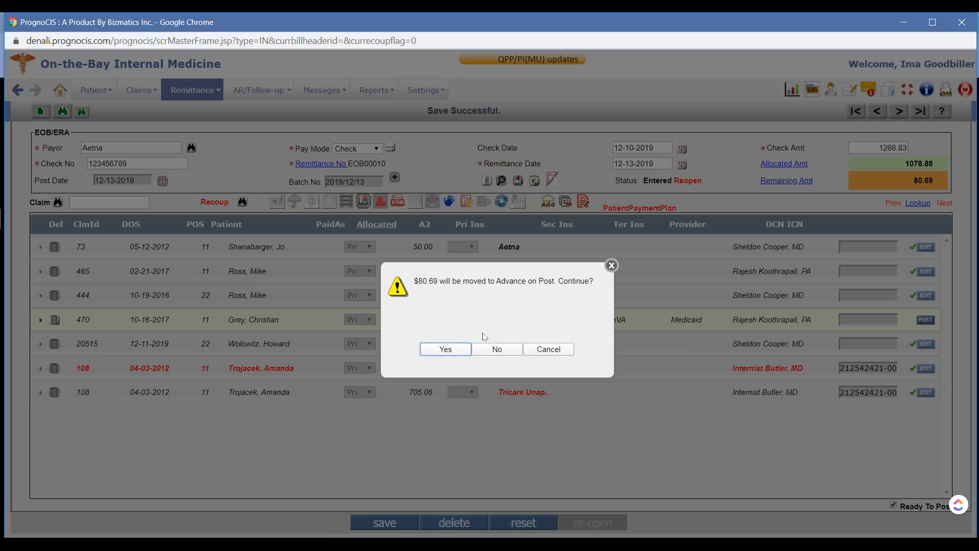
click(446, 350)
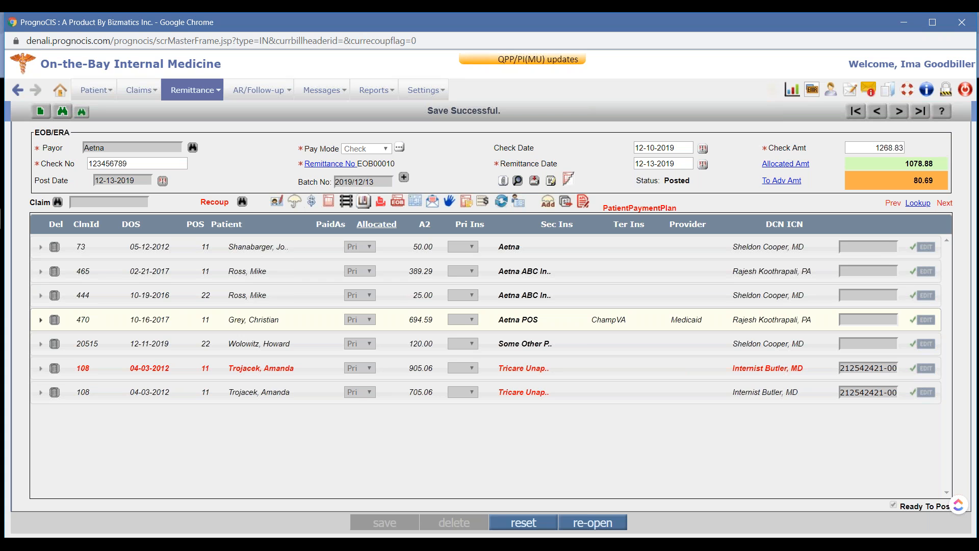
Start a new remittance, add claim 470 to it, and enter the check number copied from the posted remittance
drag(150, 164, 71, 168)
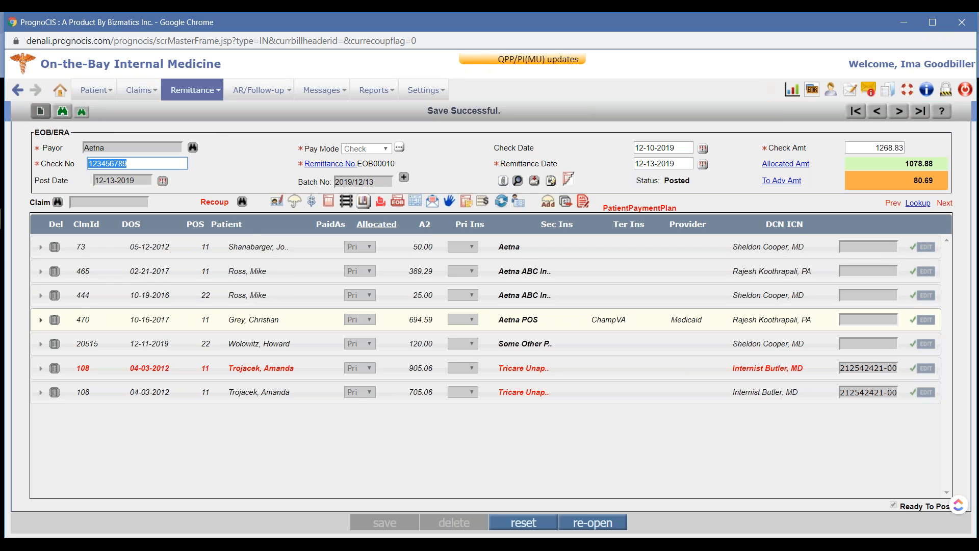
mouse_move(88, 325)
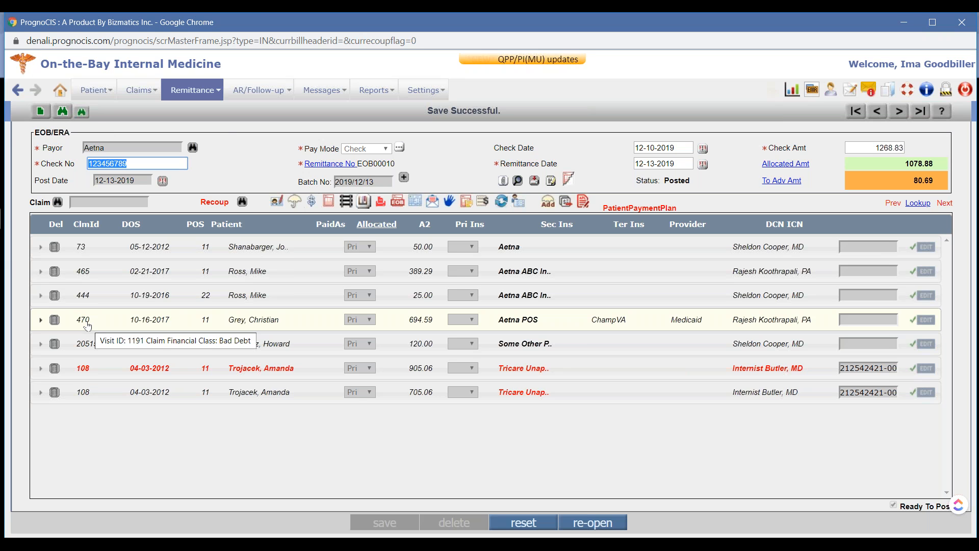
click(41, 113)
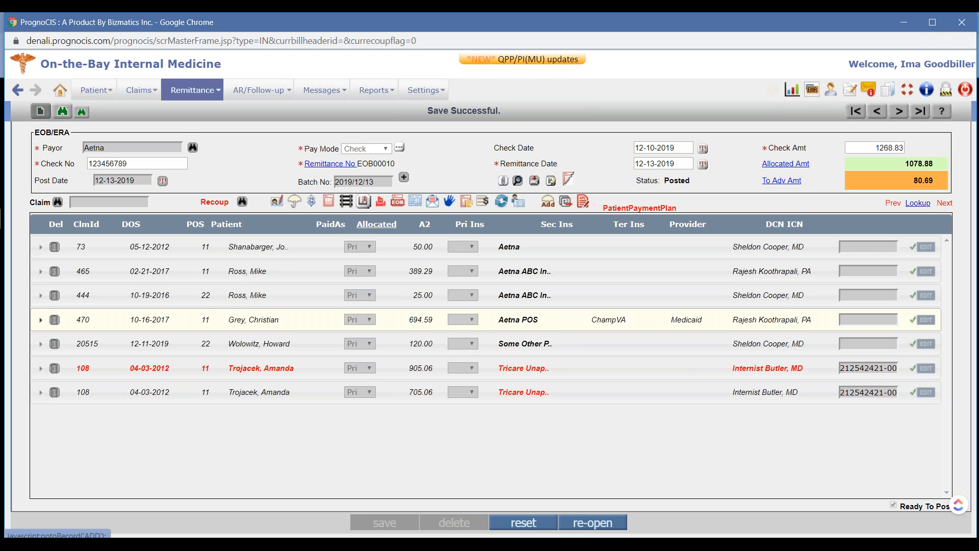
click(99, 203)
text(470)
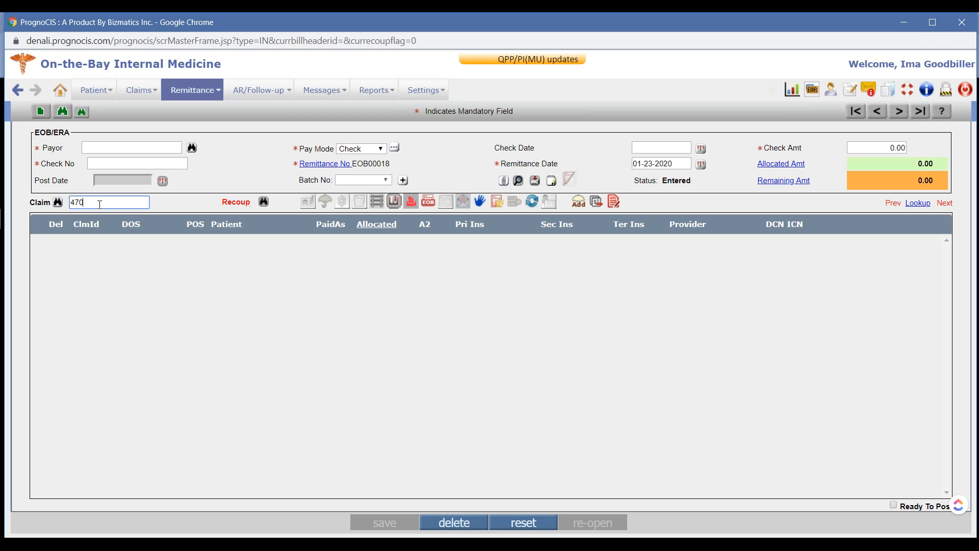
key(Return)
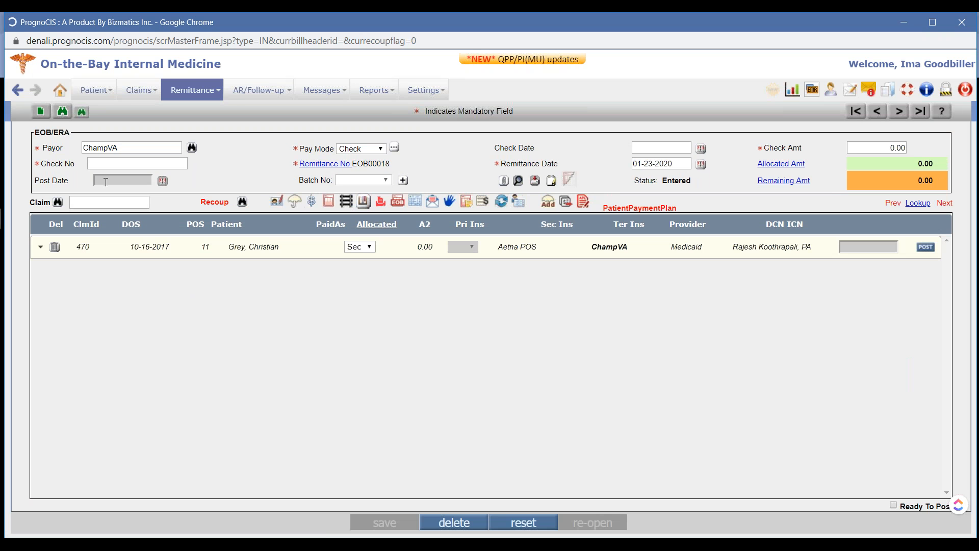
click(115, 163)
text(123456789)
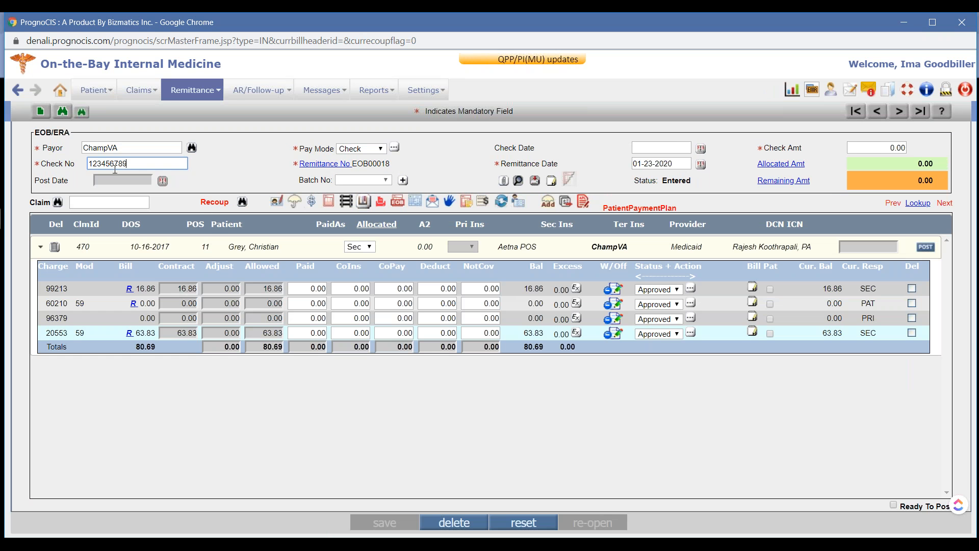
Set the new remittance's check date to 12-13-2019 and its remittance date to 12-10-2019
click(651, 146)
text(12-)
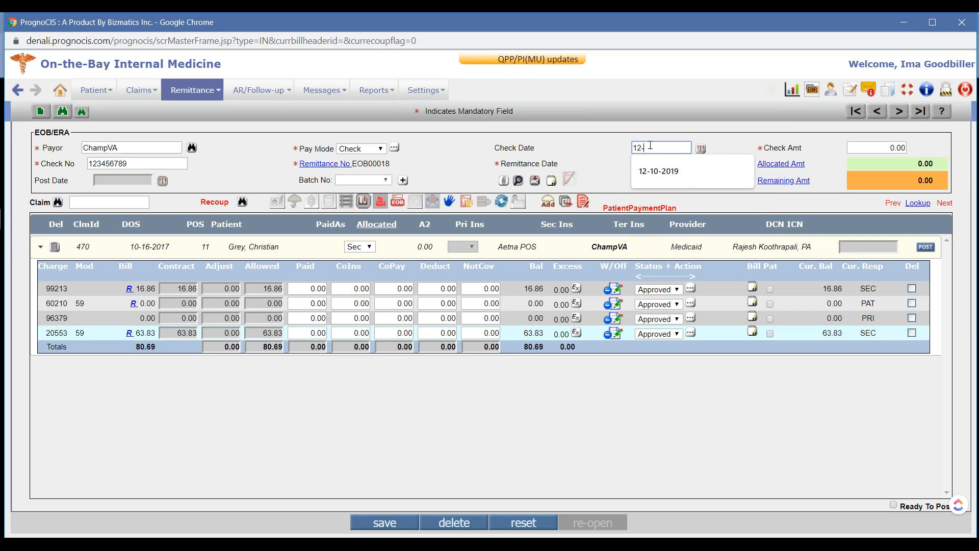
text(13-)
key(Tab)
key(shift+Tab)
text(12-)
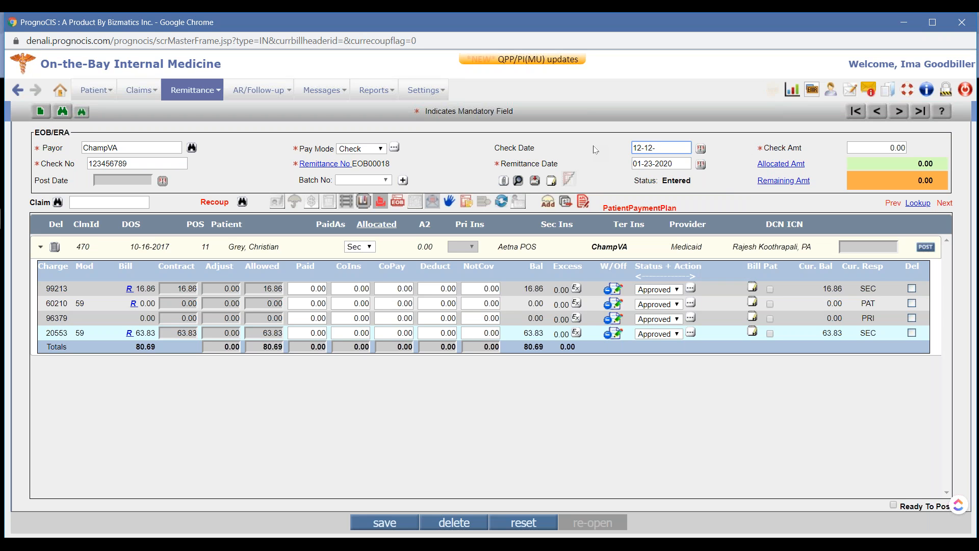
key(BackSpace)
key(BackSpace)
text(3-2019)
key(Tab)
text(12-10-2019)
click(613, 165)
Enter paid amounts on claim 470 of 16.86 for charge 99213 and 63.83 for charge 20553
click(306, 289)
text(16.86)
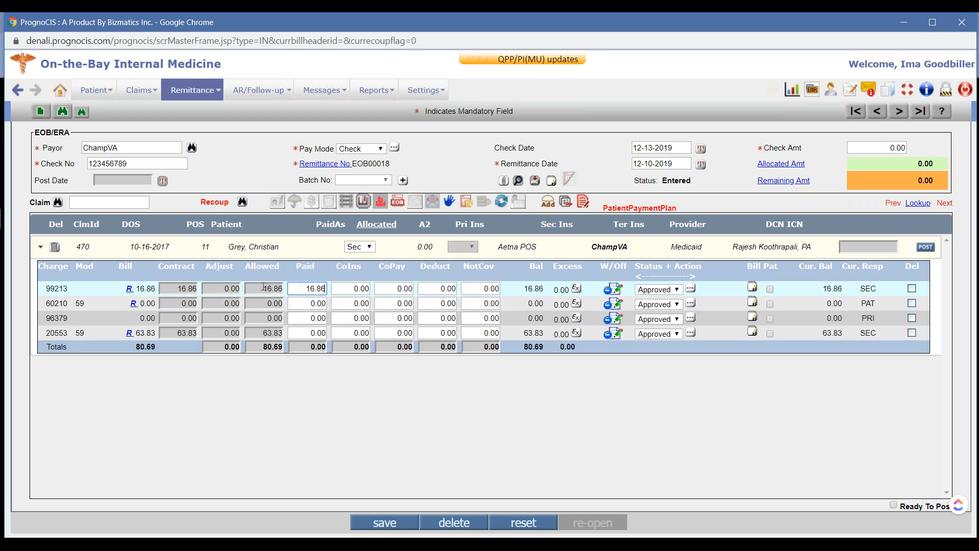
click(306, 333)
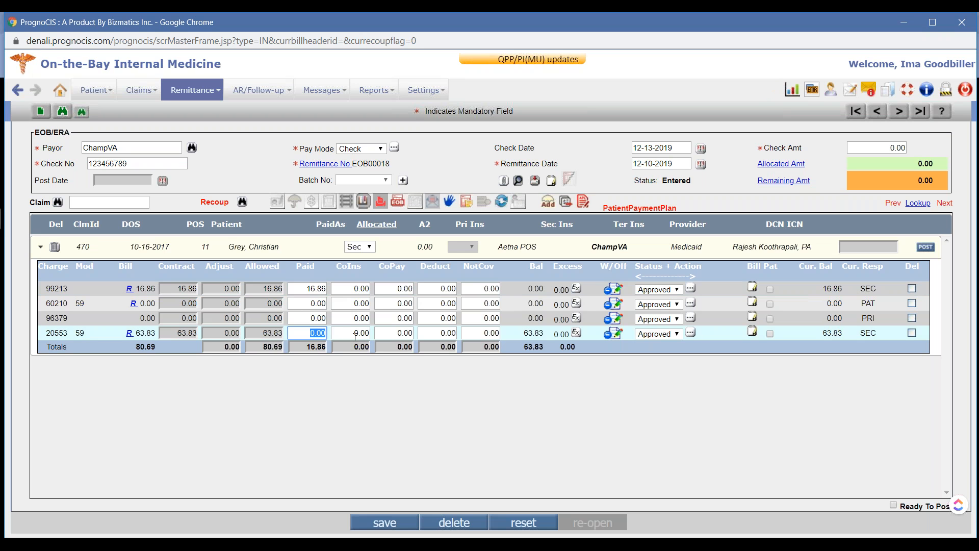
key(BackSpace)
text(63.83)
click(316, 243)
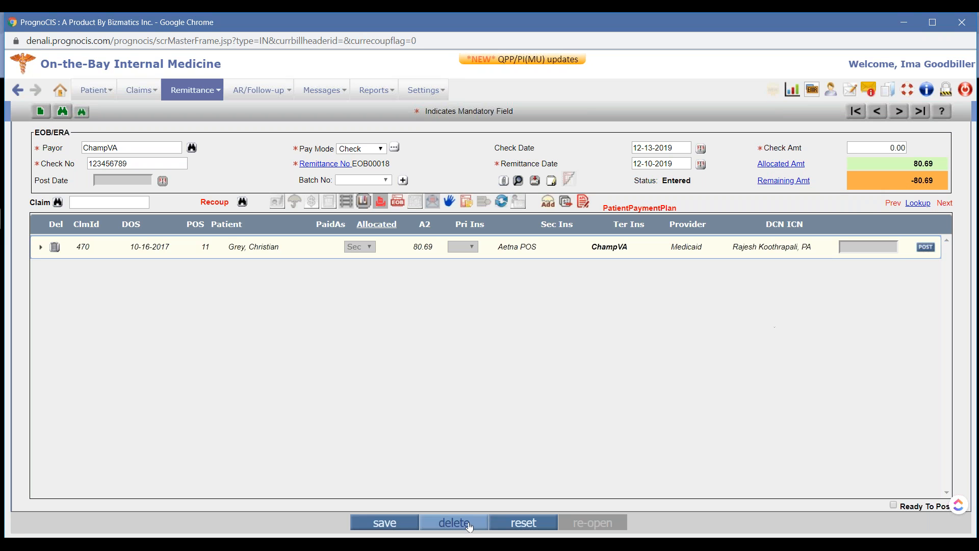
Generate a new batch number for the ChampVA remittance and save it
click(385, 523)
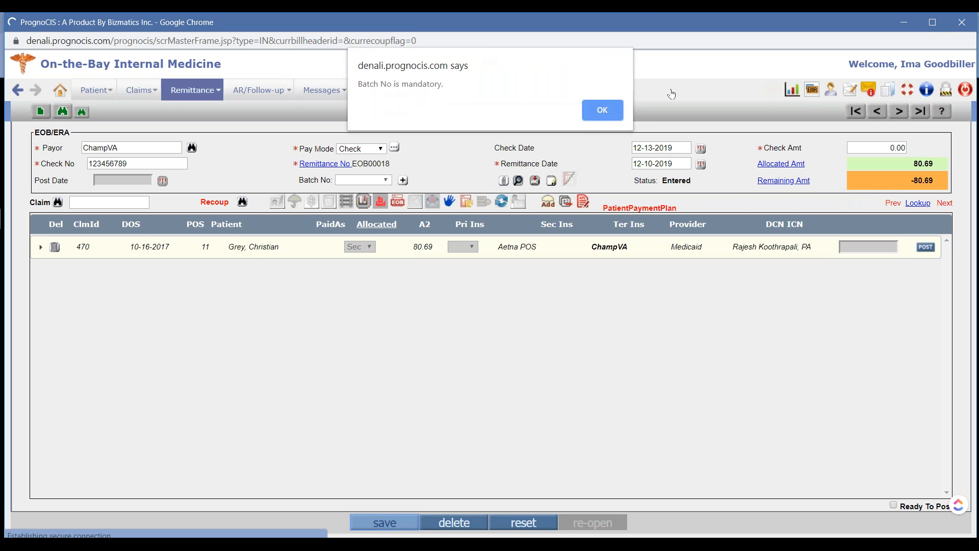
click(615, 106)
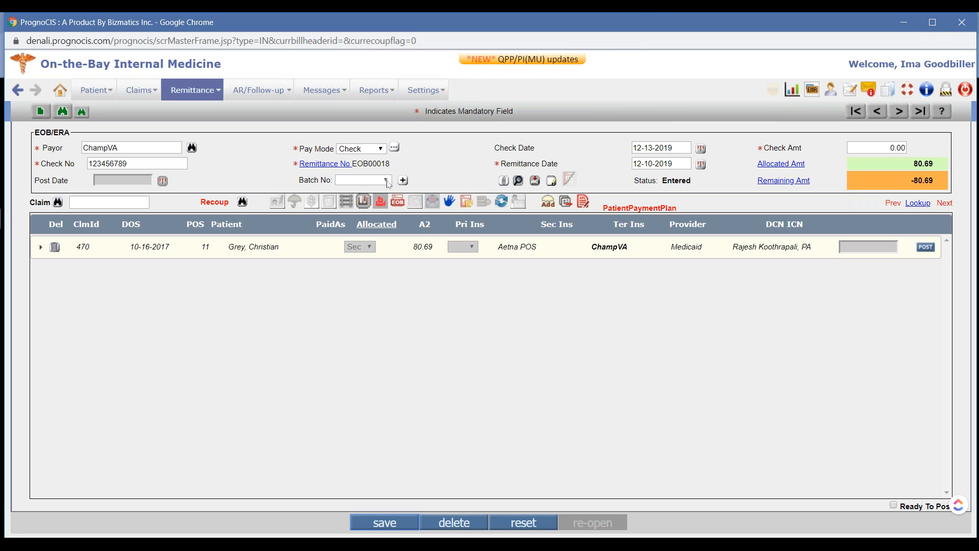
click(403, 180)
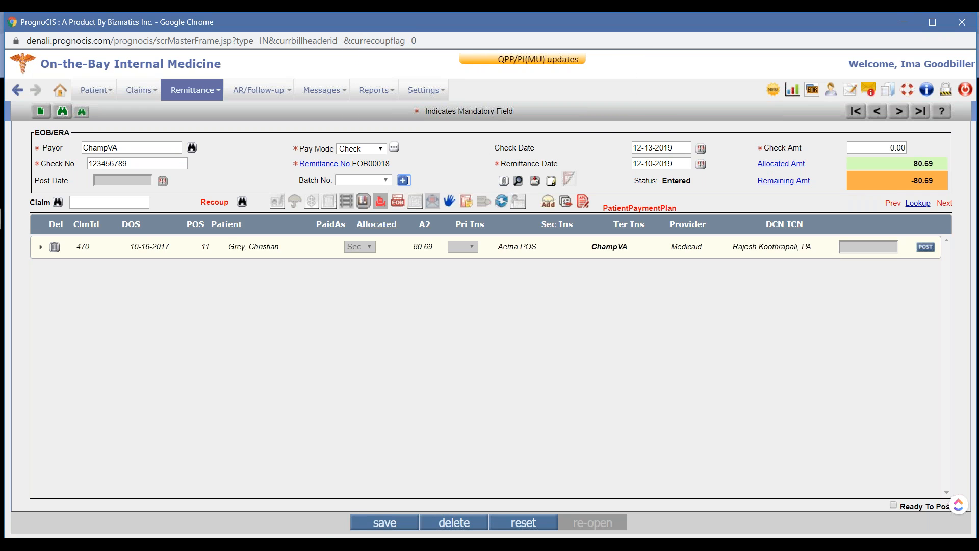
click(384, 521)
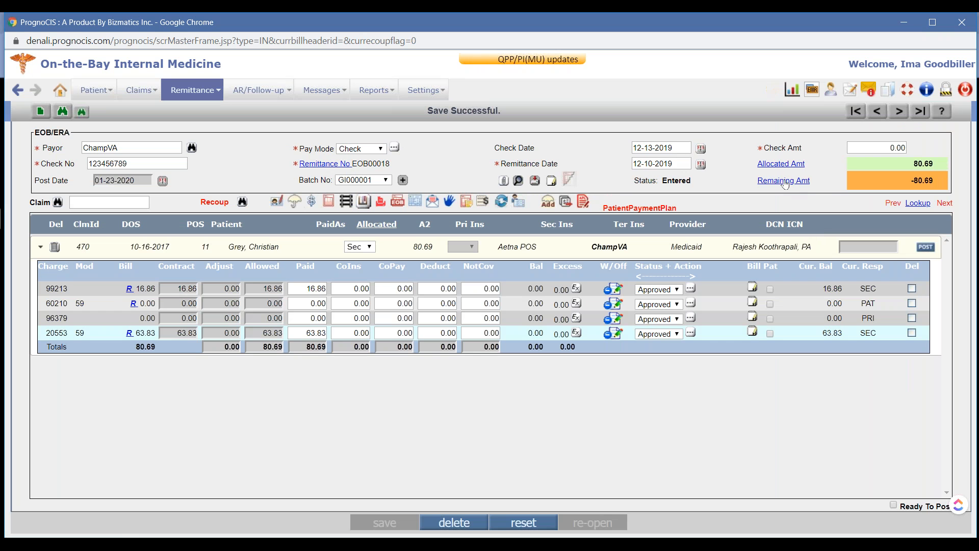
Check the remaining amount's assignment without changing it, re-enter the payor as Champ VA, and save the remittance
click(784, 181)
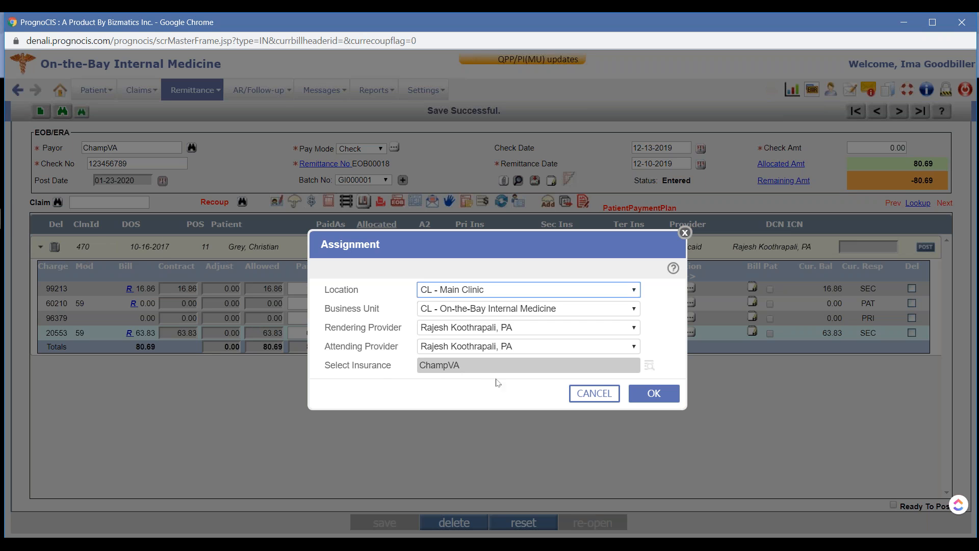
click(594, 393)
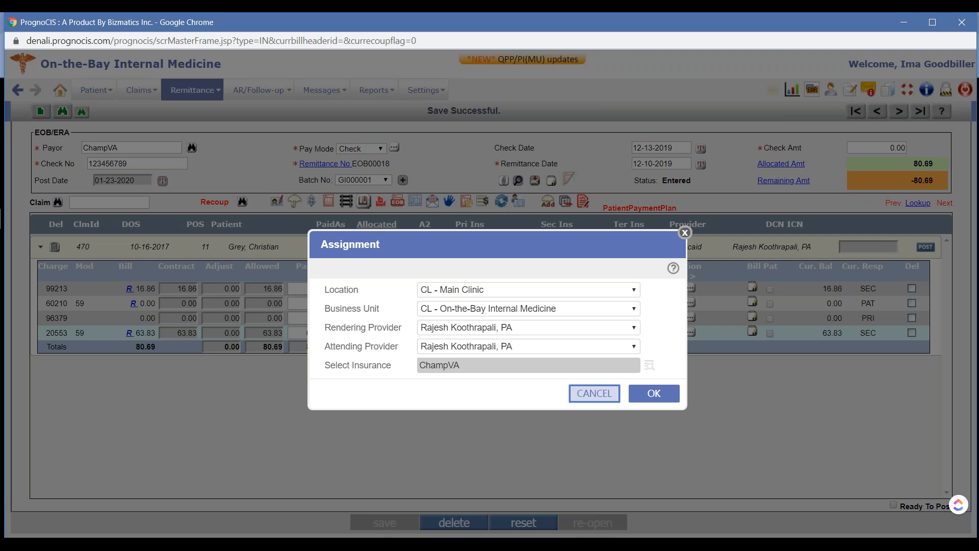
click(134, 147)
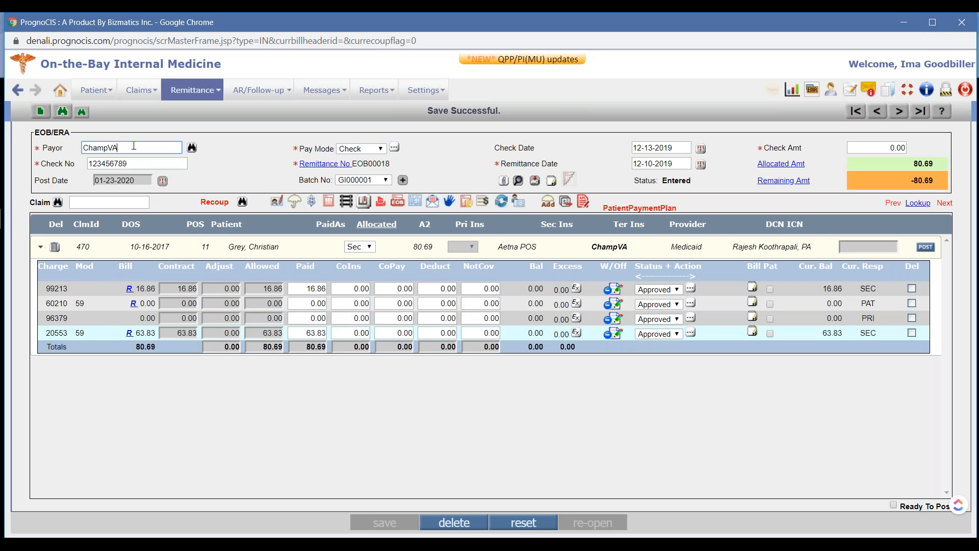
key(BackSpace)
key(BackSpace)
text(va)
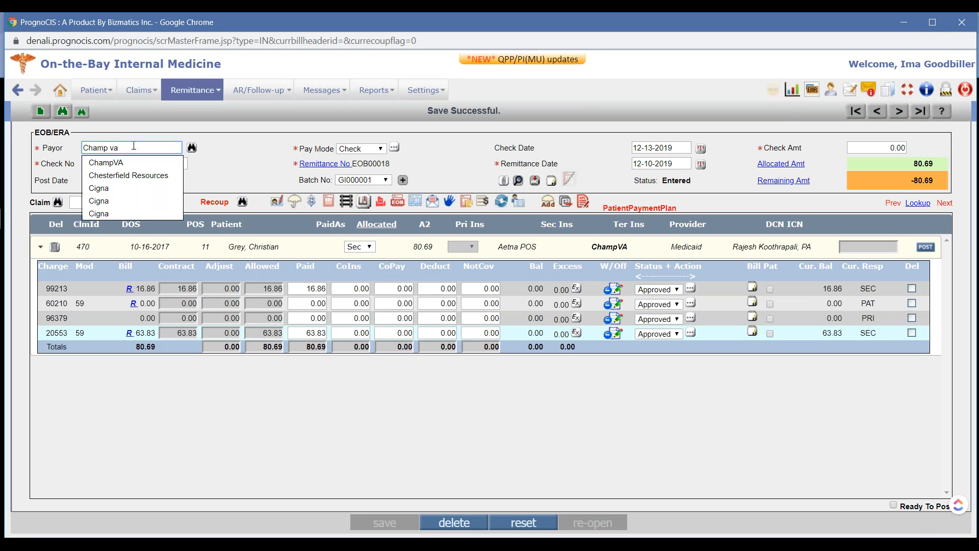
key(BackSpace)
key(BackSpace)
key(BackSpace)
text(VA)
key(Tab)
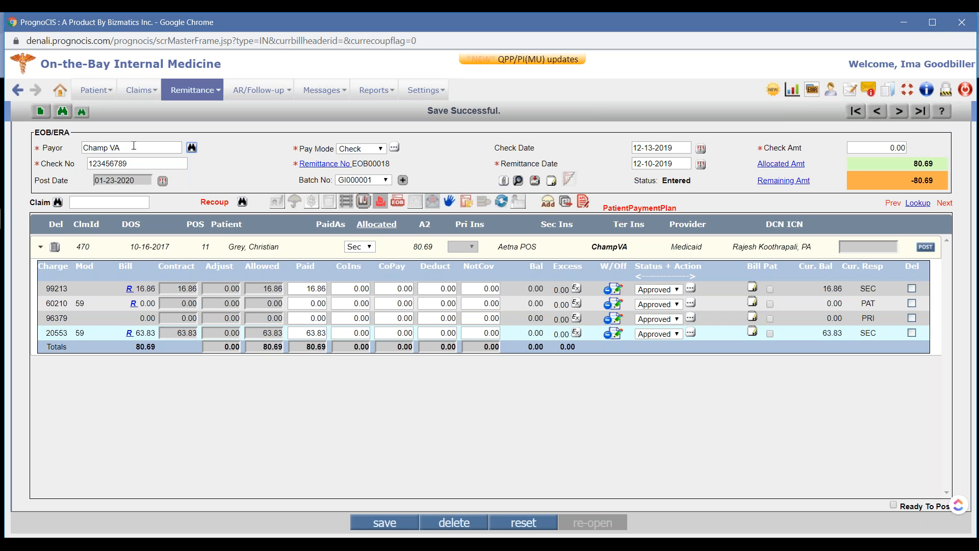
click(382, 523)
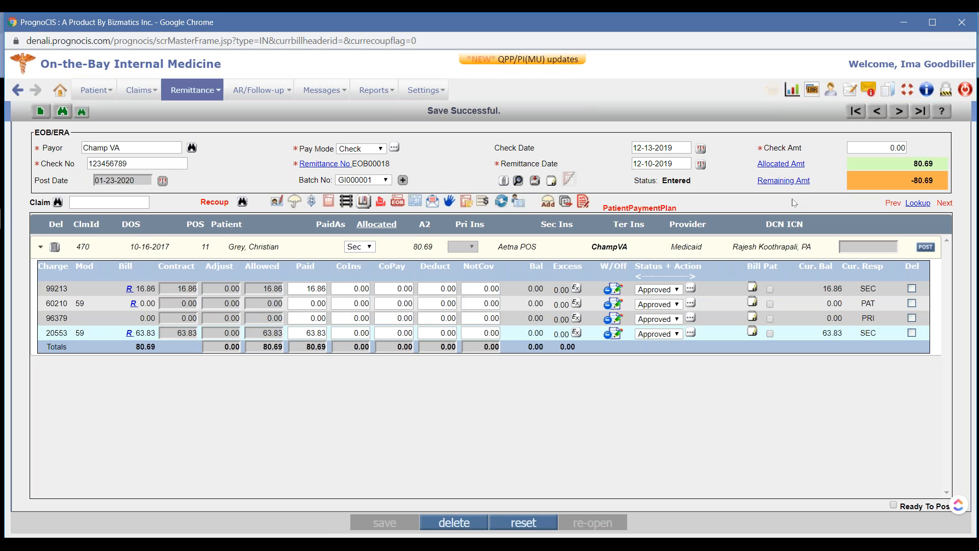
Assign the ChampVA remittance's remaining amount to the insurance AETNA (recoups/refunds only) and save the remittance
click(791, 184)
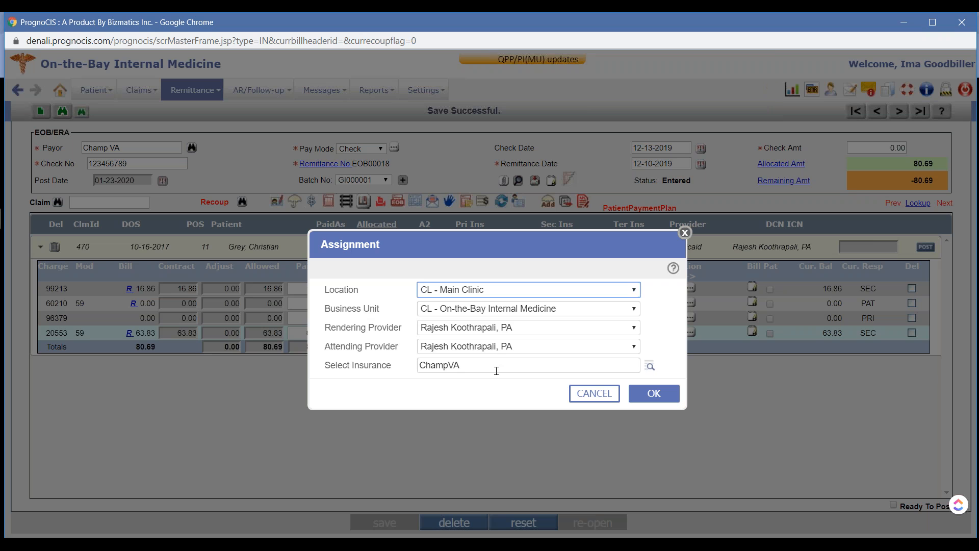
click(649, 365)
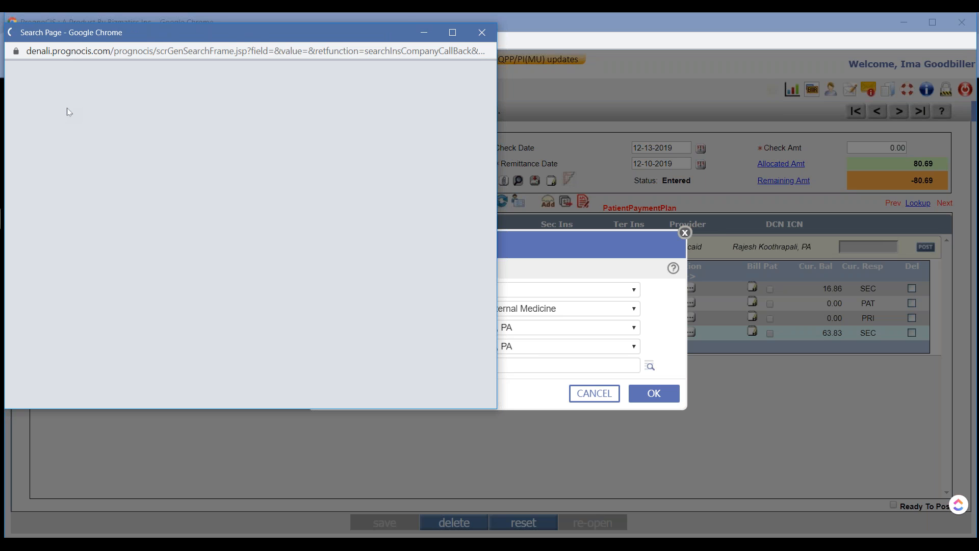
text(EWC)
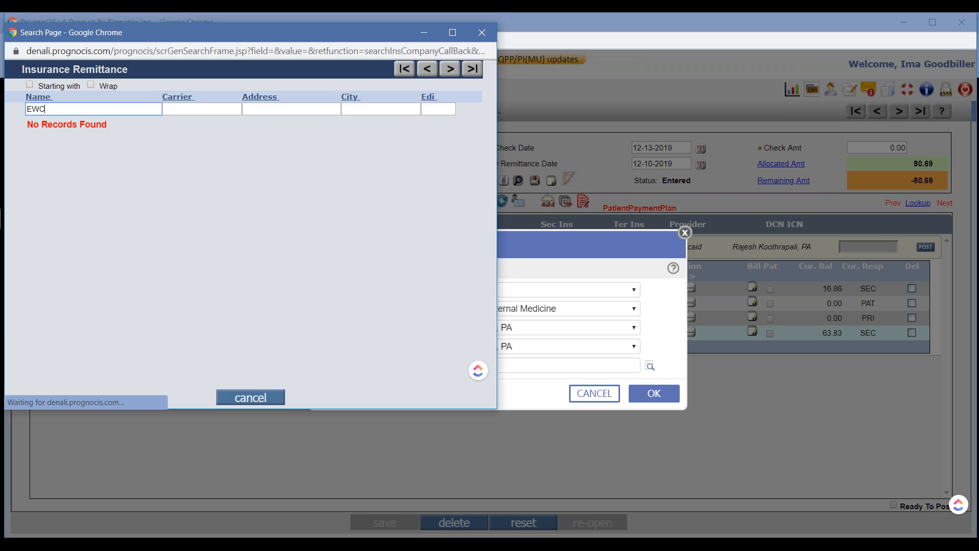
key(BackSpace)
key(BackSpace)
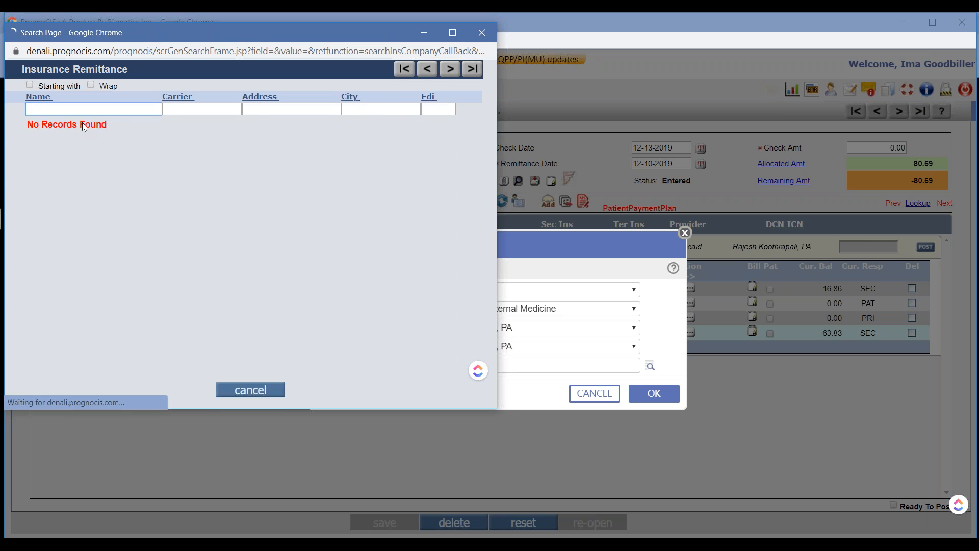
text(REC)
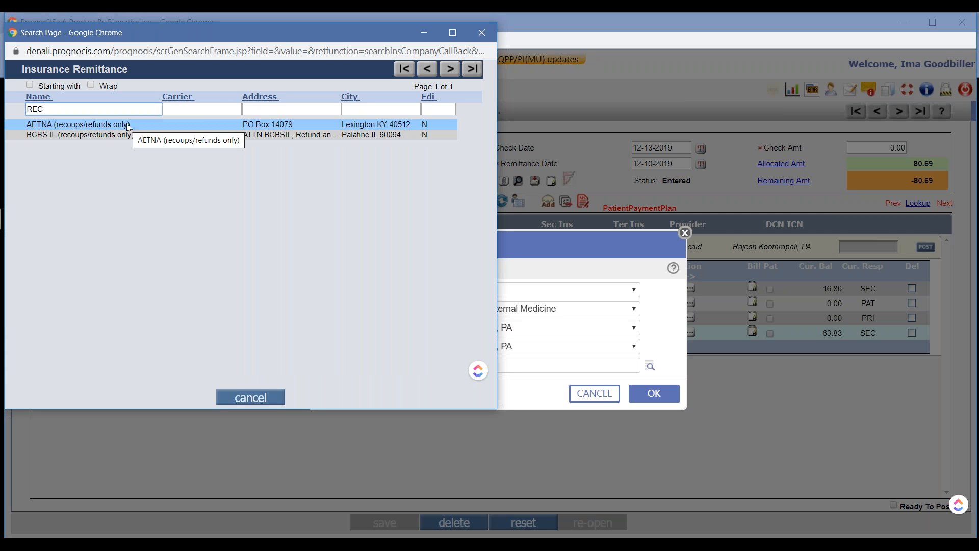
click(77, 125)
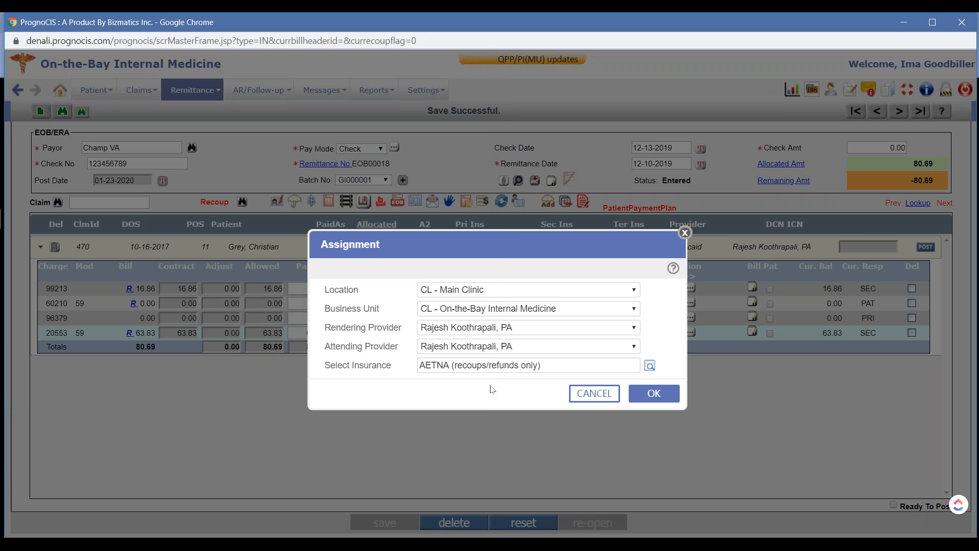
click(655, 397)
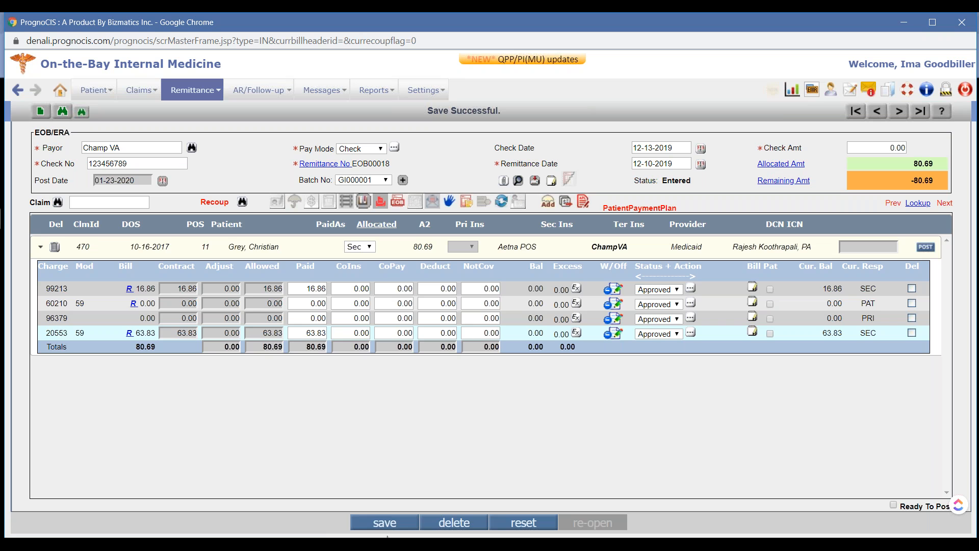
click(391, 525)
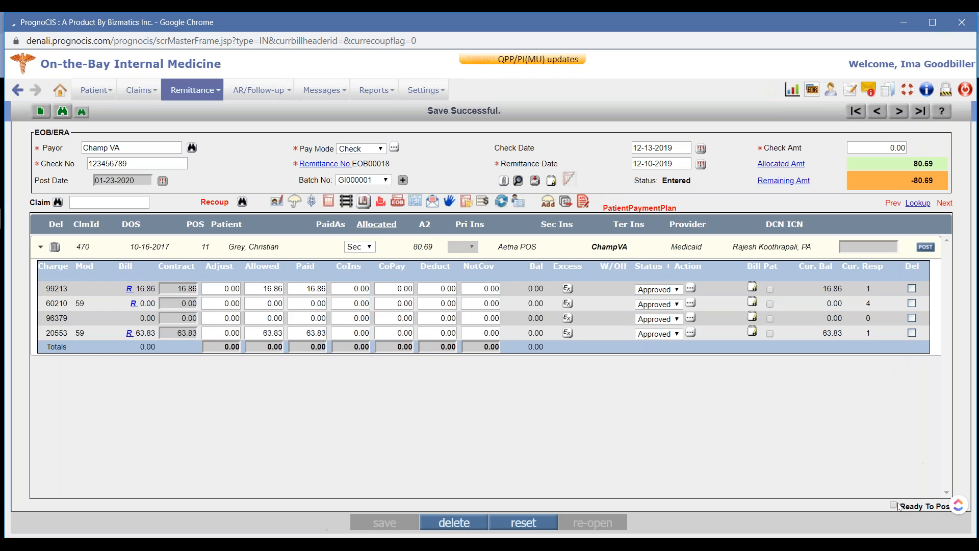
Mark the ChampVA remittance as ready to post, save it, and agree to use the advance for the payment
click(893, 506)
click(385, 523)
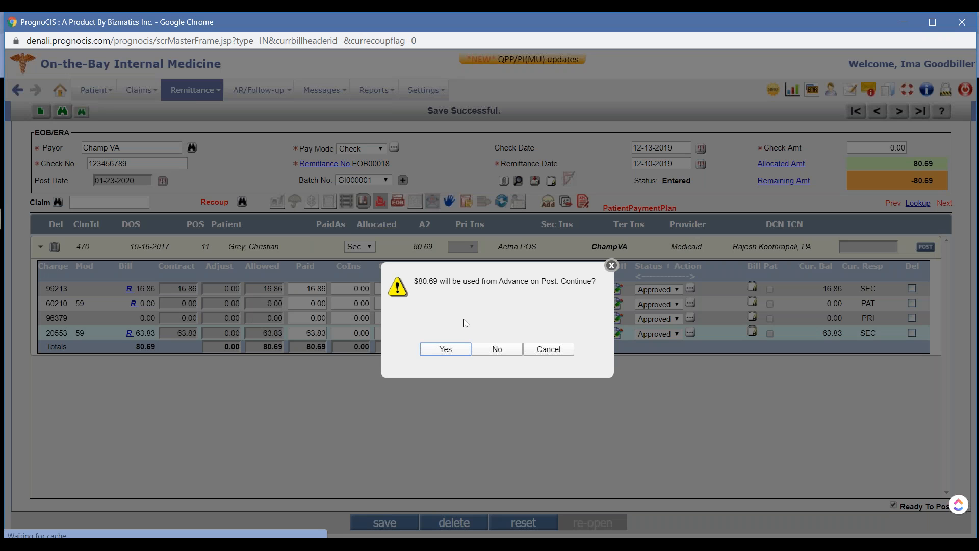
click(455, 348)
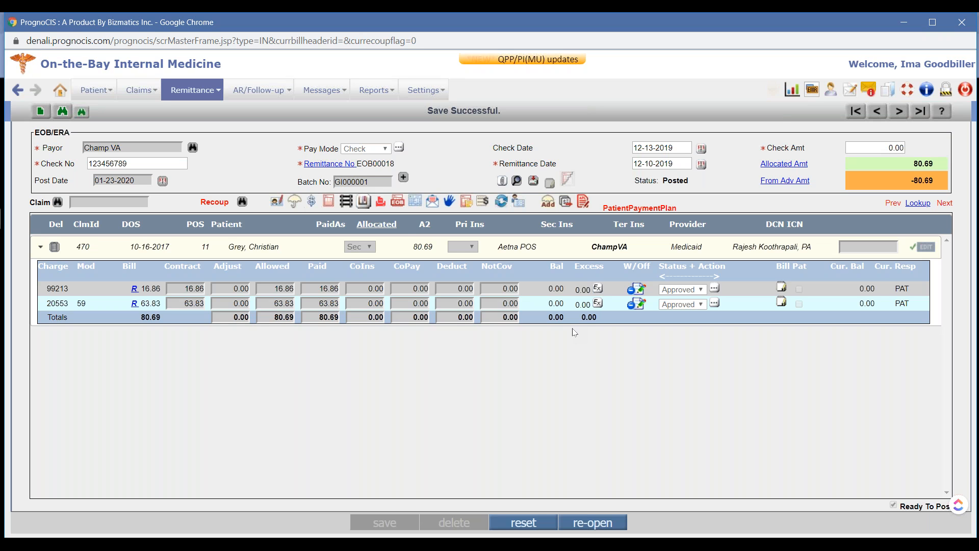
double_click(138, 162)
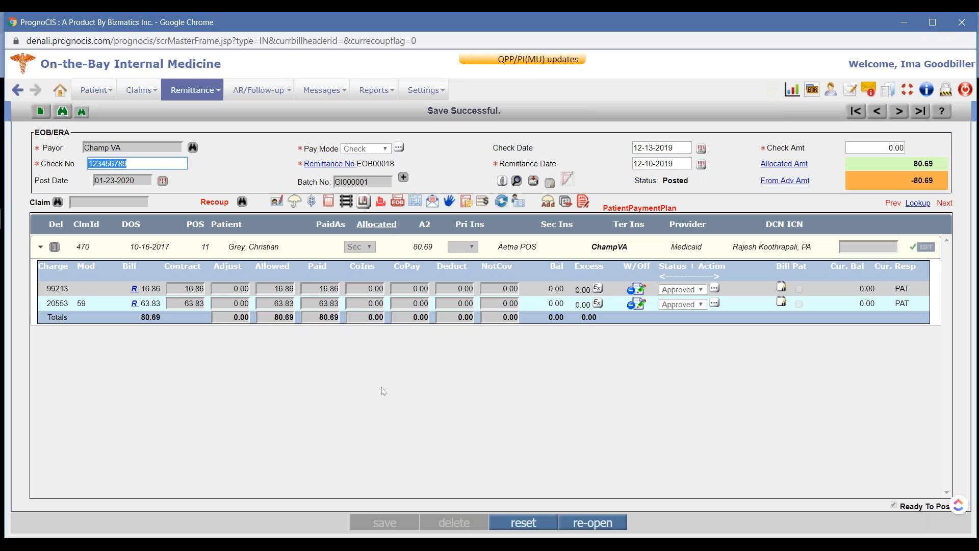
click(294, 394)
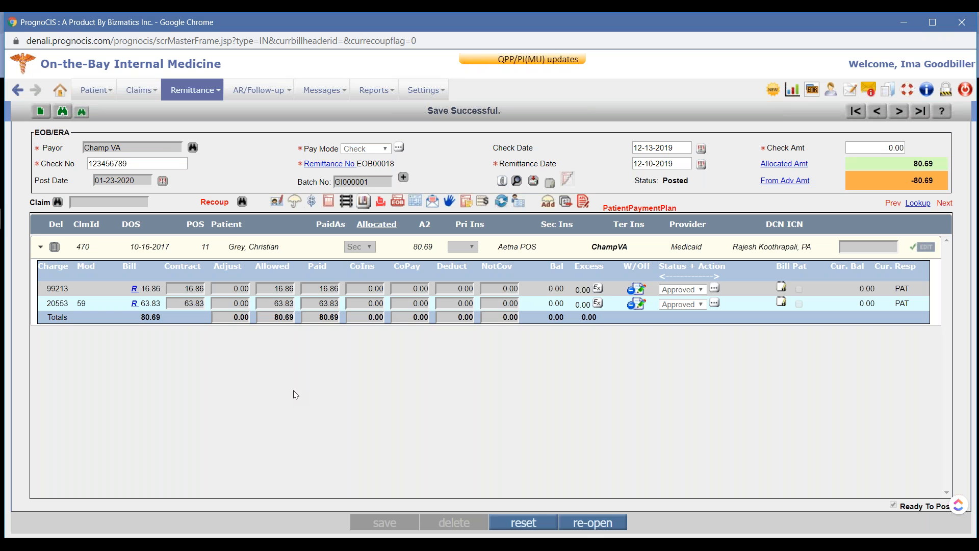
key(super+Tab)
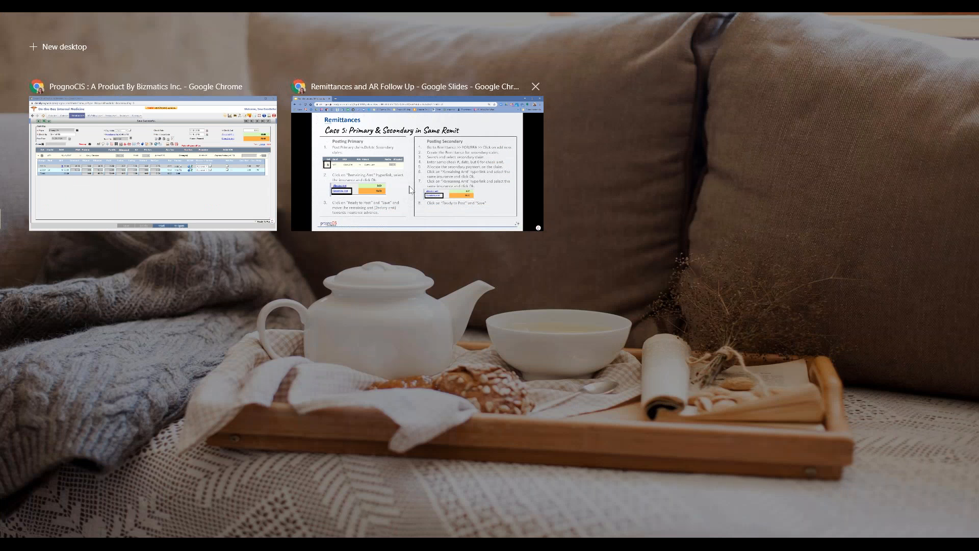
click(410, 190)
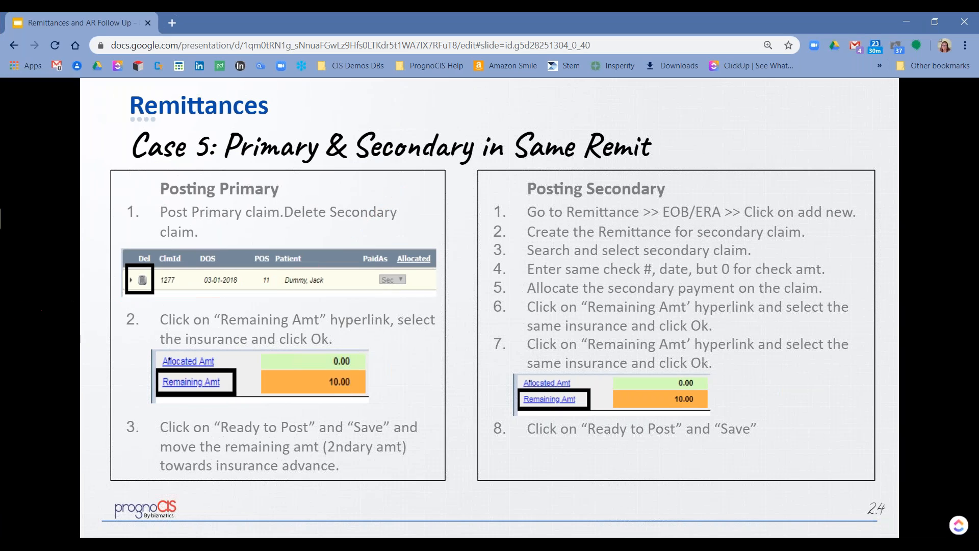
key(Right)
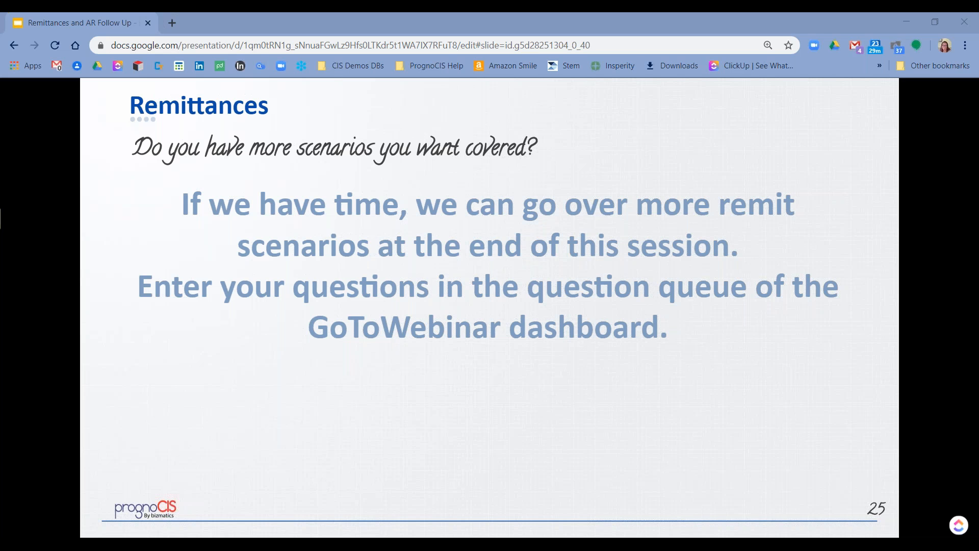
key(Right)
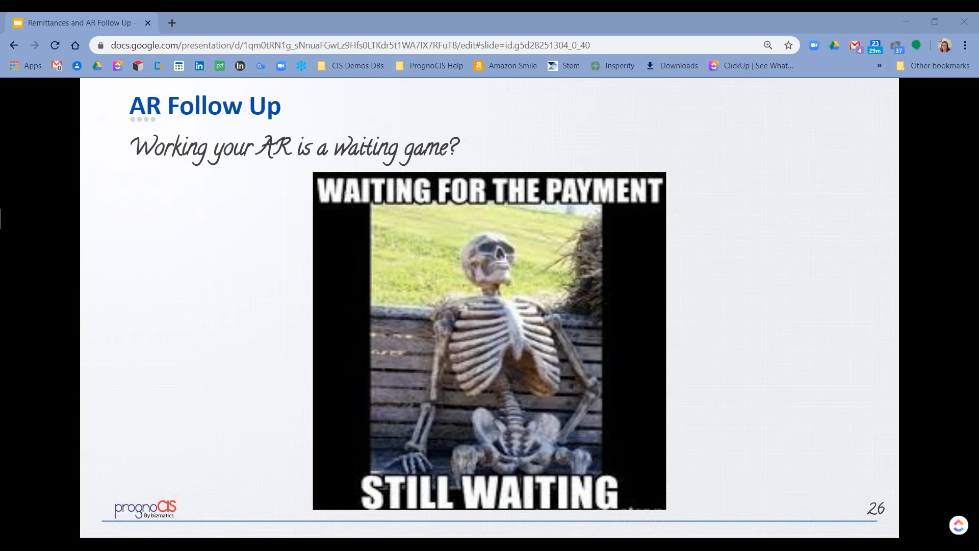
key(Right)
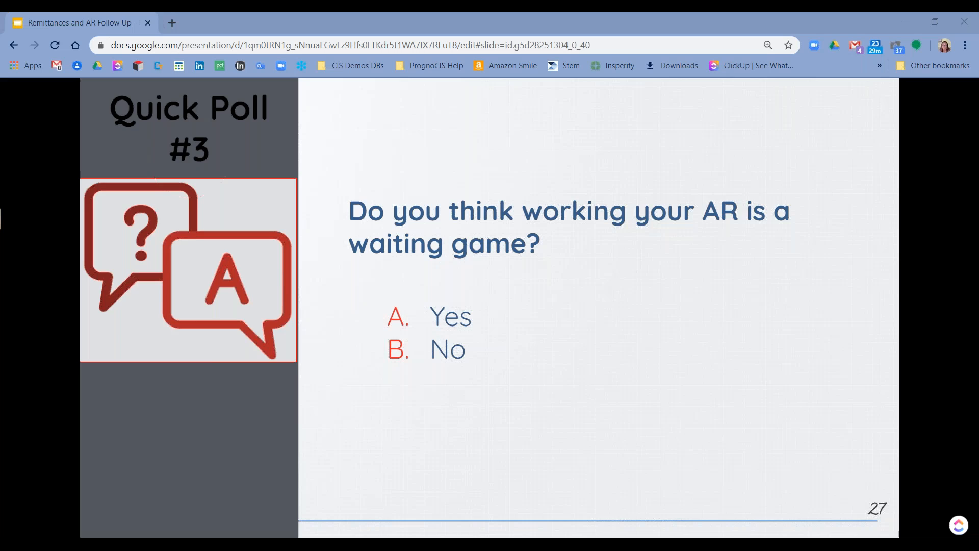
key(Right)
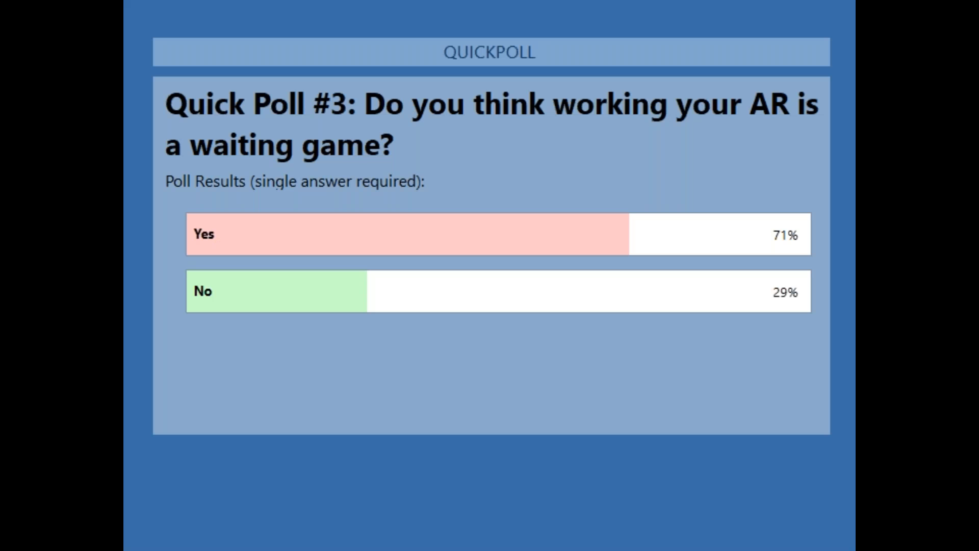
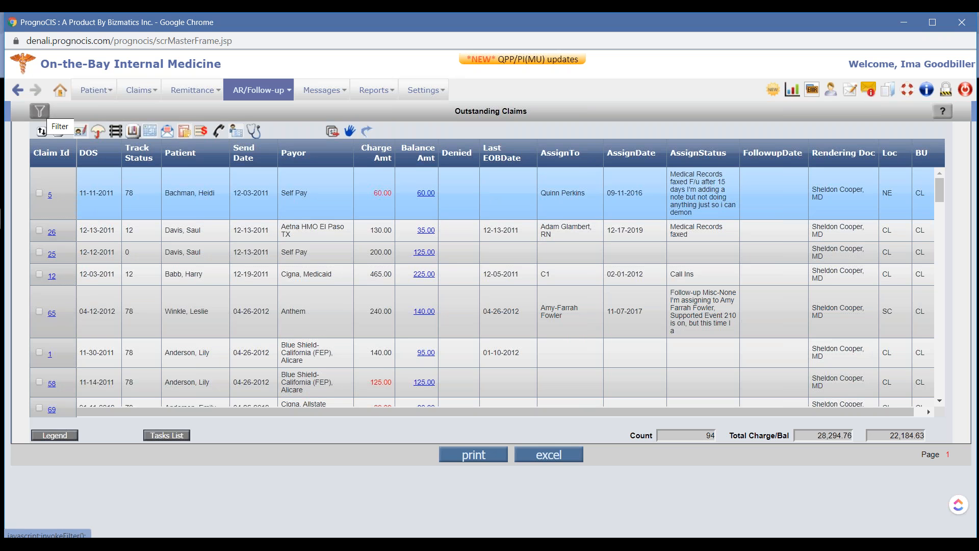
Filter the outstanding claims to responsibility Pri/Sec/Ter with payment status No Payment
click(40, 110)
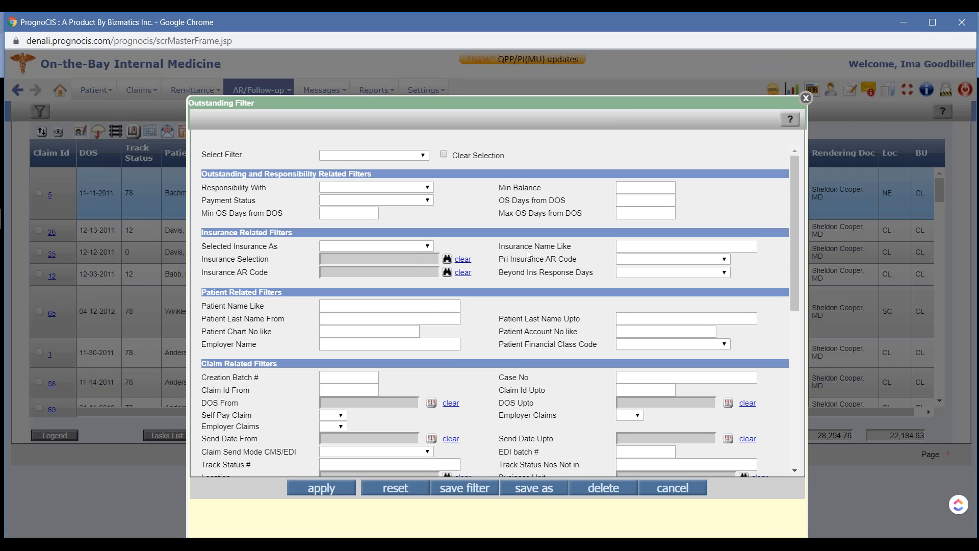
click(431, 188)
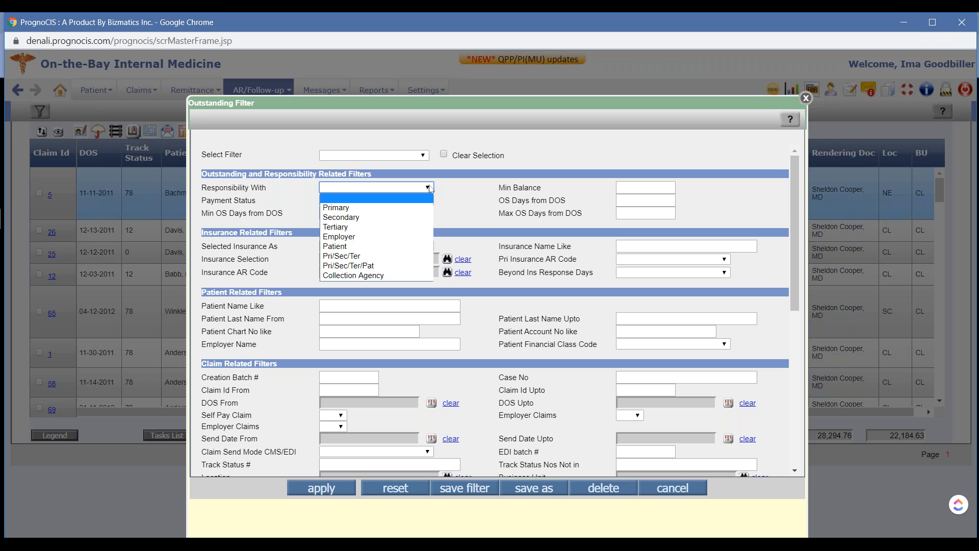
click(370, 257)
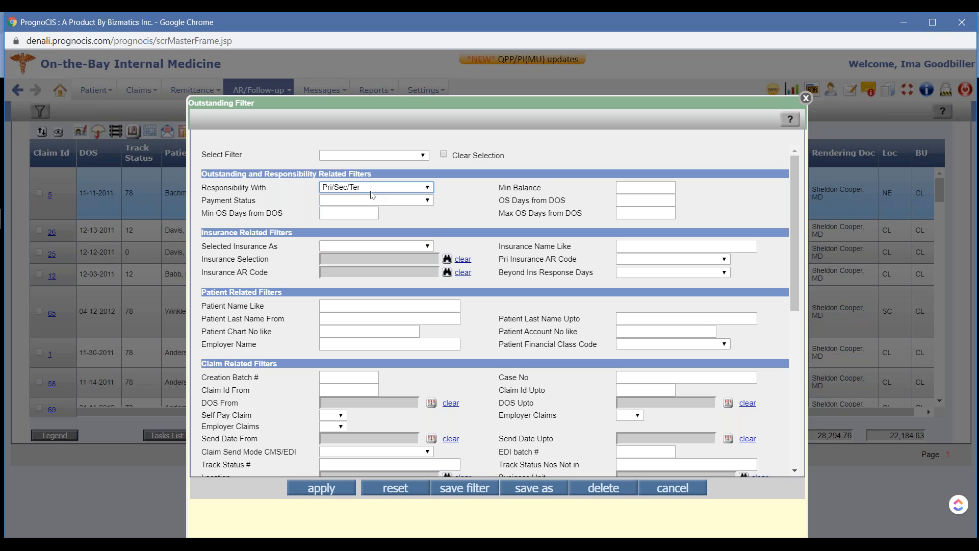
click(428, 203)
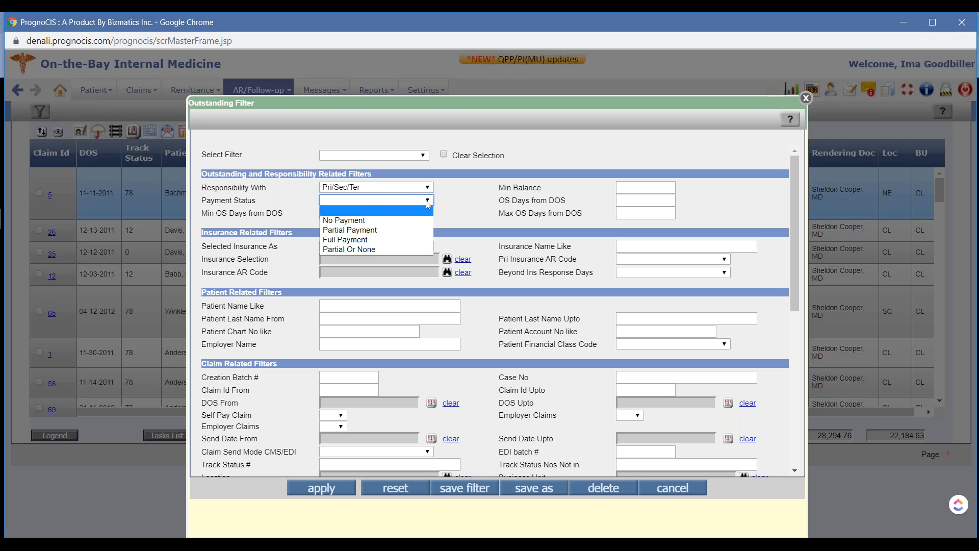
click(374, 224)
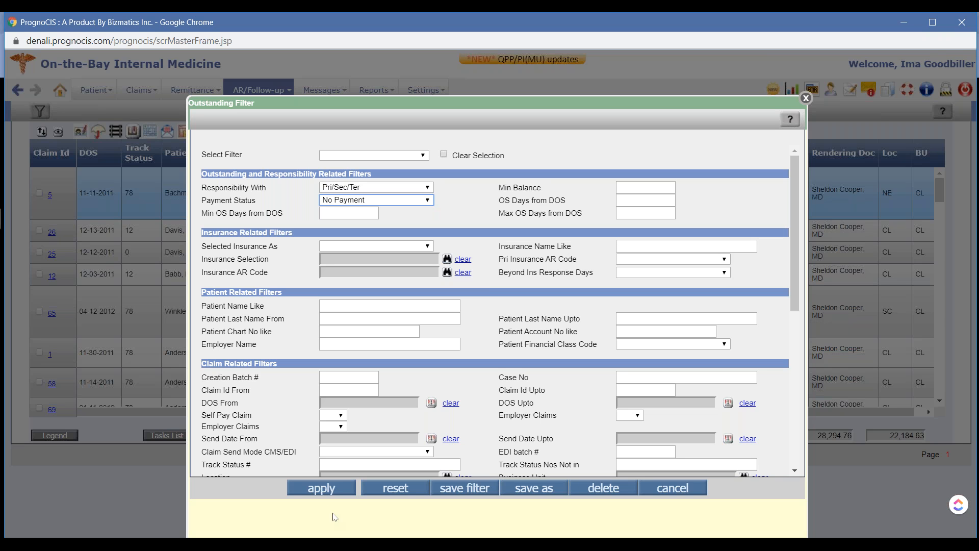
click(324, 494)
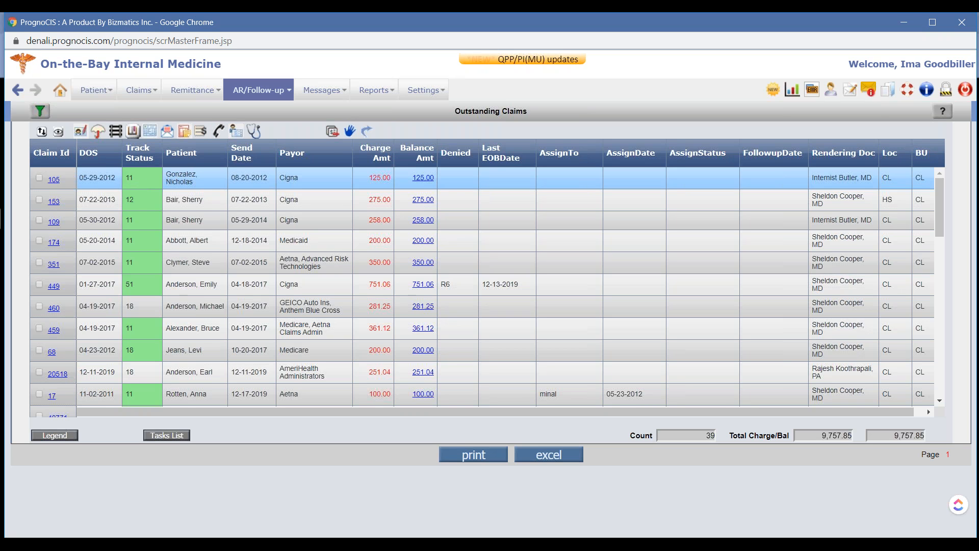
Look through the track status legend, including Sent by Edi and 277 Accepted, and close it
click(56, 437)
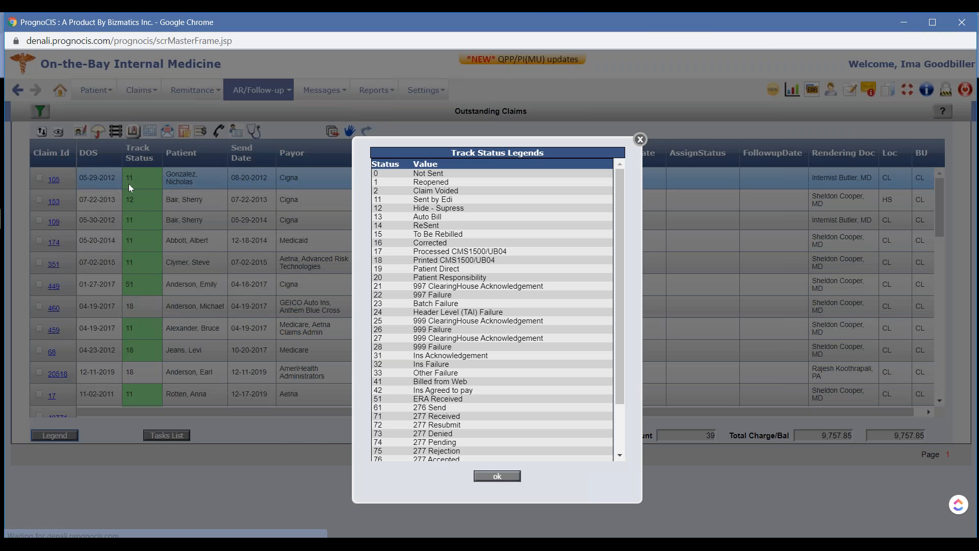
drag(463, 201, 373, 143)
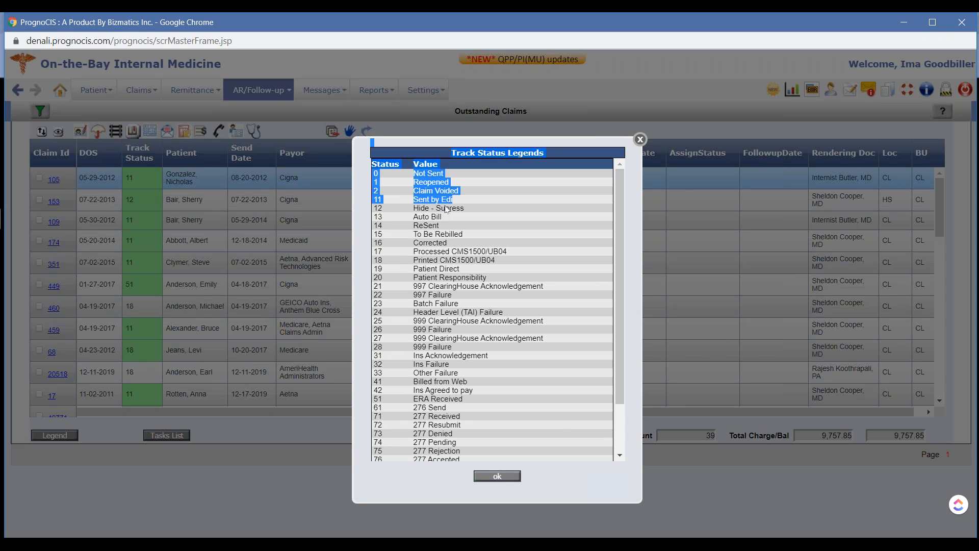
click(479, 202)
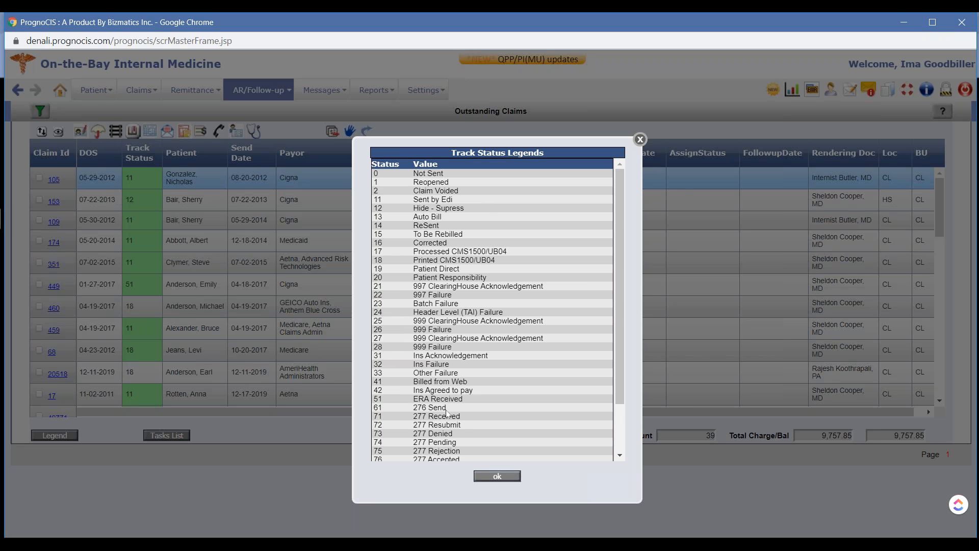
scroll(463, 413, down, 3)
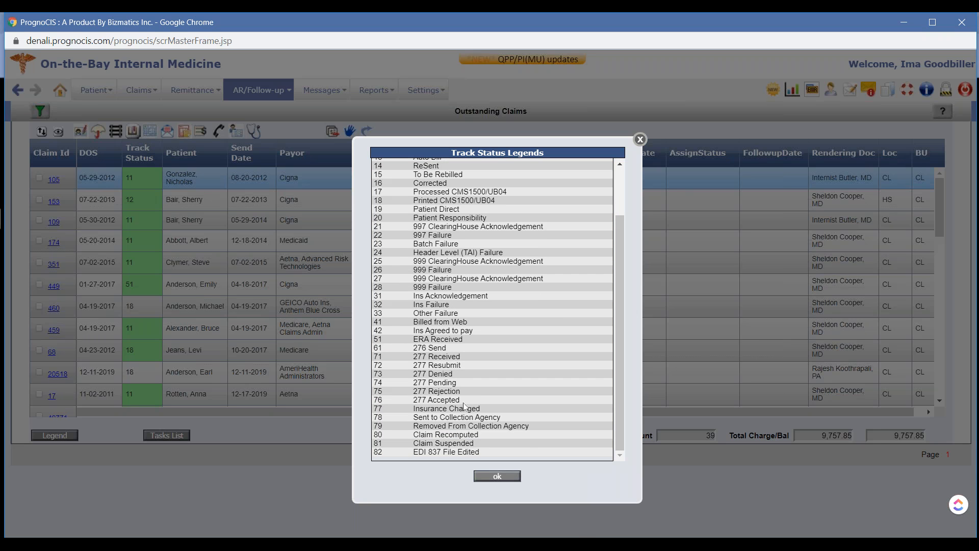
drag(460, 401, 376, 406)
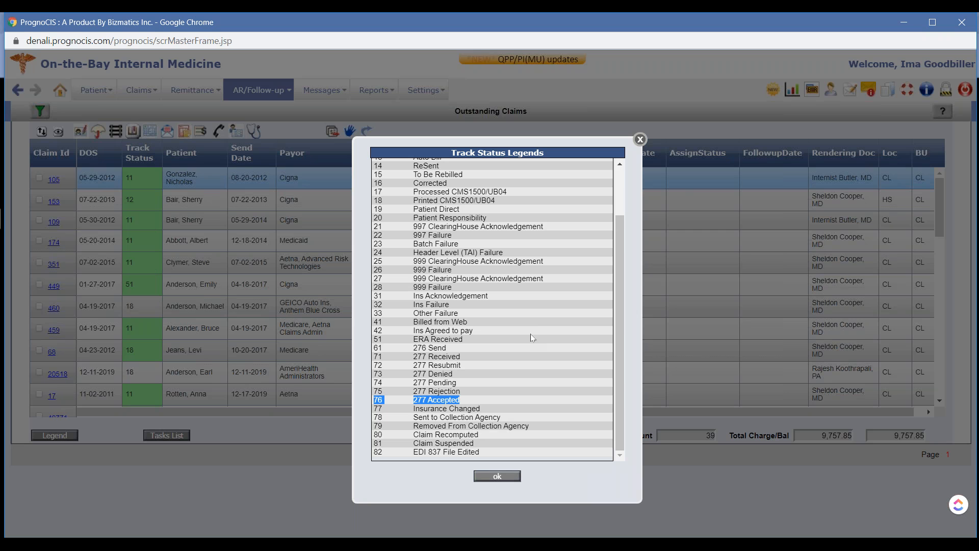
click(640, 139)
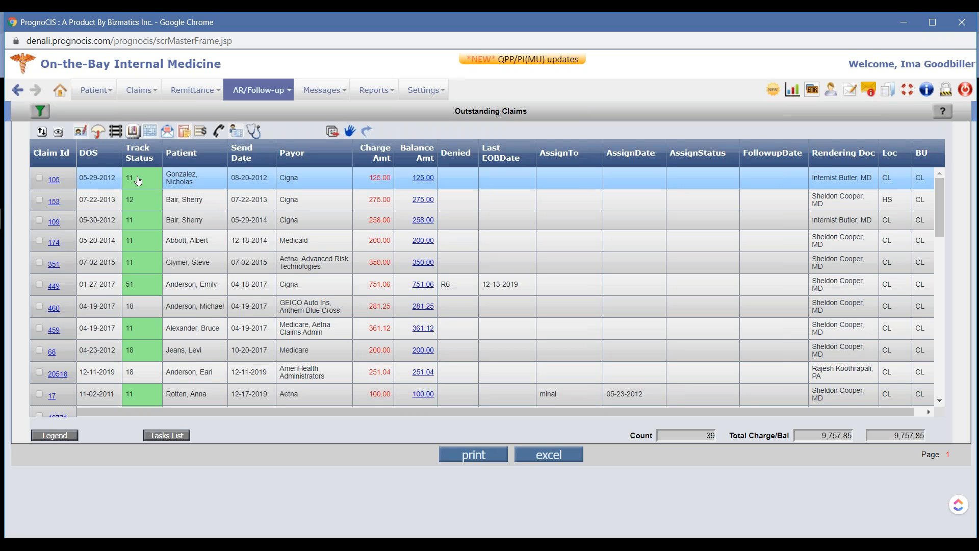
Review the first claim's patient insurance and the Cigna company record, and close both without changes
click(100, 133)
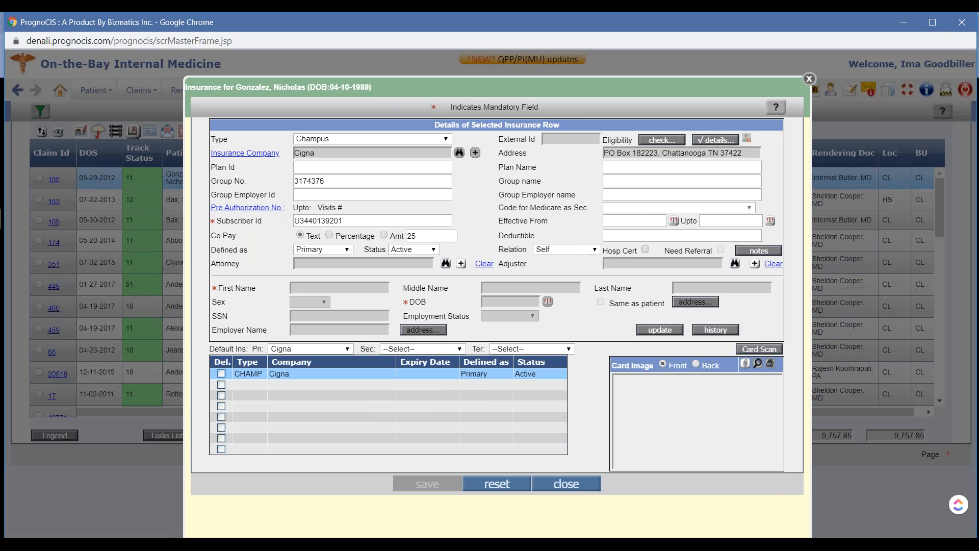
click(245, 153)
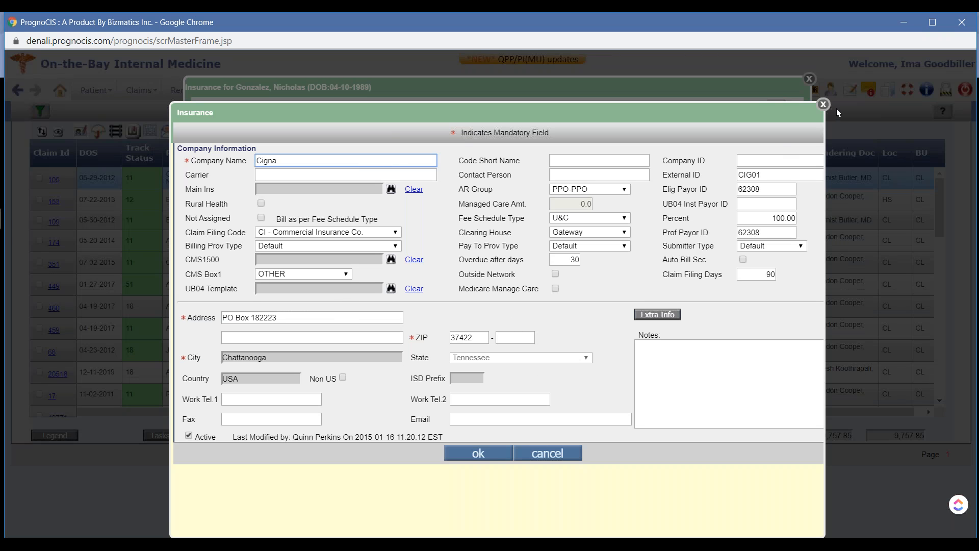
click(823, 105)
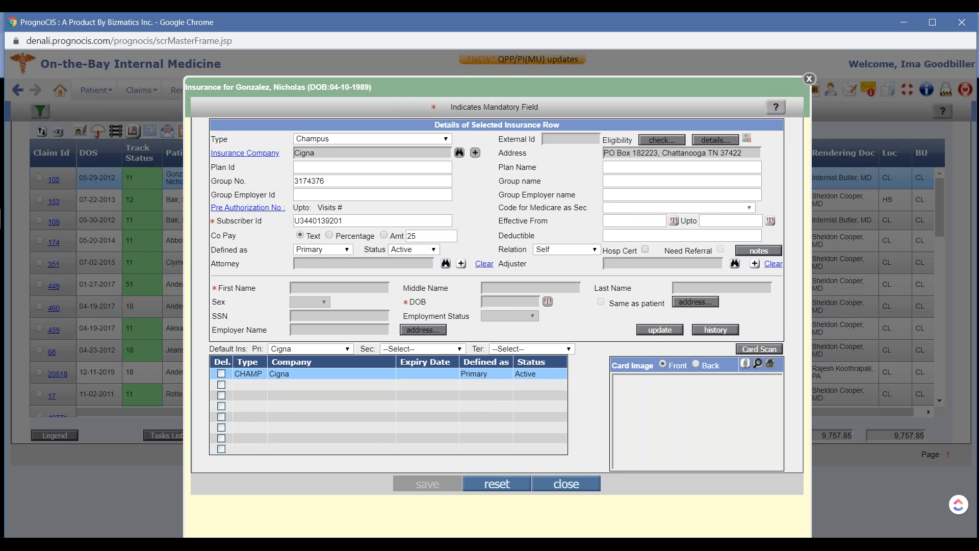
click(810, 79)
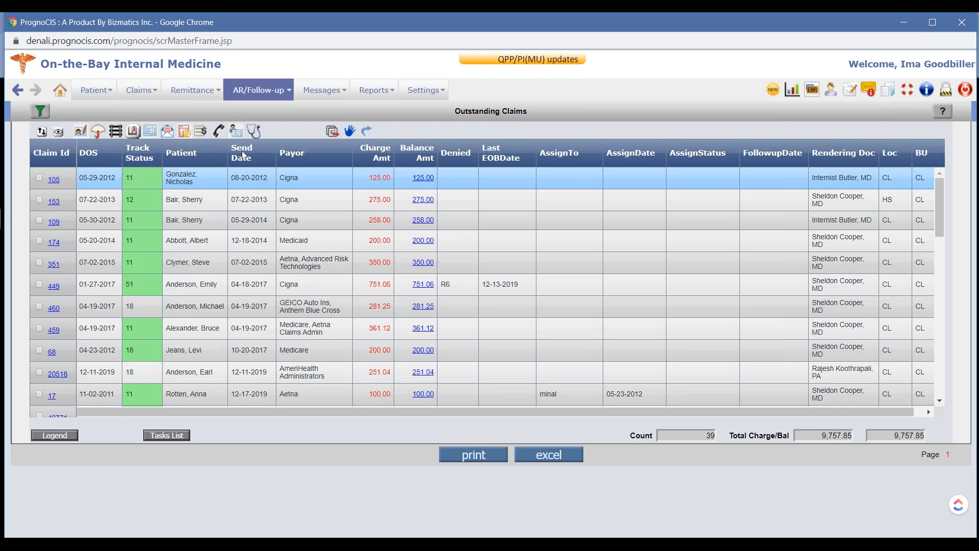
drag(232, 144, 253, 165)
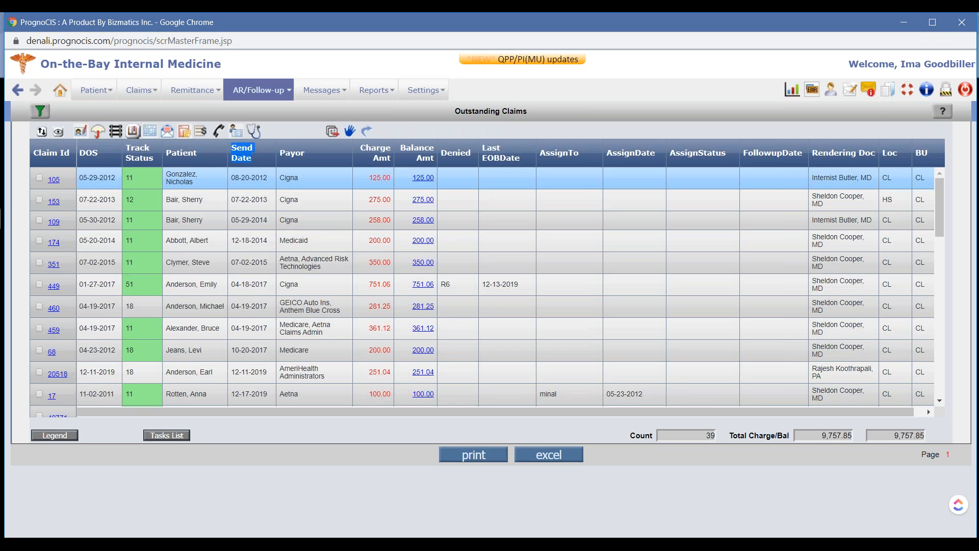
click(192, 90)
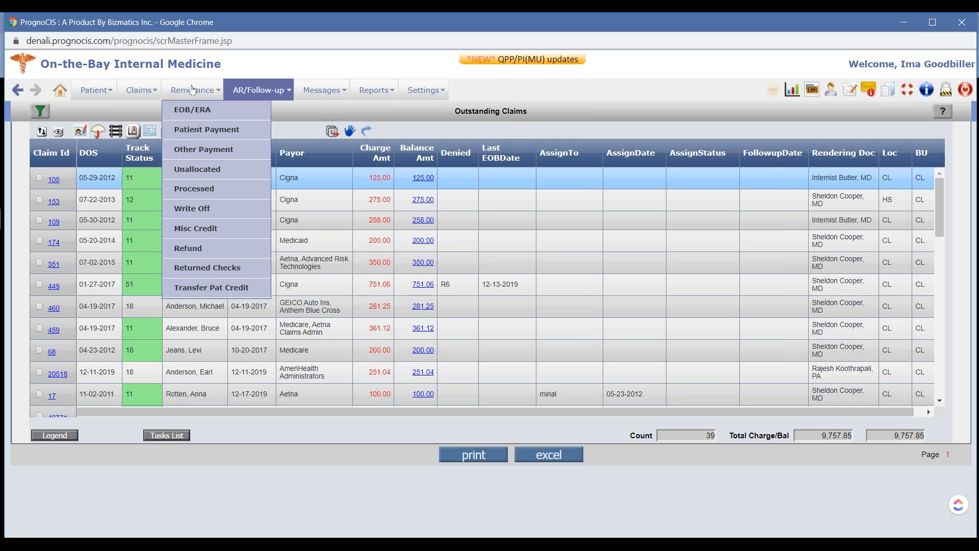
mouse_move(244, 209)
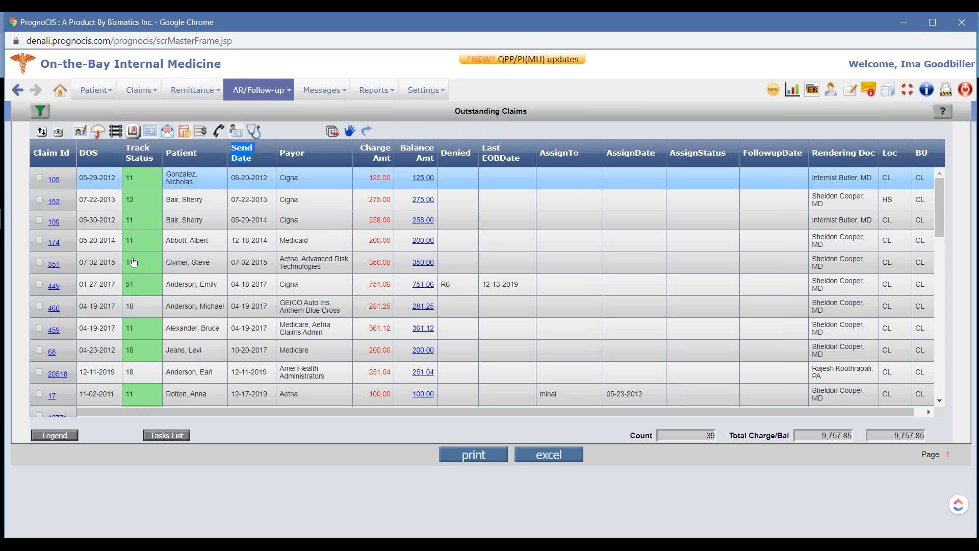
mouse_move(258, 91)
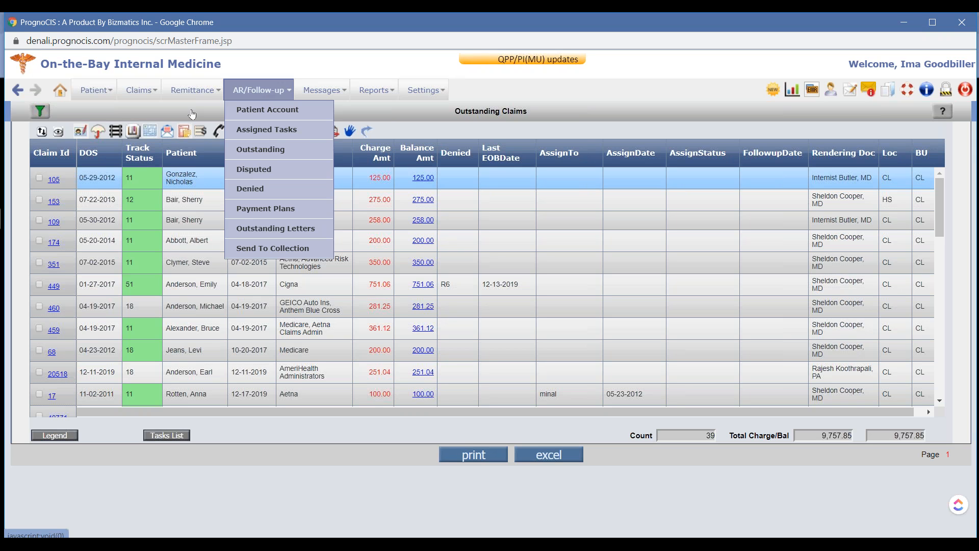
click(267, 110)
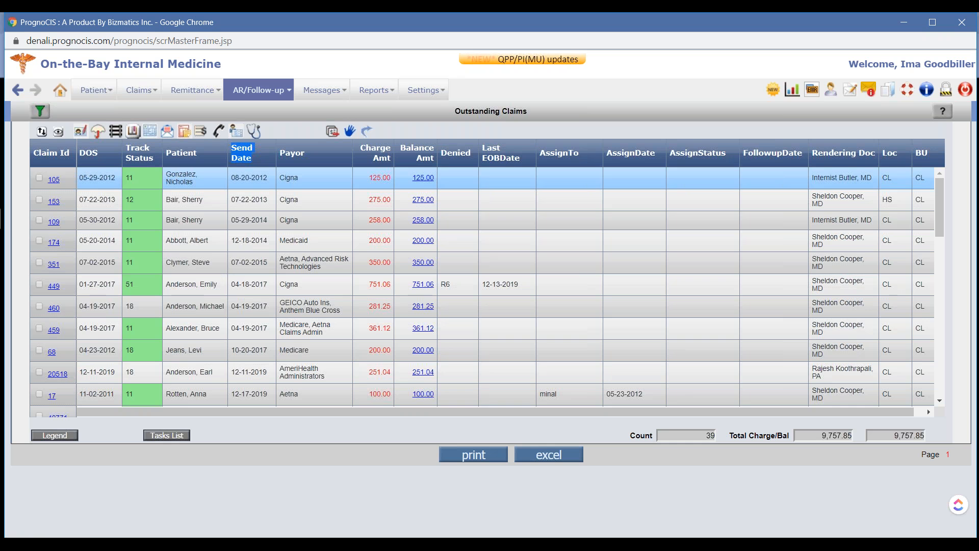
Narrow the outstanding claims filter to insurance names like aetna and apply it
click(43, 117)
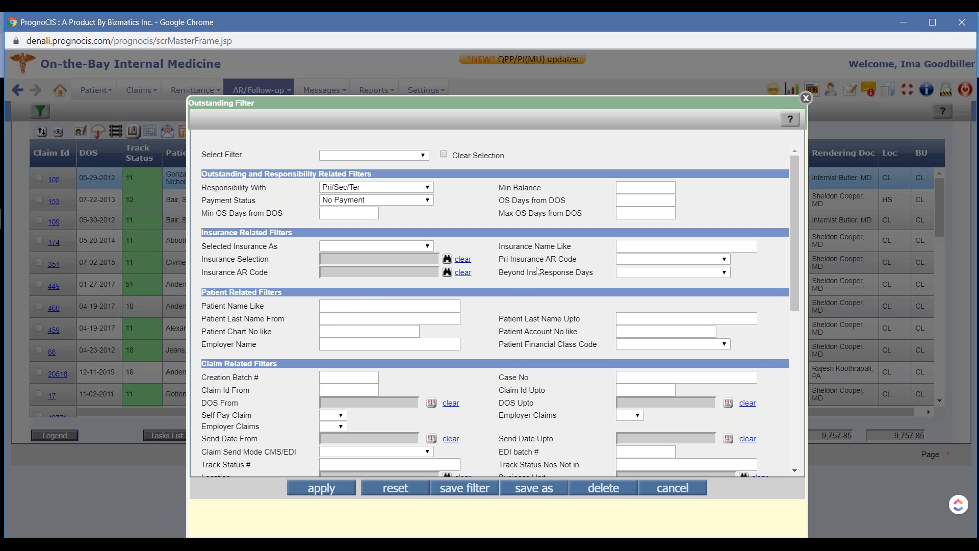
click(631, 246)
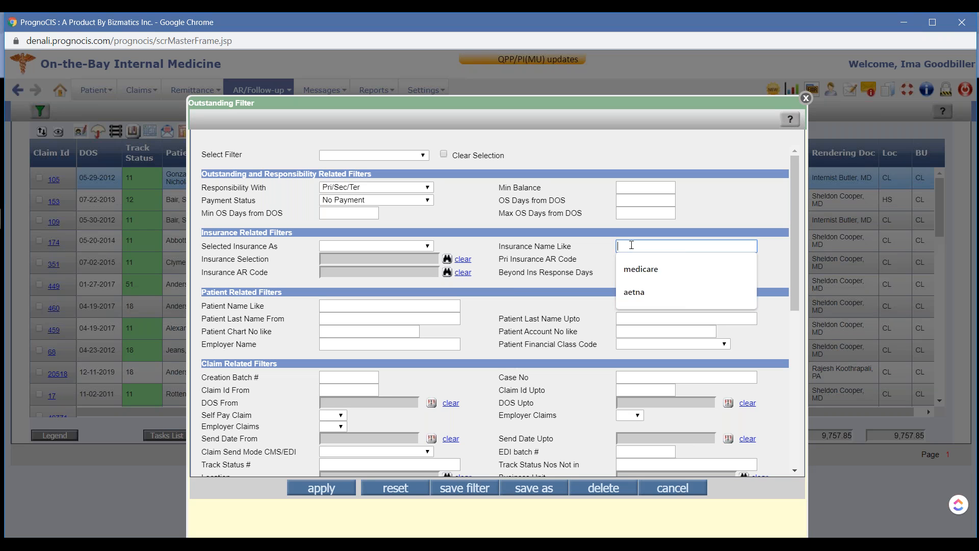
text(aETNA)
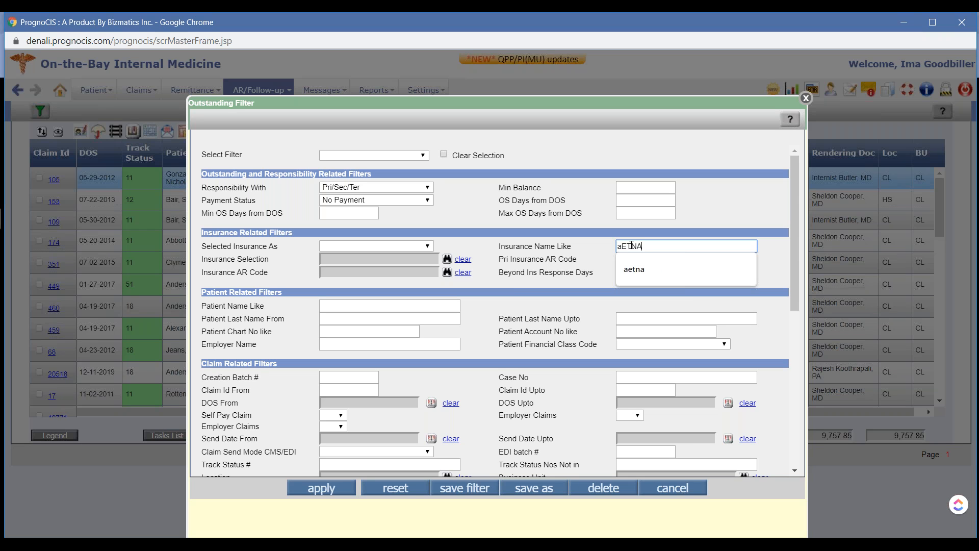
key(Down)
key(Return)
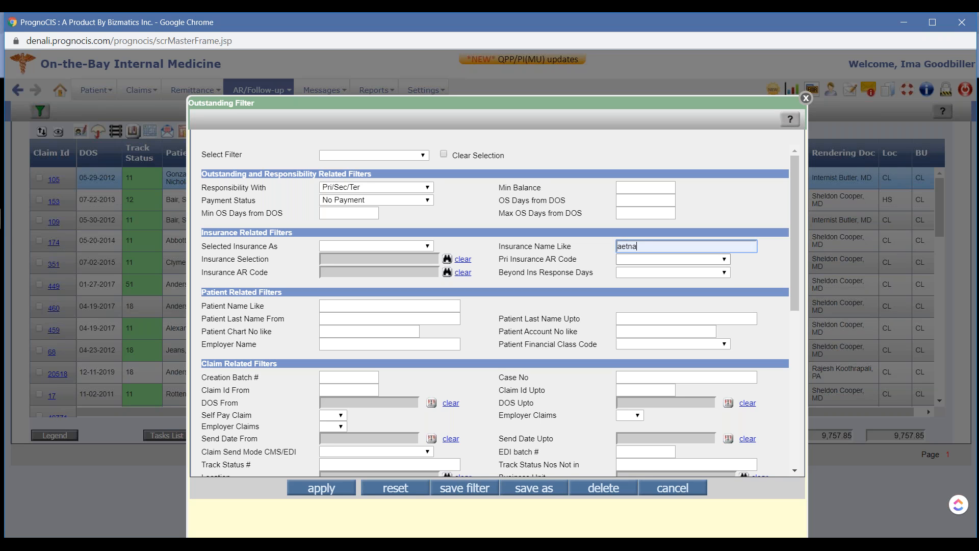
click(321, 490)
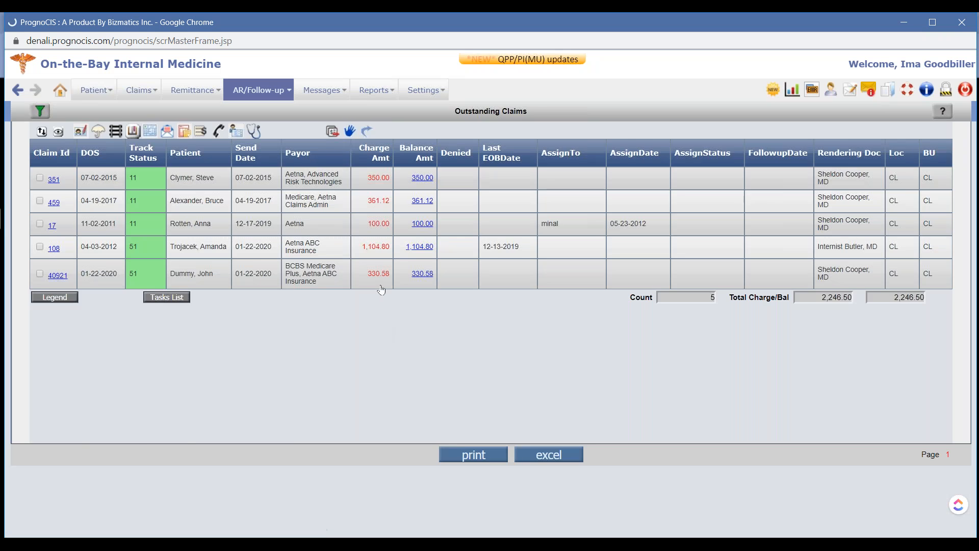
Save the current outstanding claims filter under the name AETNA NO PAYS
click(40, 111)
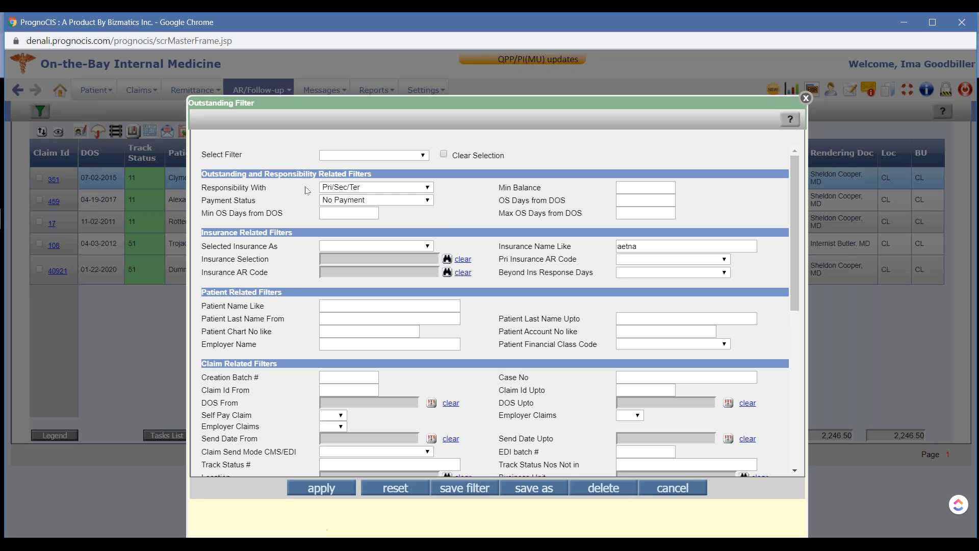
click(465, 489)
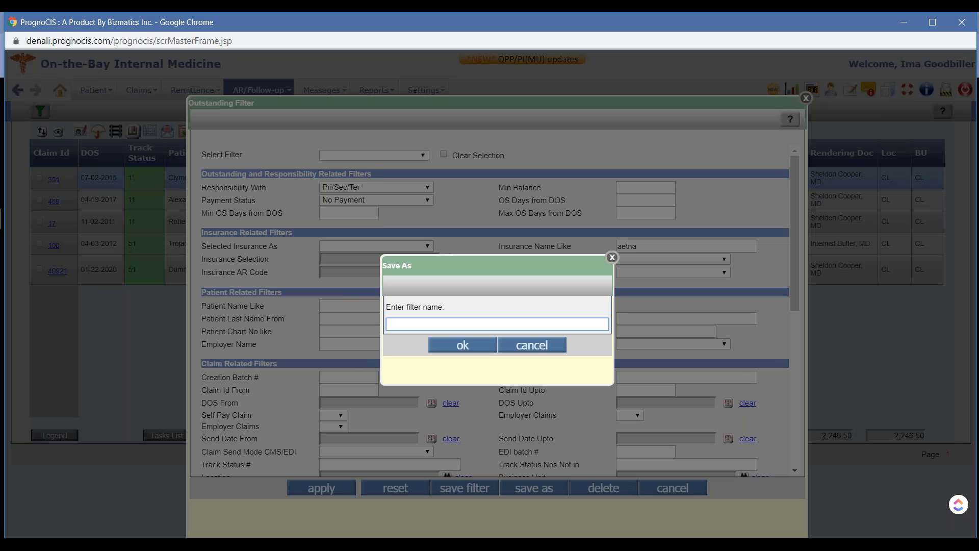
text(aETNA NO PAYS)
click(392, 320)
key(BackSpace)
text(A)
click(452, 348)
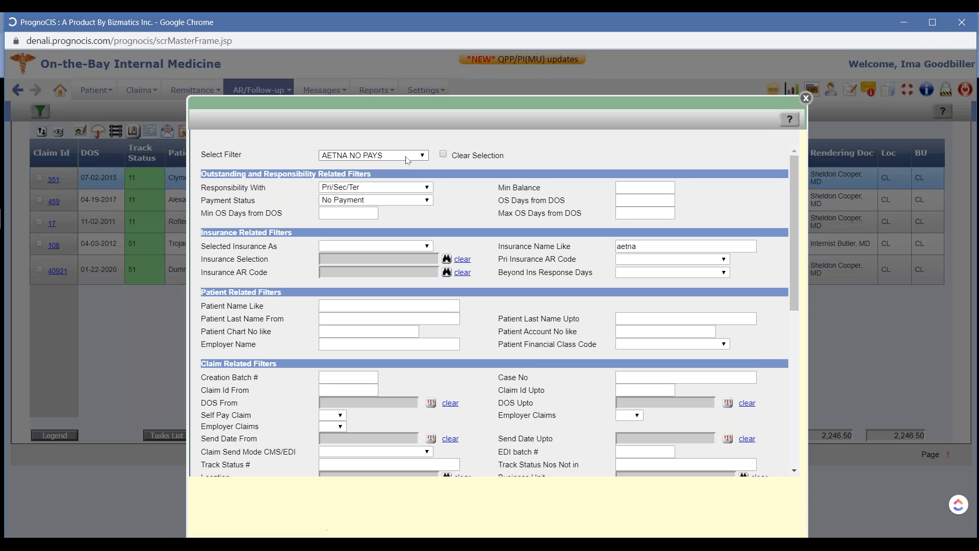
Load the saved filter Ins Resp 91-120, check its outstanding days by send date criterion, and apply it
click(372, 155)
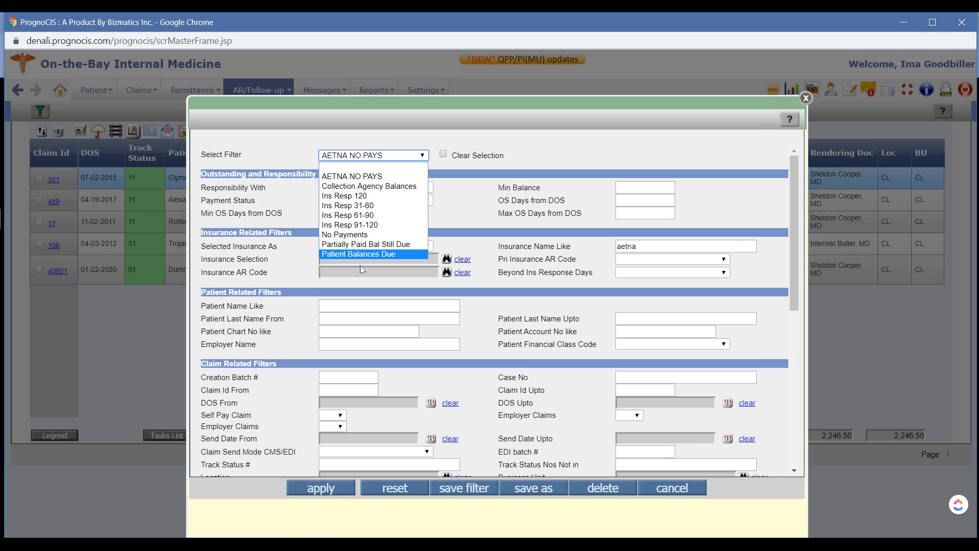
click(372, 225)
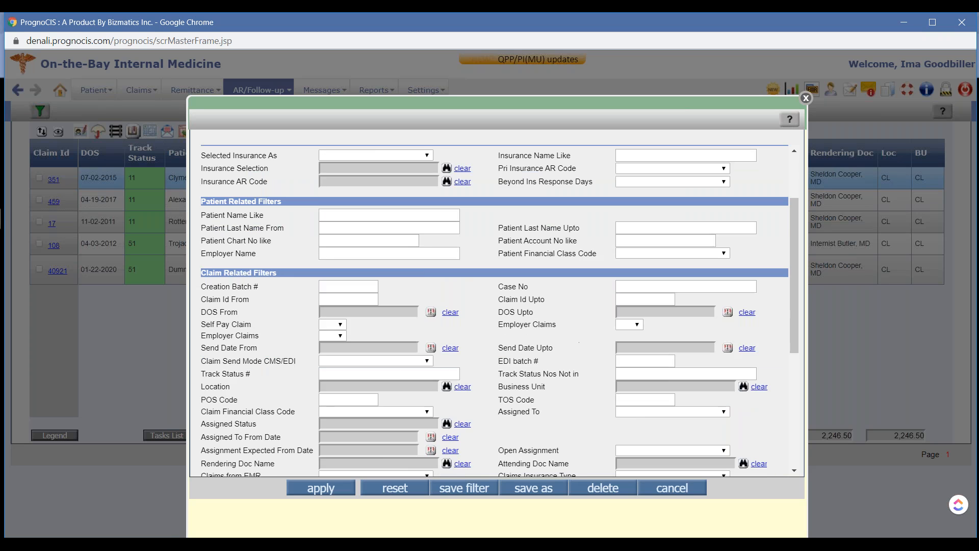
scroll(351, 203, down, 4)
scroll(405, 376, down, 3)
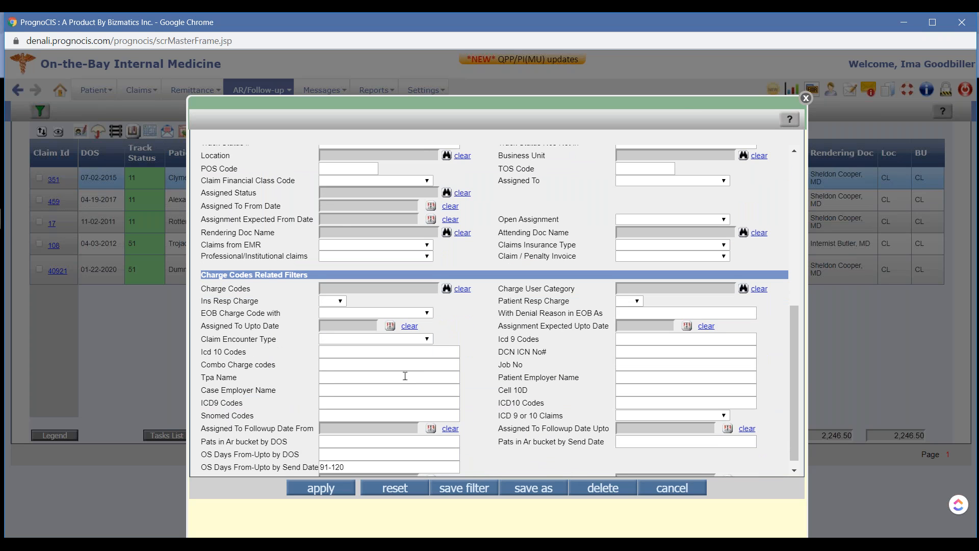
drag(215, 459, 321, 459)
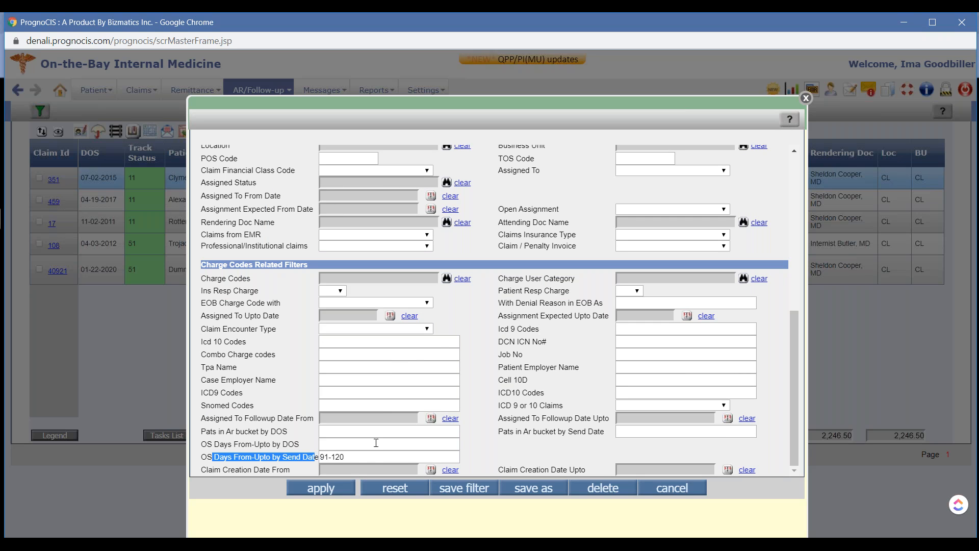
click(321, 495)
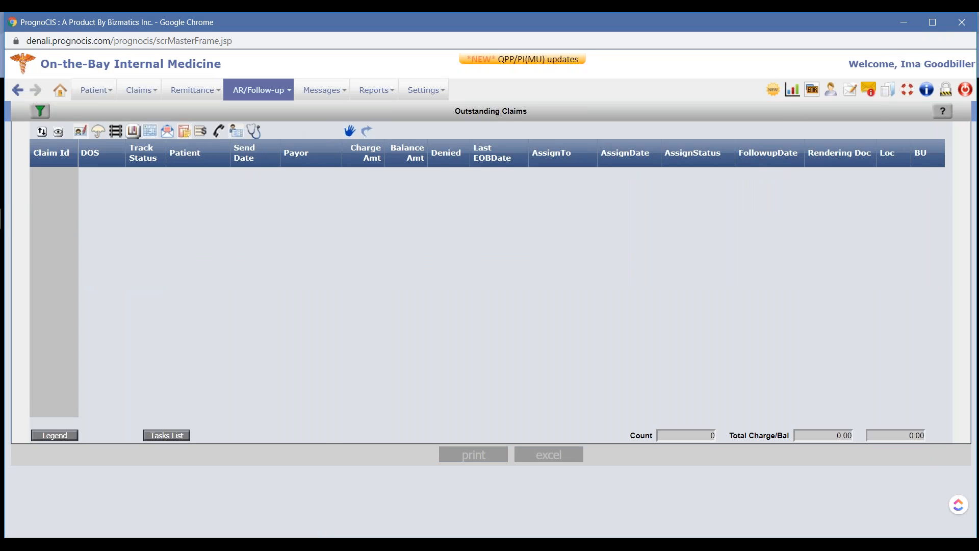
Load the saved outstanding claims filter Ins Resp 31-60 and apply it
click(45, 112)
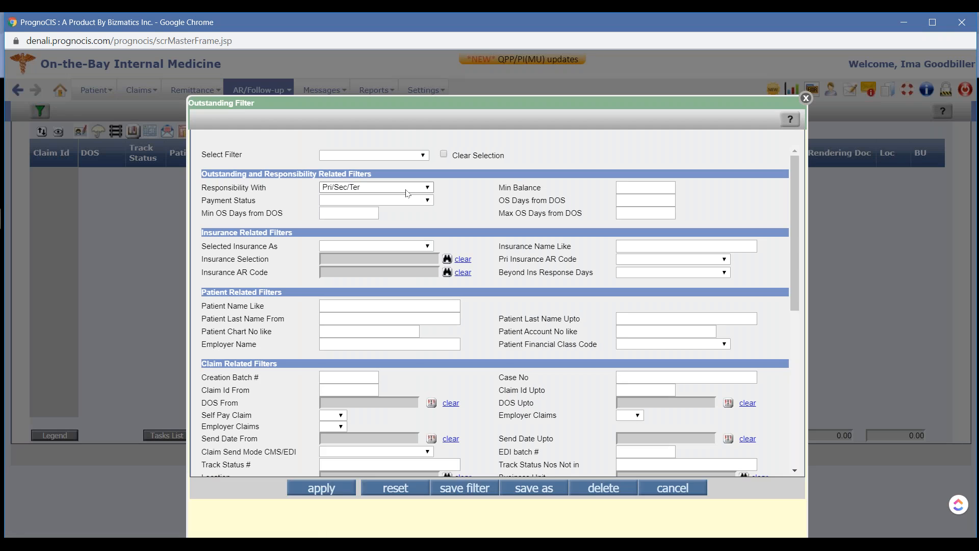
click(398, 155)
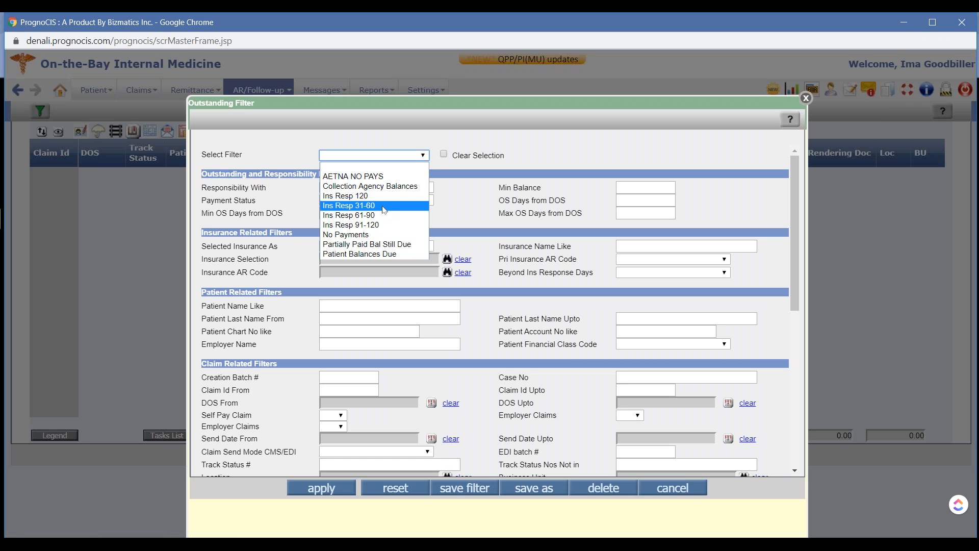
click(386, 206)
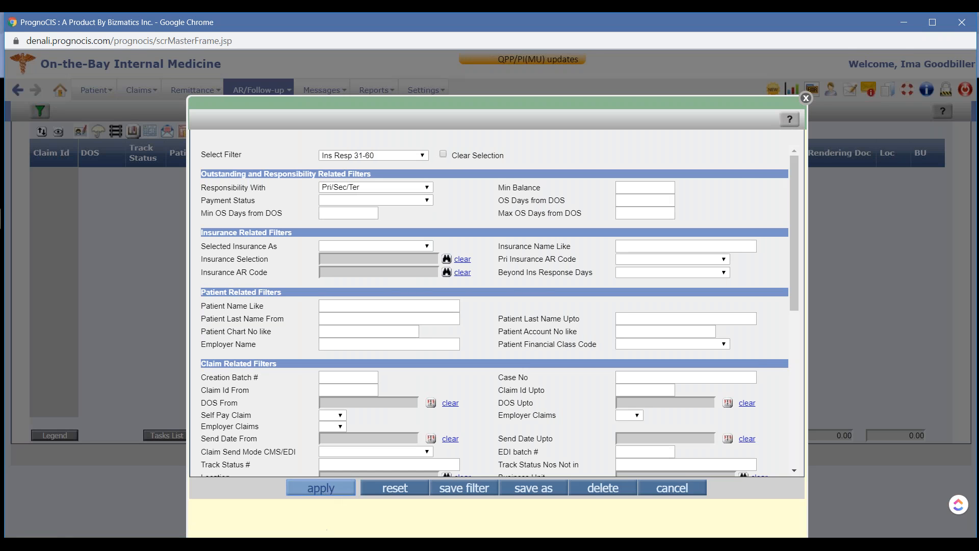
click(327, 485)
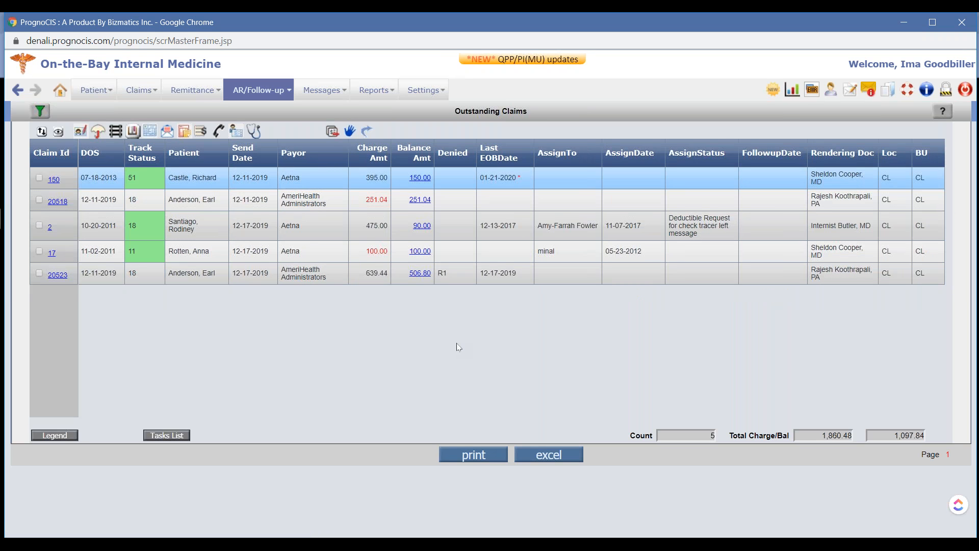
View the help page for the outstanding claims filter, and close both help and filter without changes
click(40, 117)
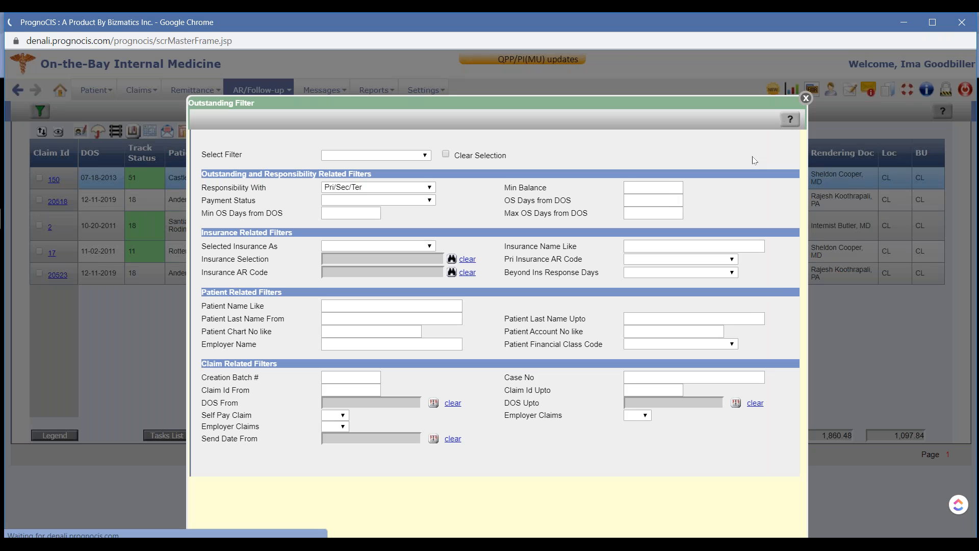
click(790, 125)
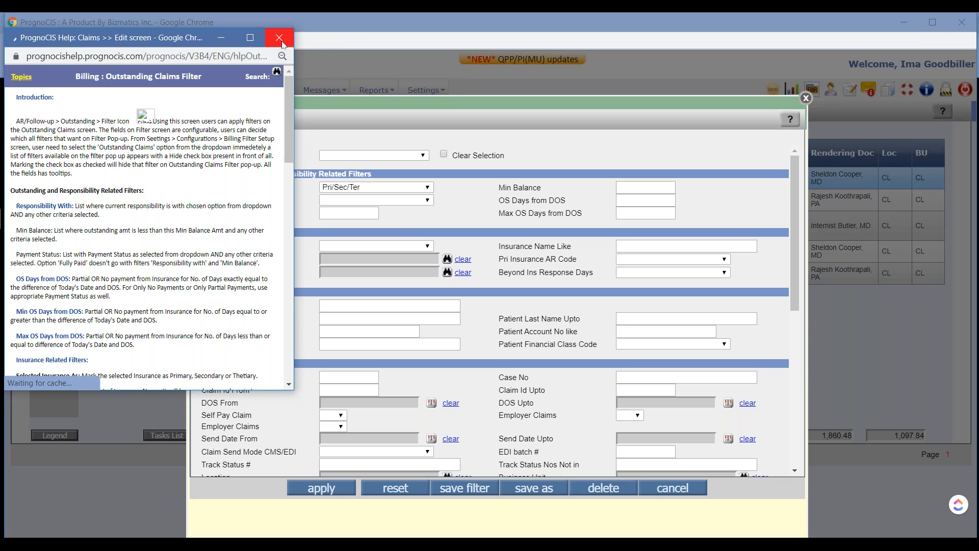
click(403, 178)
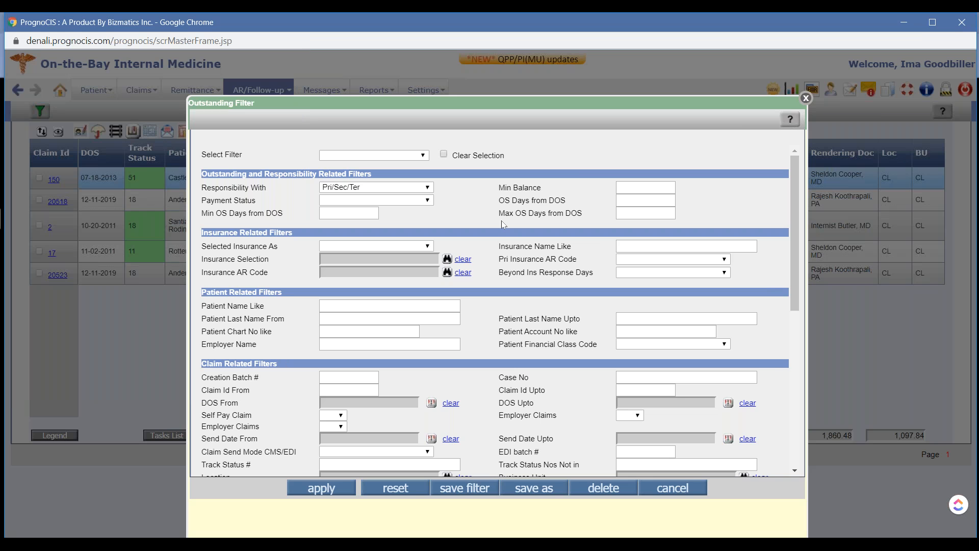
click(806, 98)
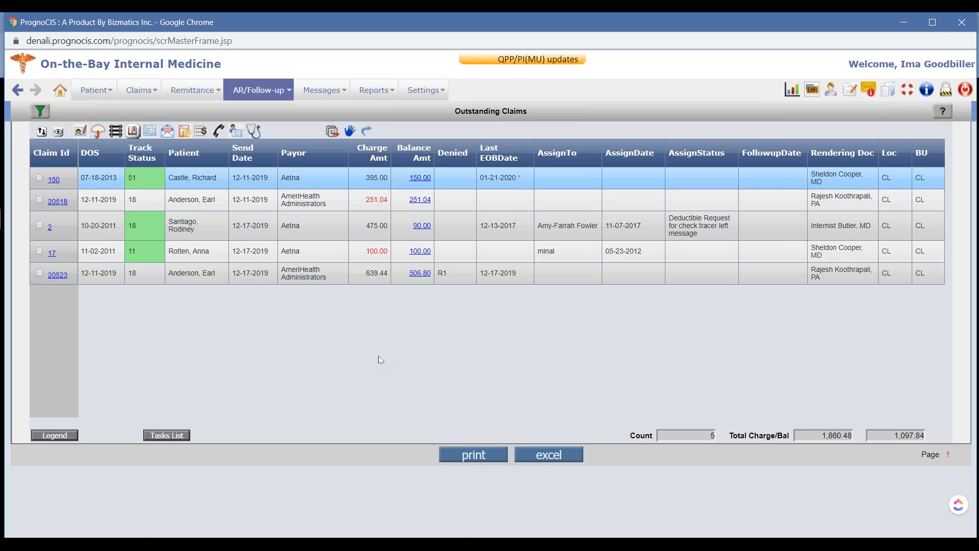
Switch to the Google Slides presentation to review the AR Follow Up slides on missing or ignored claims
key(super+Tab)
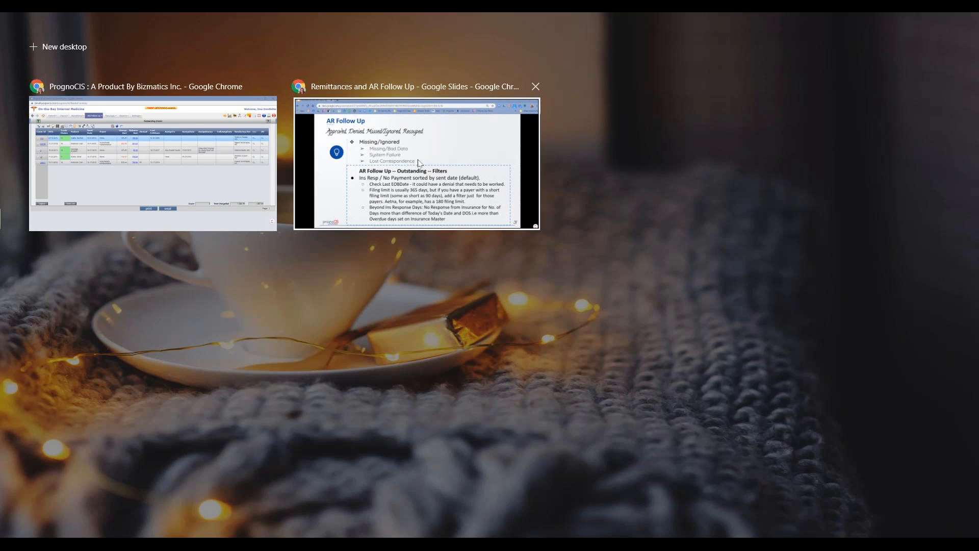
key(Return)
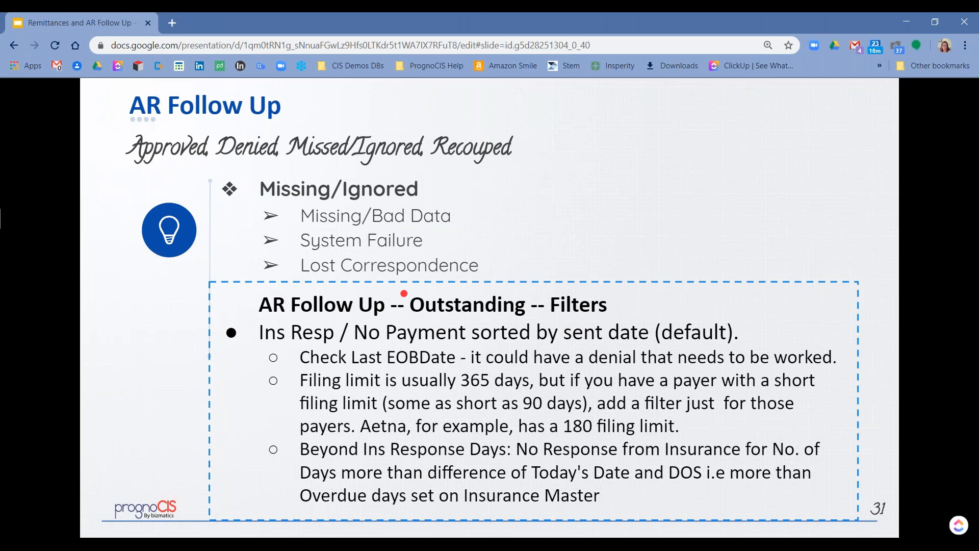
click(404, 294)
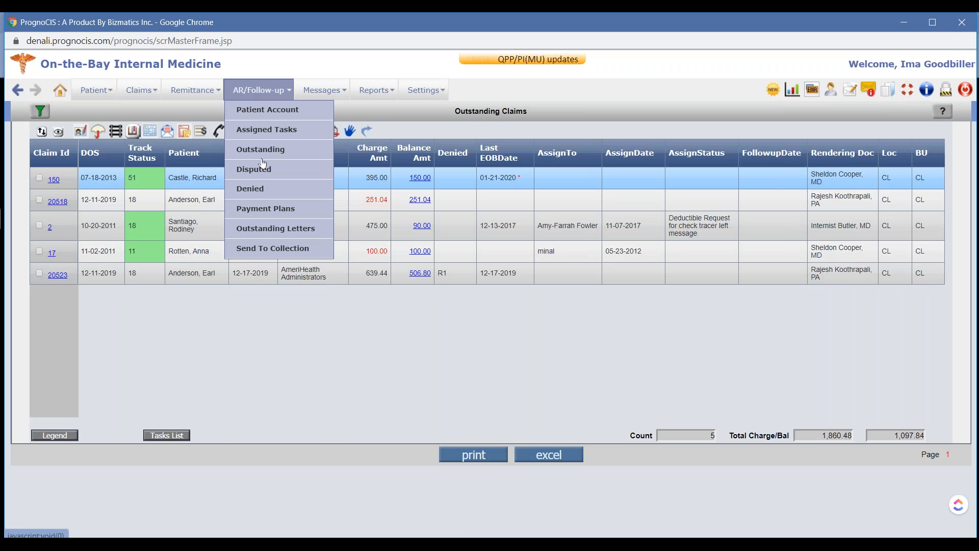
Open the disputed claims list in PrognoCIS, review the disputed charge's dispute and appeal notes, and close them
click(255, 170)
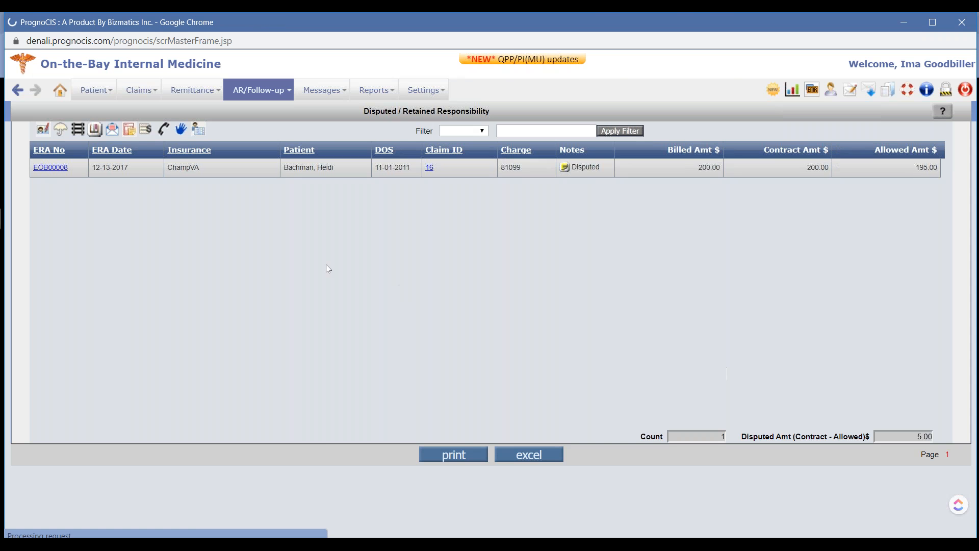
click(564, 168)
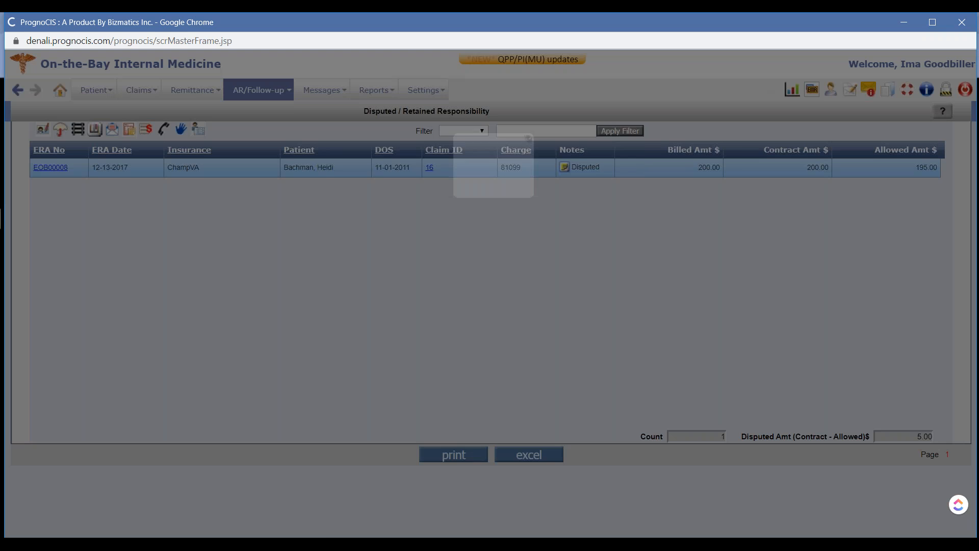
drag(525, 372, 264, 387)
click(651, 407)
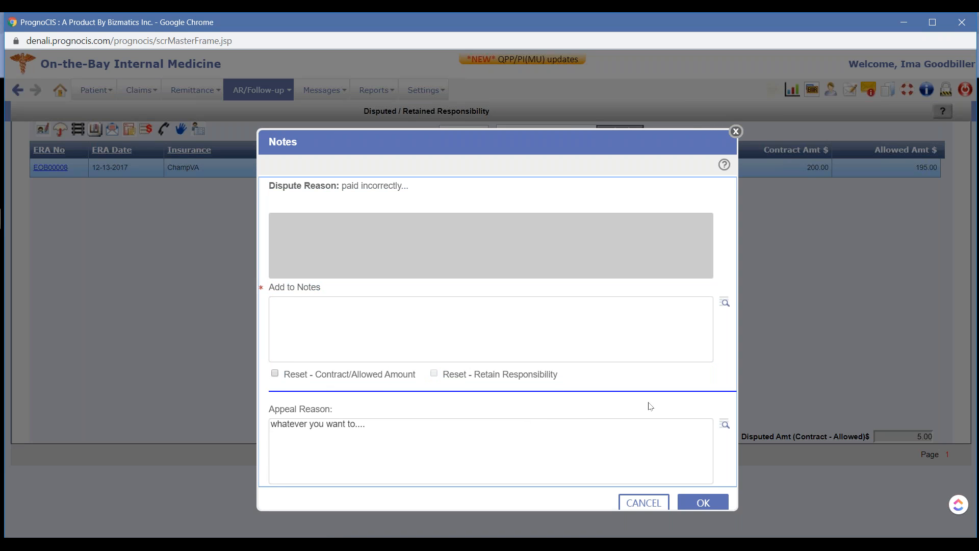
click(737, 131)
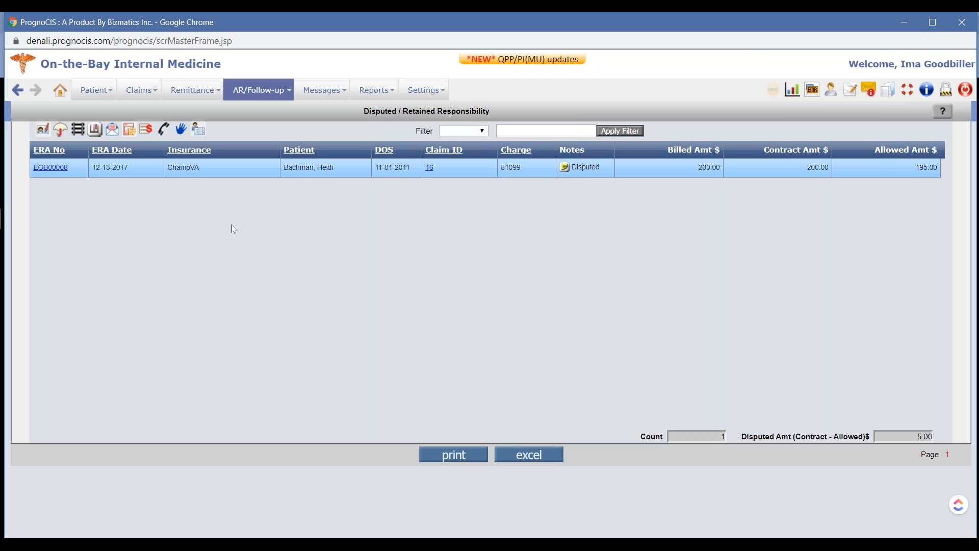
Start a claim letter for the disputed claim using the UnderPaid / Out of Network ER letter template
click(112, 130)
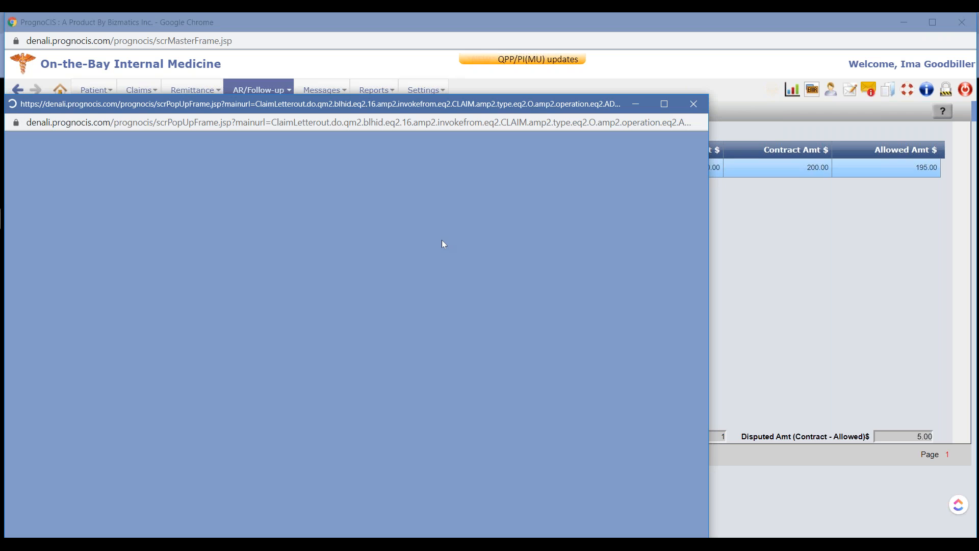
drag(469, 104, 722, 106)
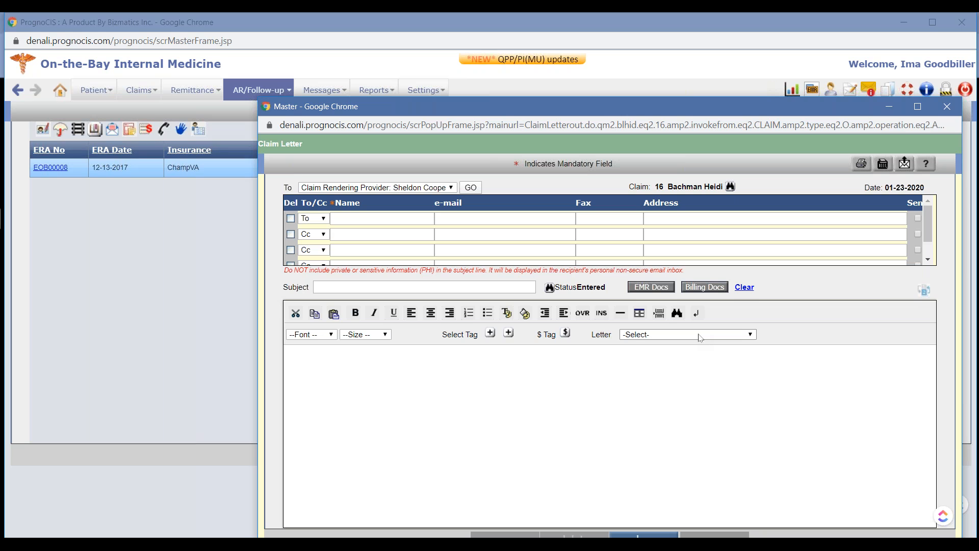
click(699, 335)
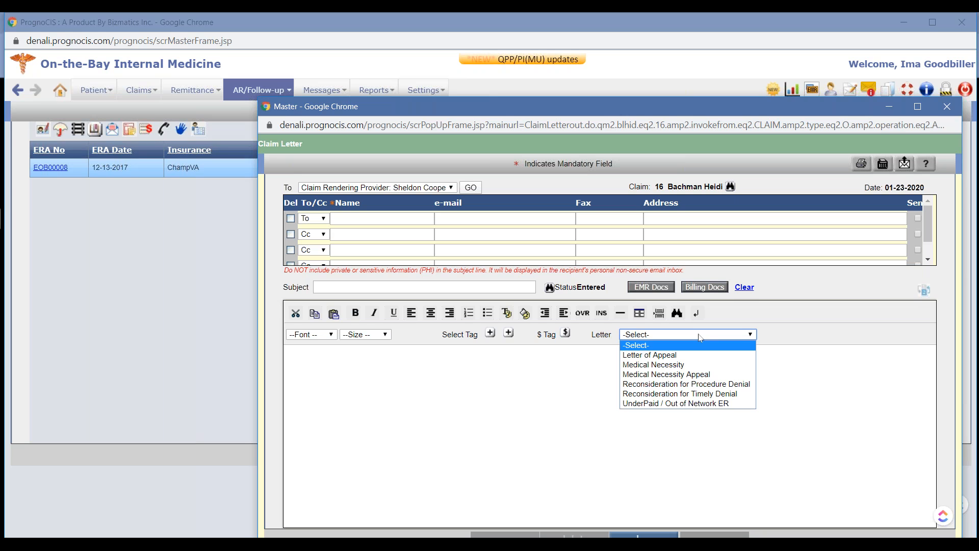
click(695, 403)
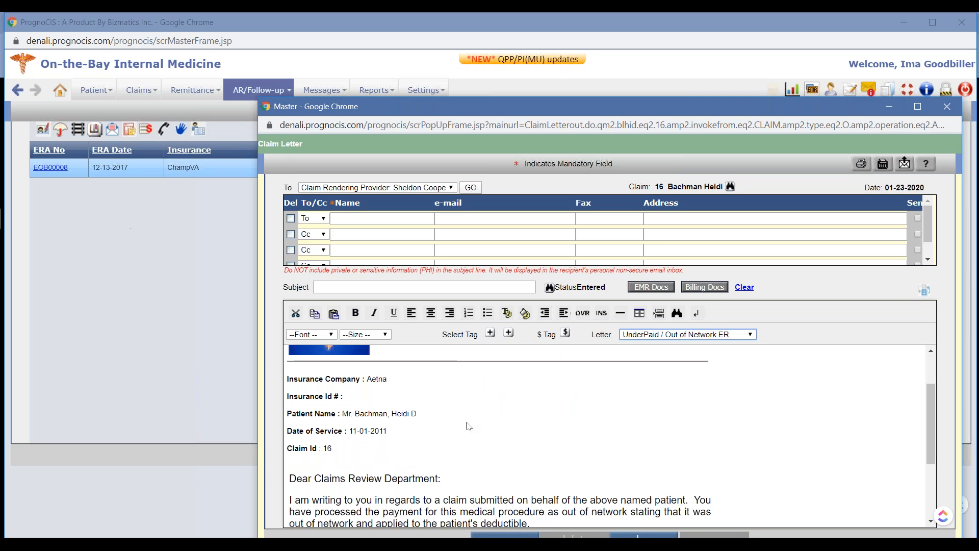
Read through the appeal letter's claim details and body text, and close the letter without saving
scroll(490, 449, down, 3)
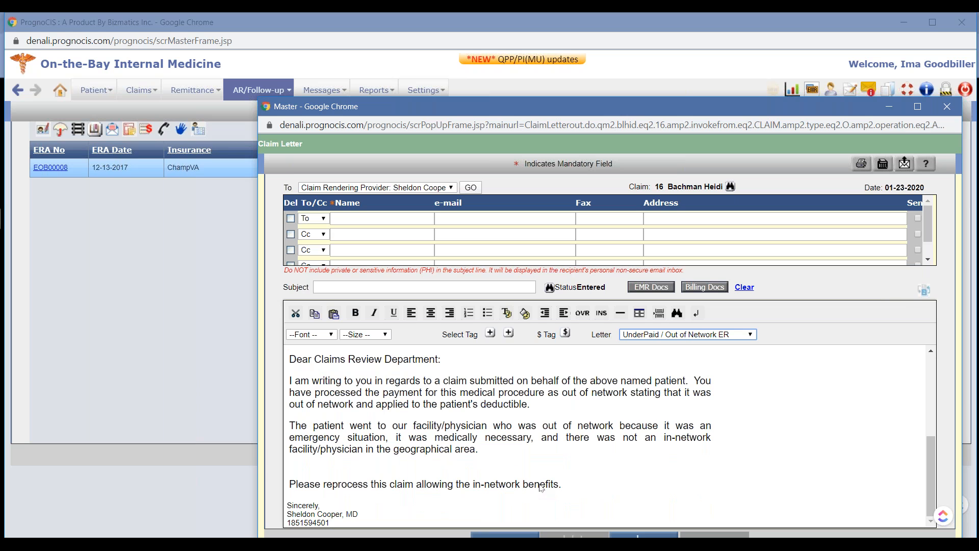
scroll(533, 469, up, 3)
scroll(556, 474, down, 3)
scroll(576, 487, up, 2)
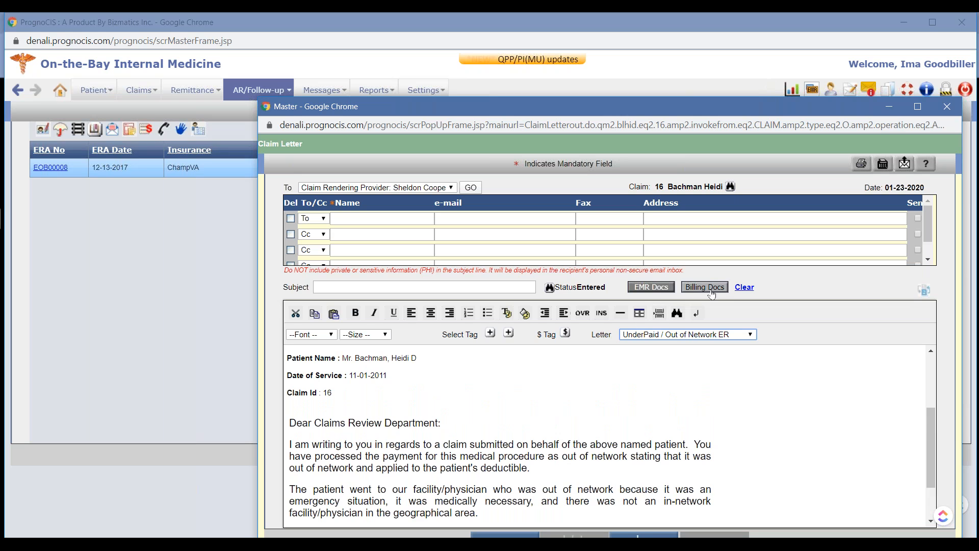
drag(630, 95, 619, 39)
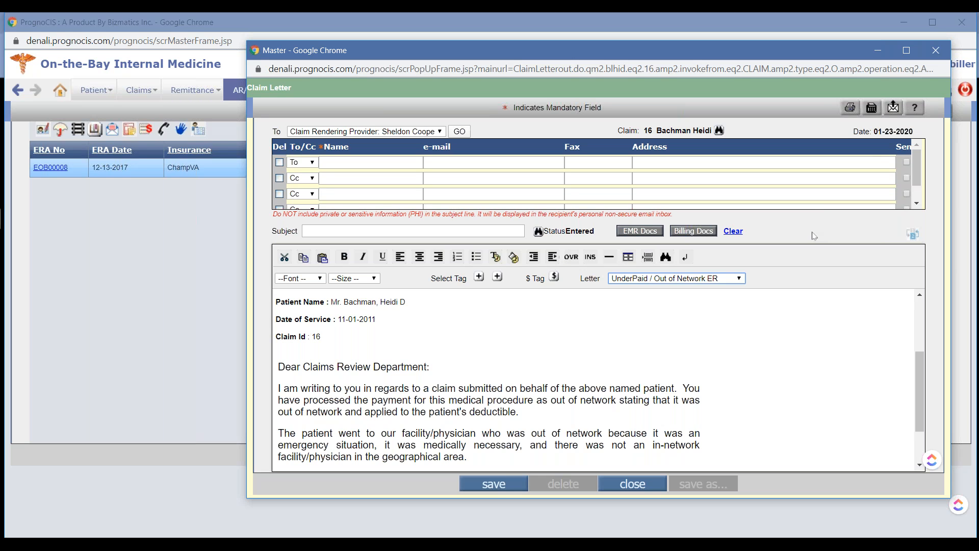
click(941, 52)
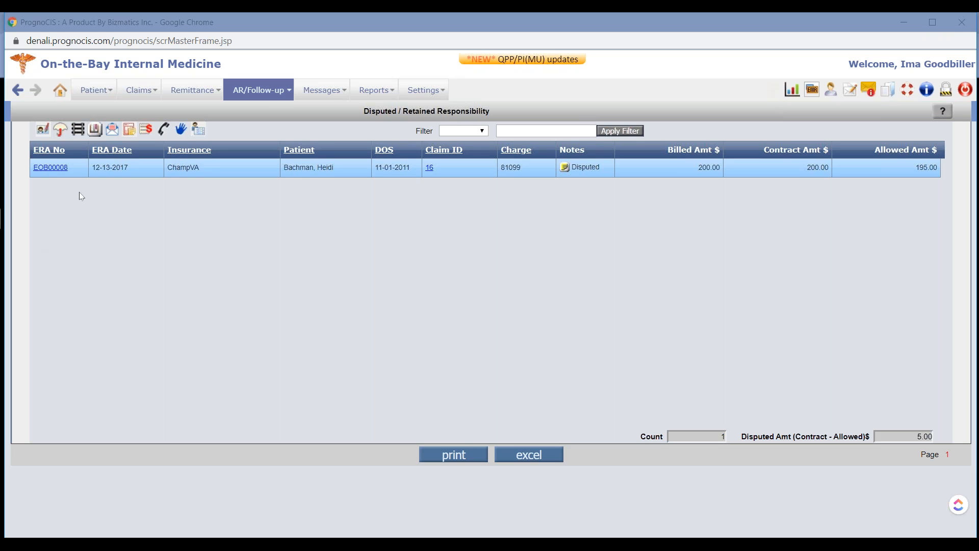
Open the insurance denied list and examine the denial categories Med Rec, Auth / Ref and Insurance
mouse_move(258, 90)
click(250, 189)
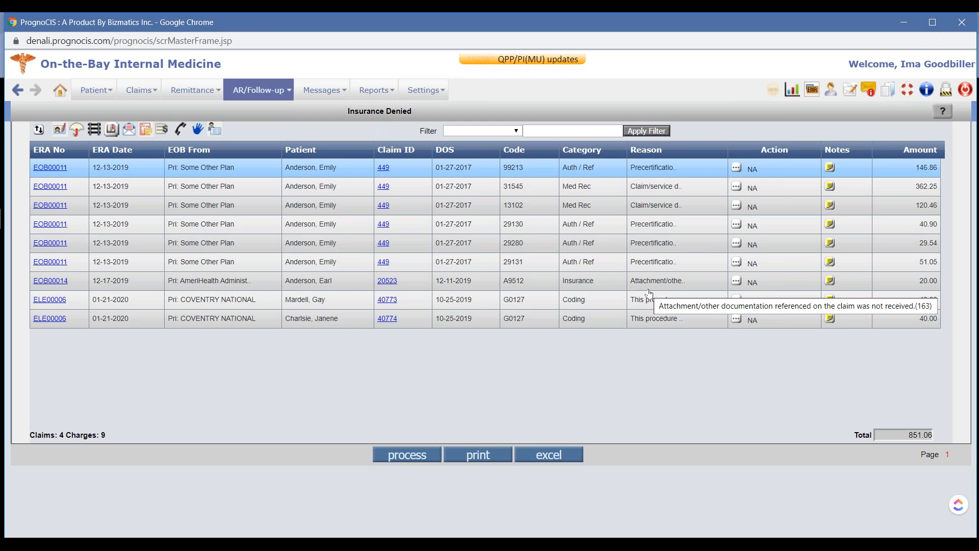
drag(560, 206, 599, 210)
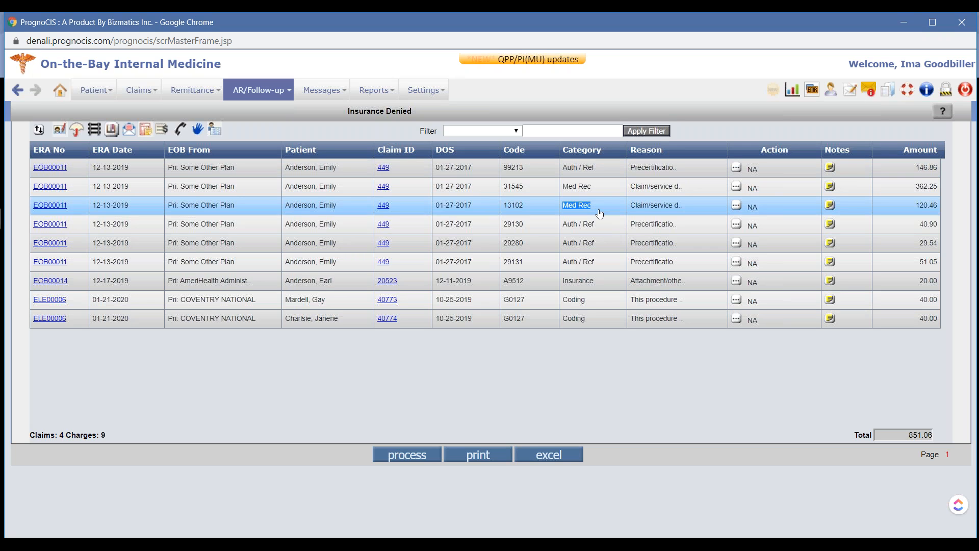
triple_click(588, 271)
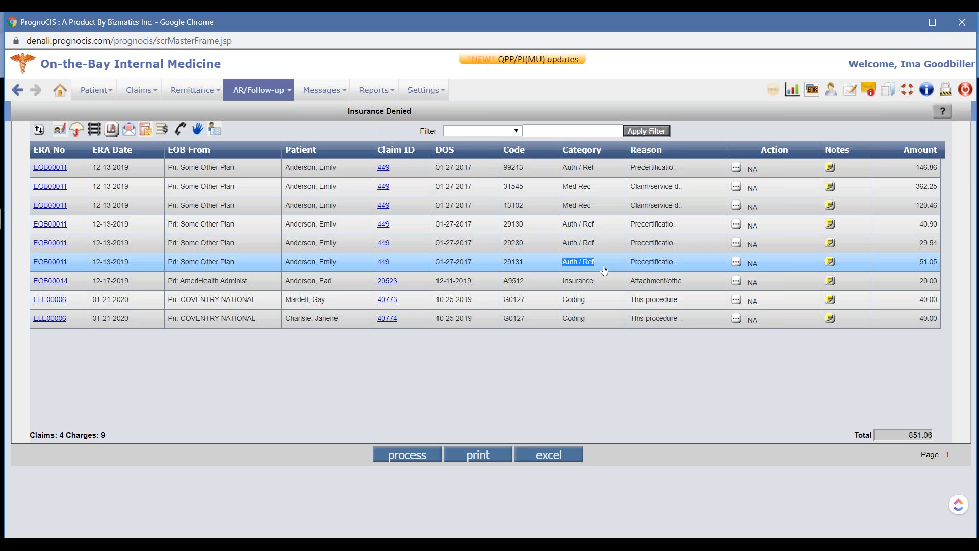
drag(560, 286, 599, 287)
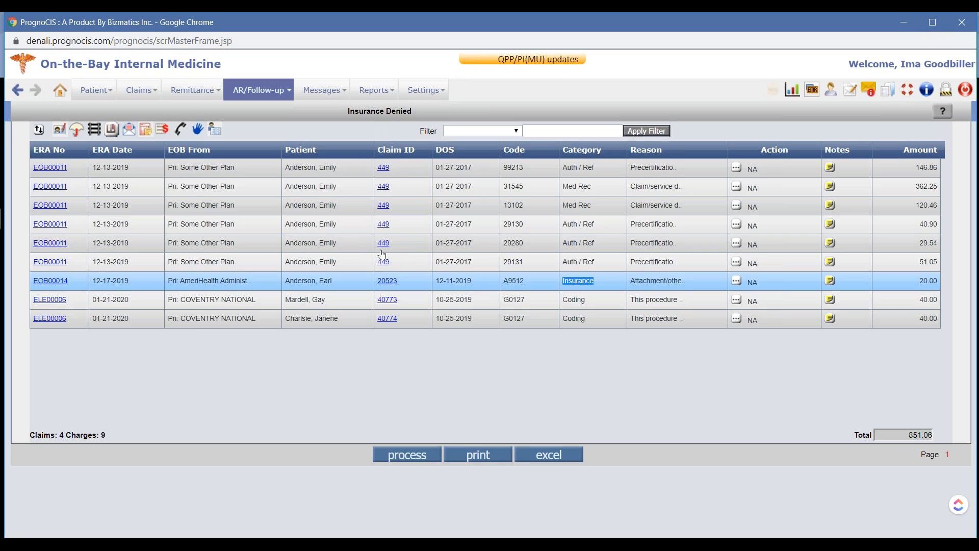
Open the claim in the first denied row, dismiss its popup, and bring up its denied charge codes for action
click(382, 170)
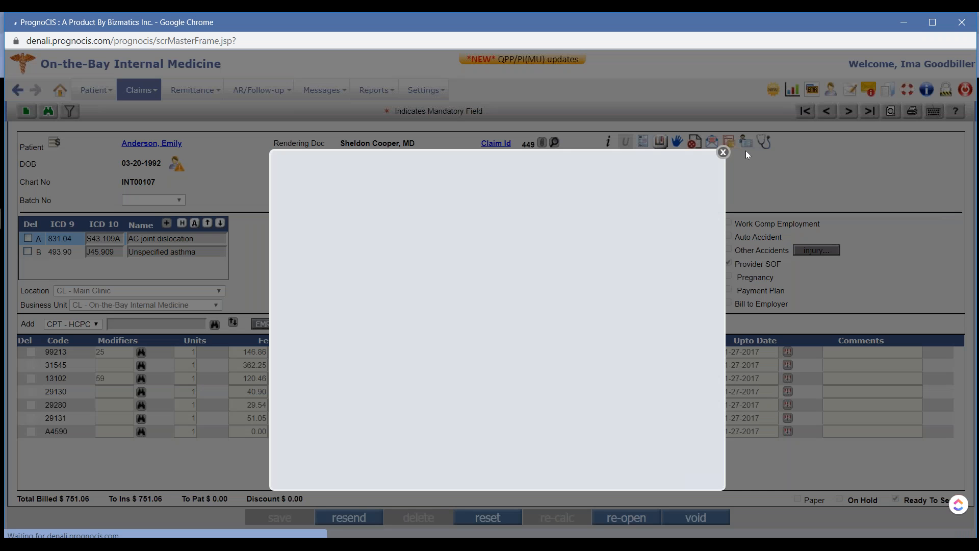
click(723, 152)
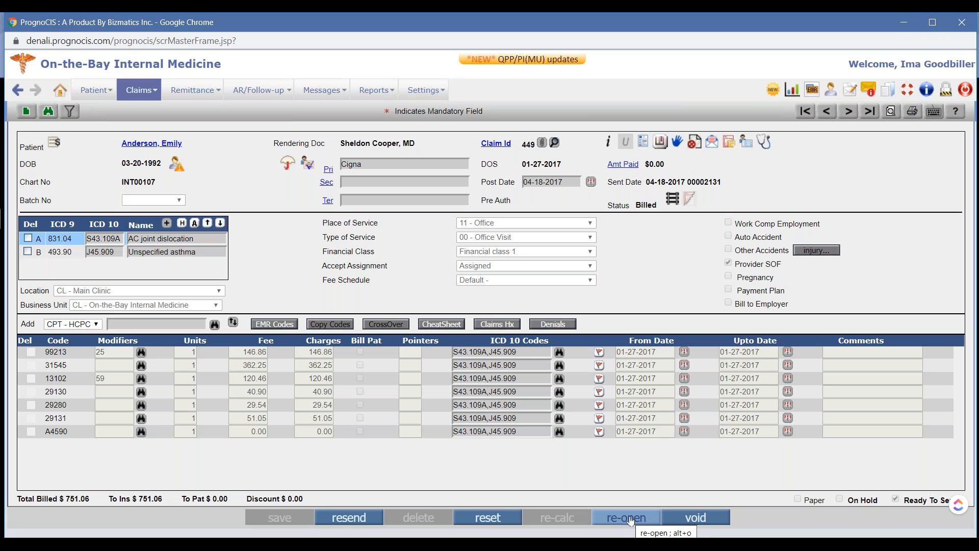
click(695, 142)
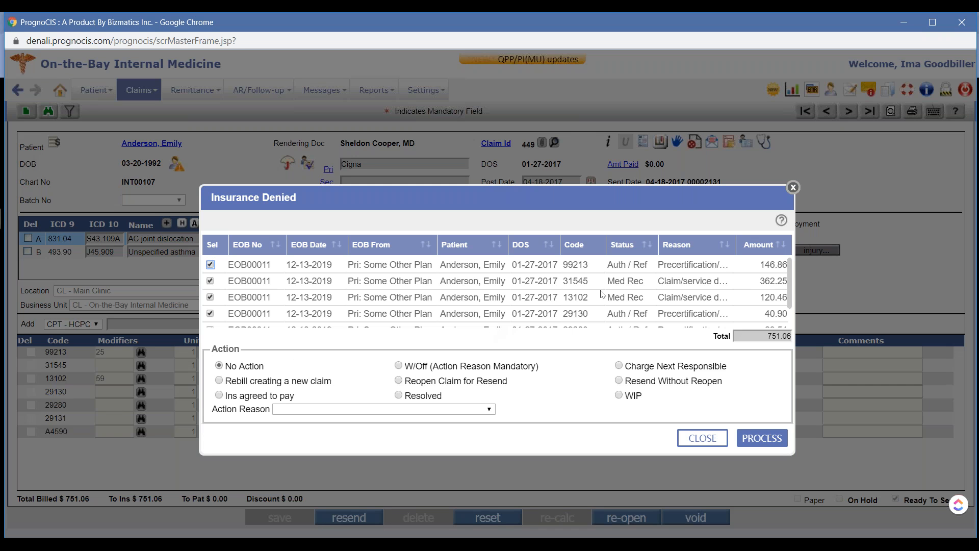
Exclude the Med Rec charges 31545 and 13102, choose the W/Off action, and try to process the denials
click(210, 281)
click(211, 297)
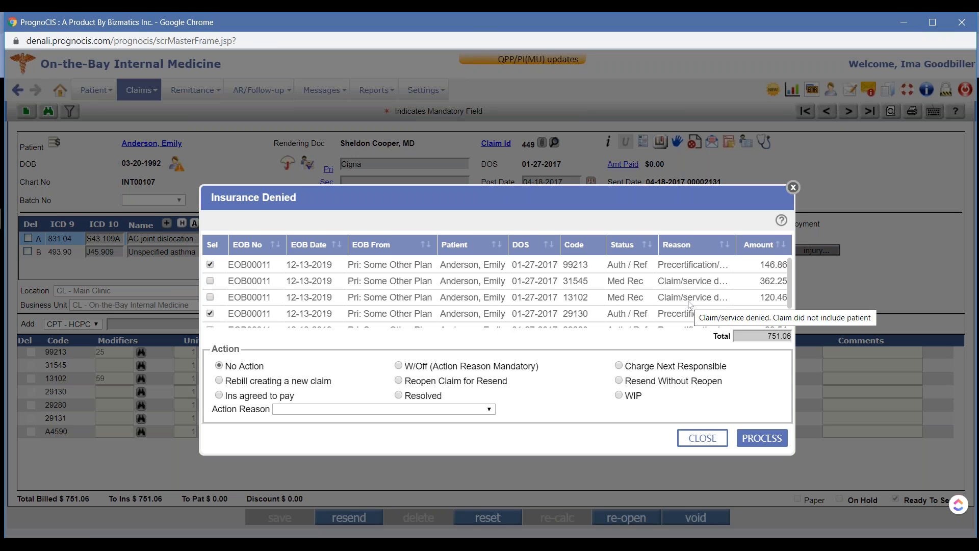
click(399, 367)
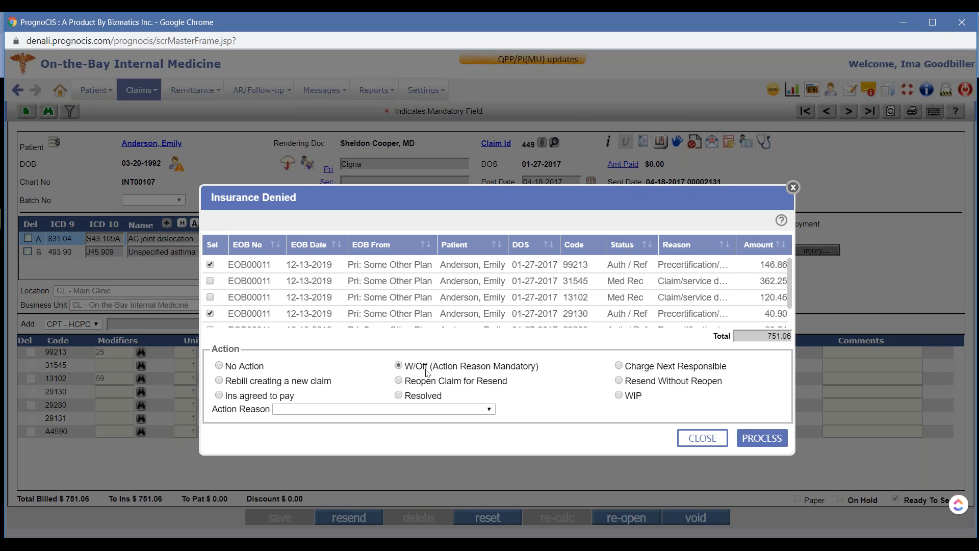
click(762, 438)
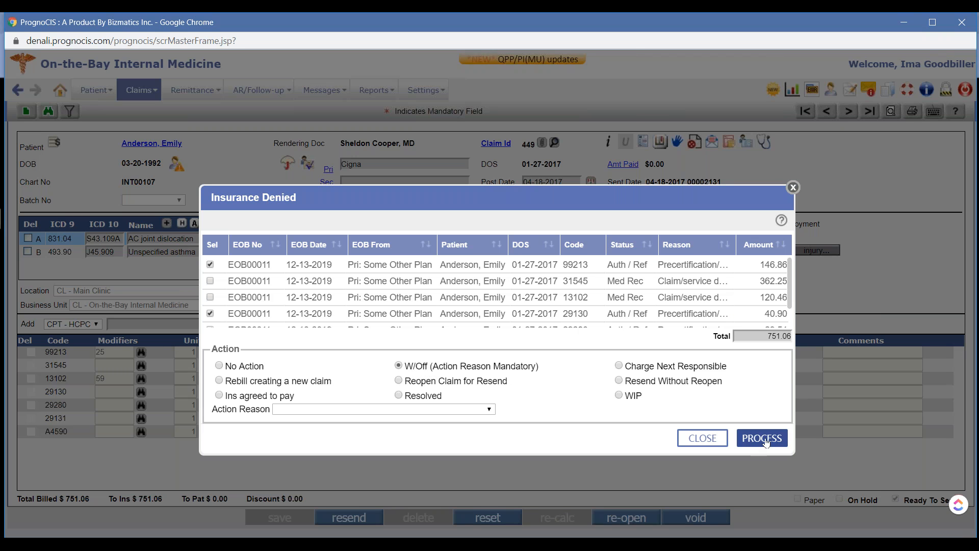
click(615, 117)
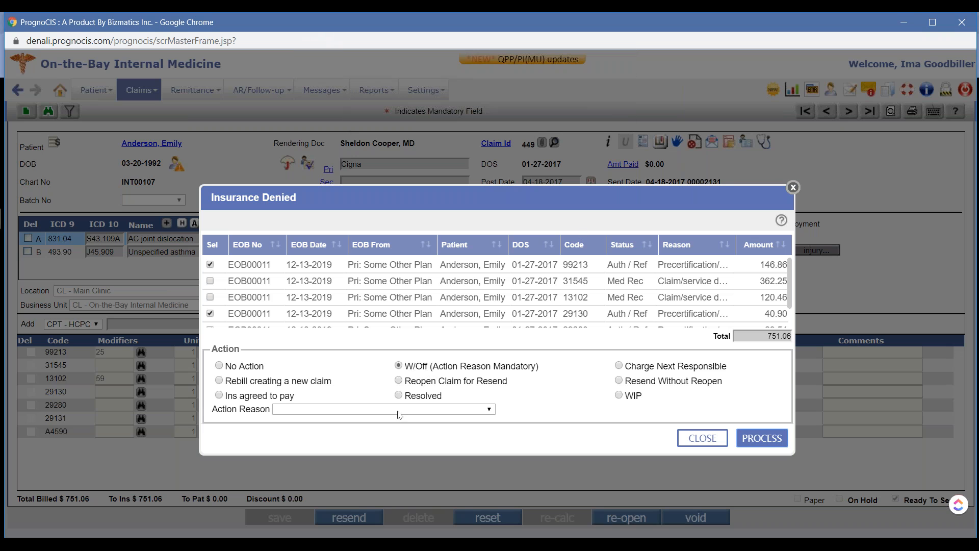
Set the write-off's action reason to Appeal Denied and process the selected denied charges
click(389, 411)
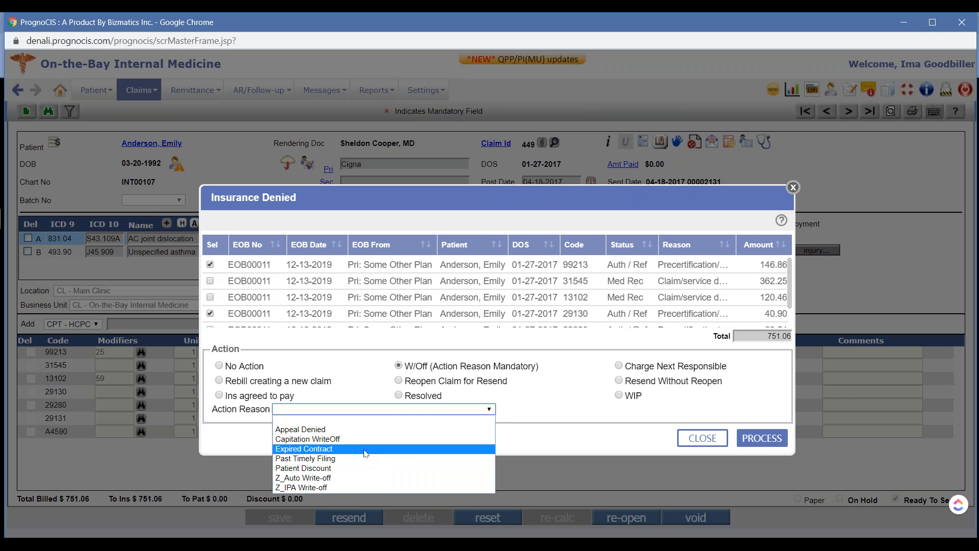
click(426, 433)
click(762, 438)
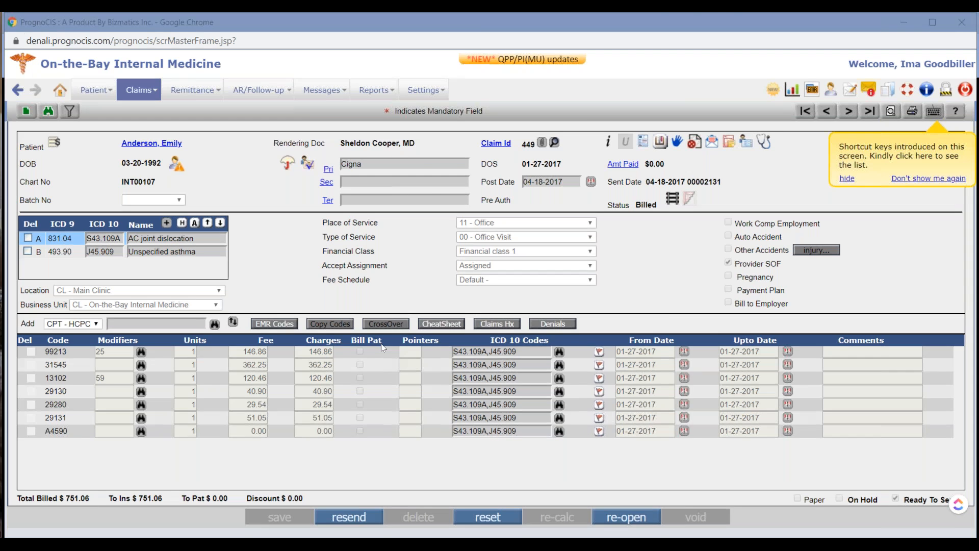
Return to the Google Slides presentation at the AR Follow Up slide on recouped payments
key(super+Tab)
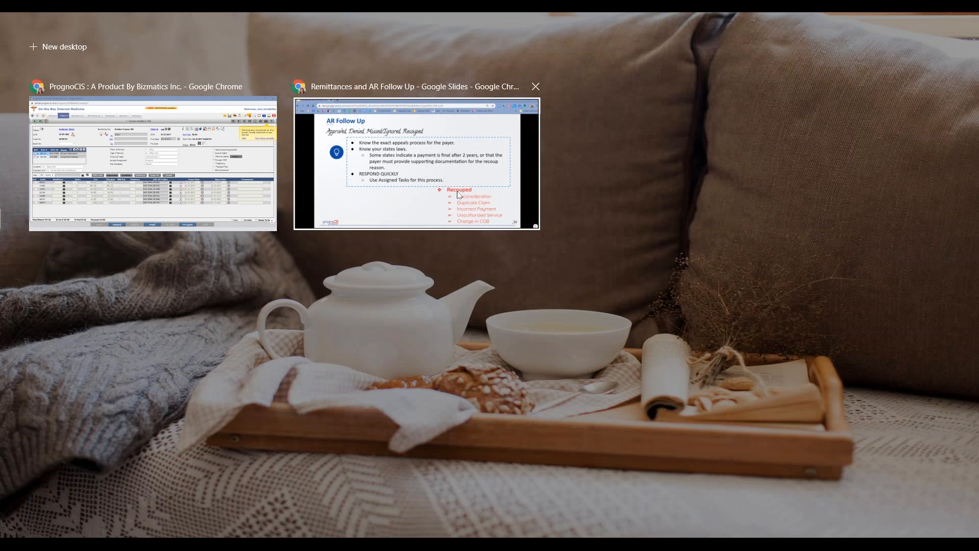
click(458, 194)
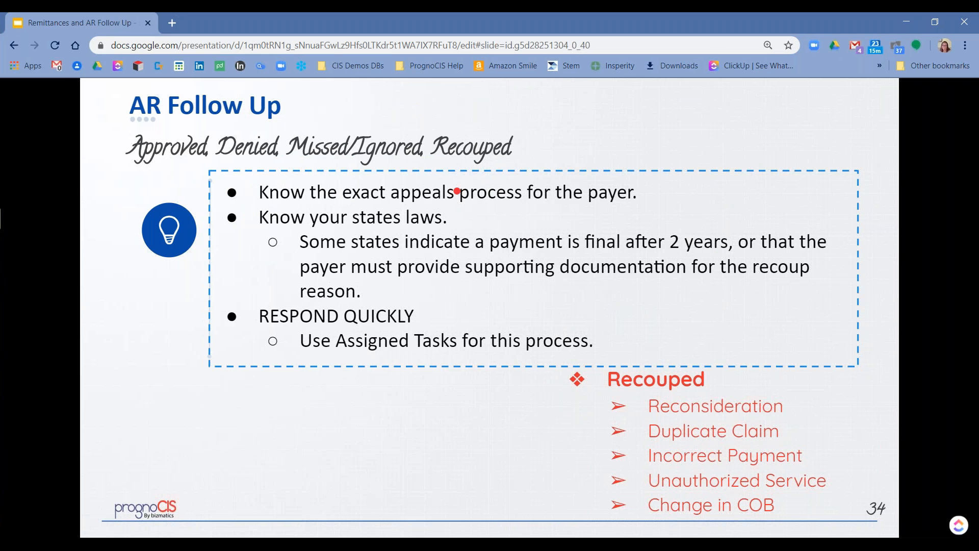